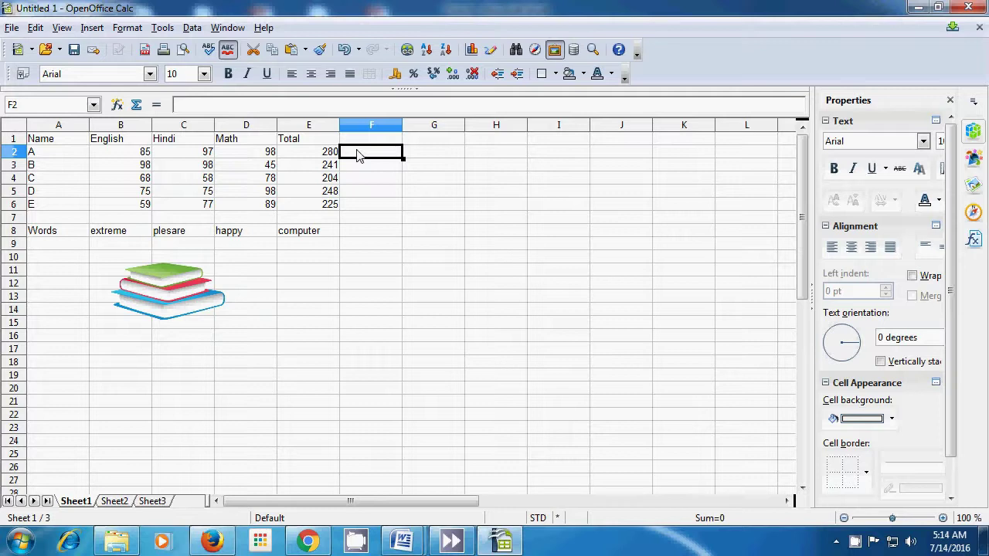
Step: Enter a formula in cell F2 that applies the ODD function to the total in E2
text(=)
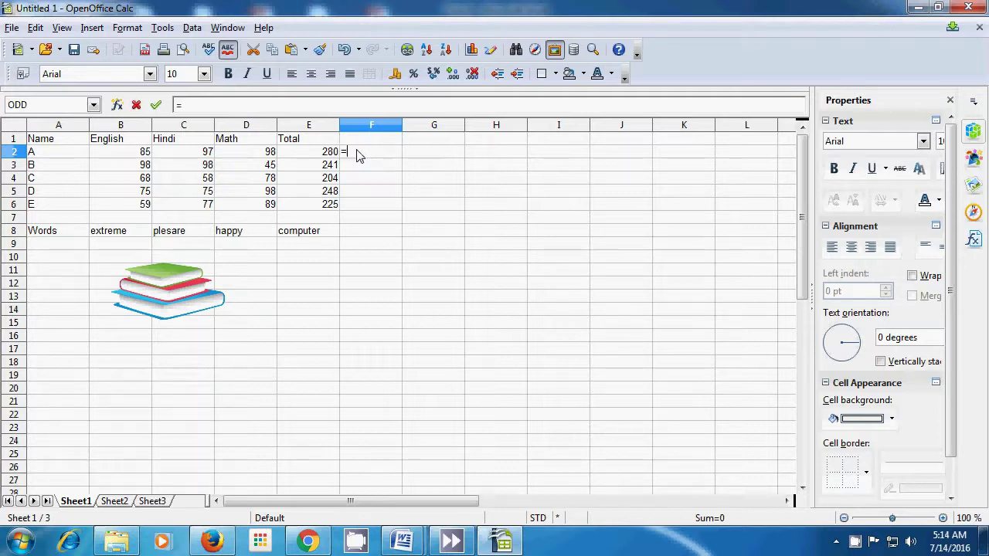
text(odd)
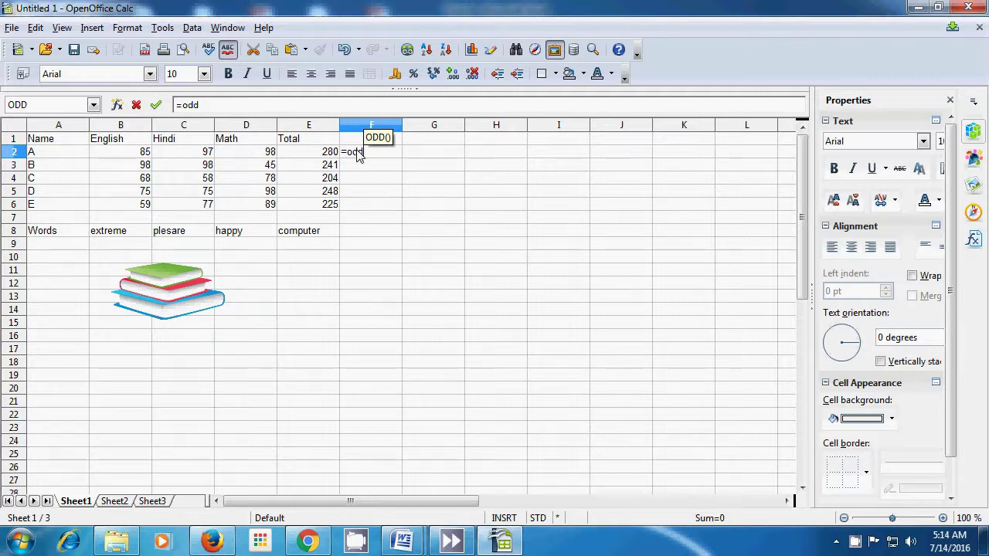
text(()
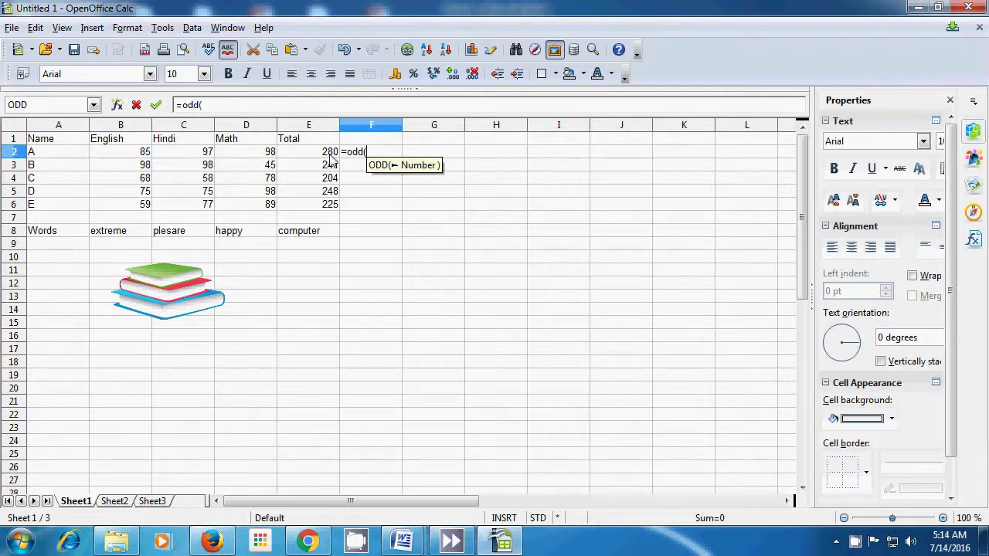
click(330, 156)
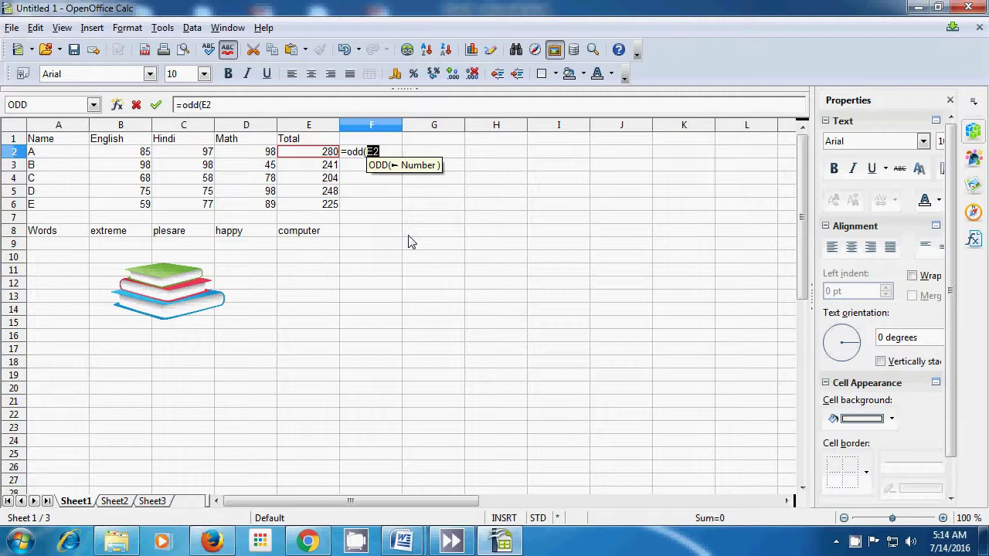
text())
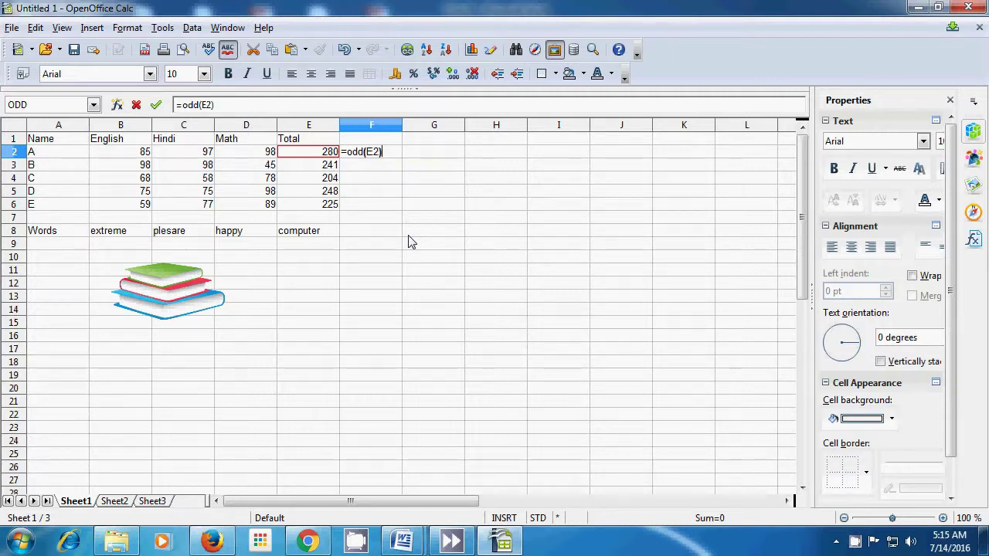
key(Return)
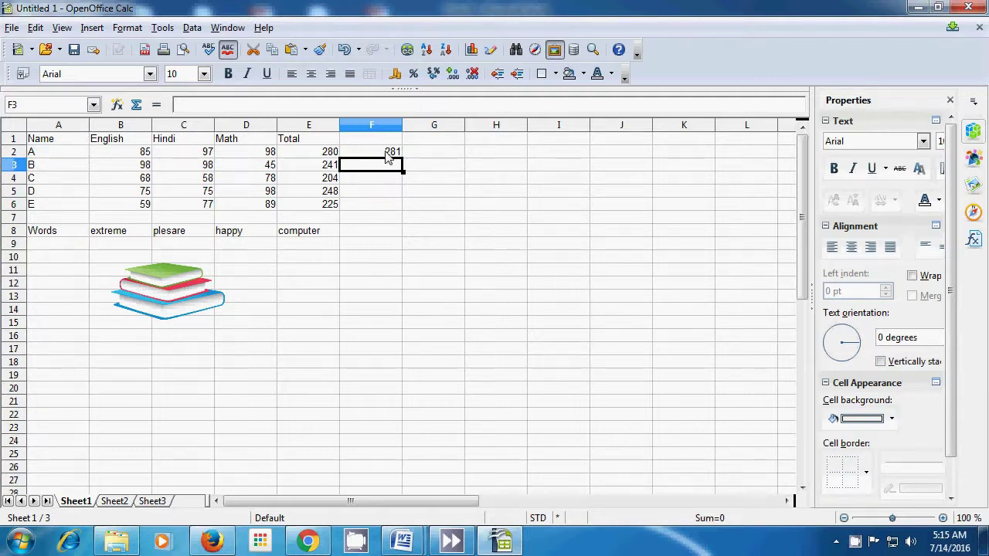
Step: Enter the formula =odd(4) in cell F3
click(426, 154)
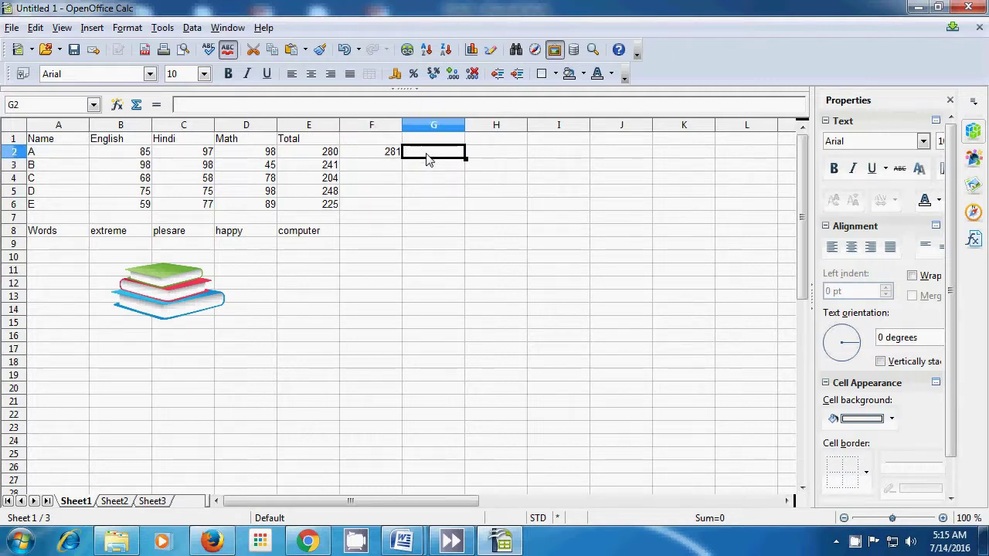
click(389, 173)
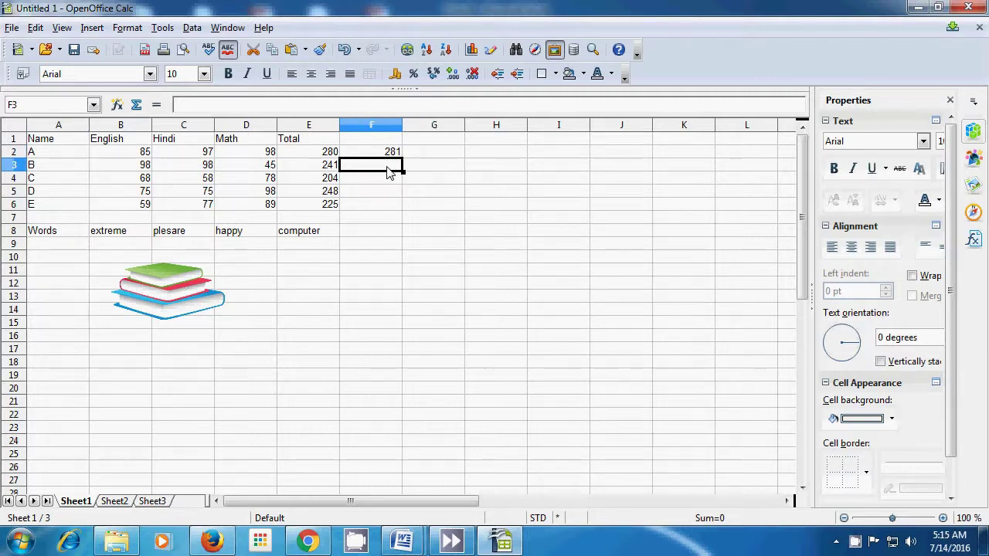
text(=)
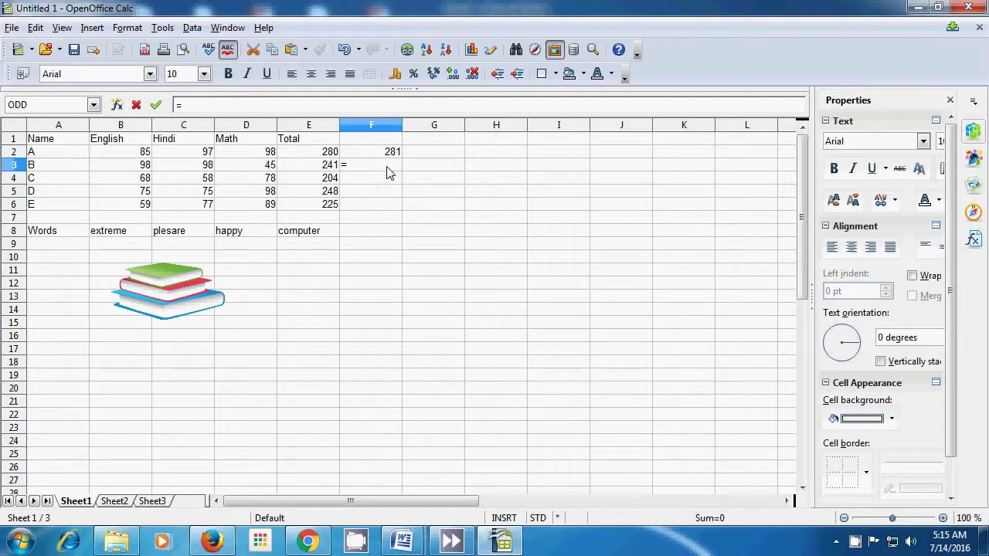
text(odd)
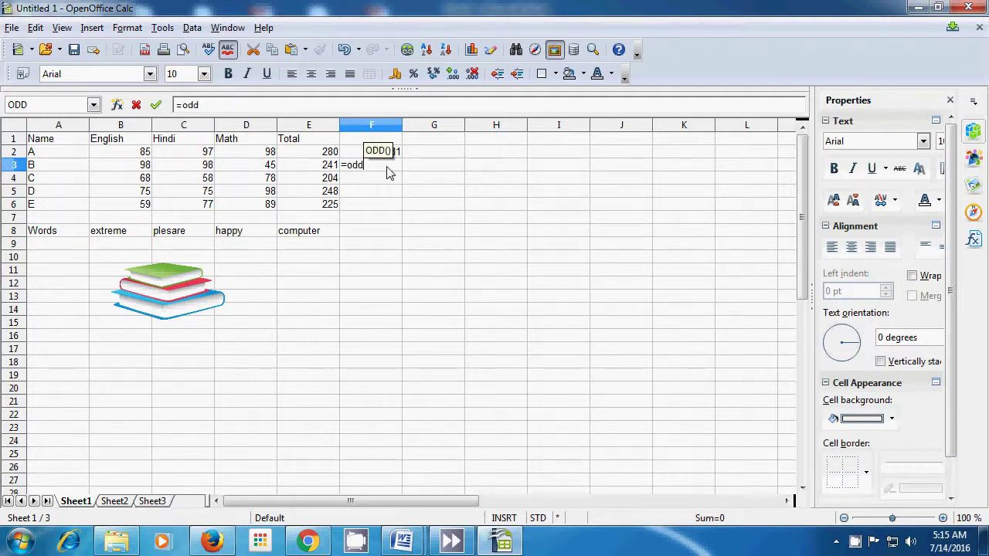
text(()
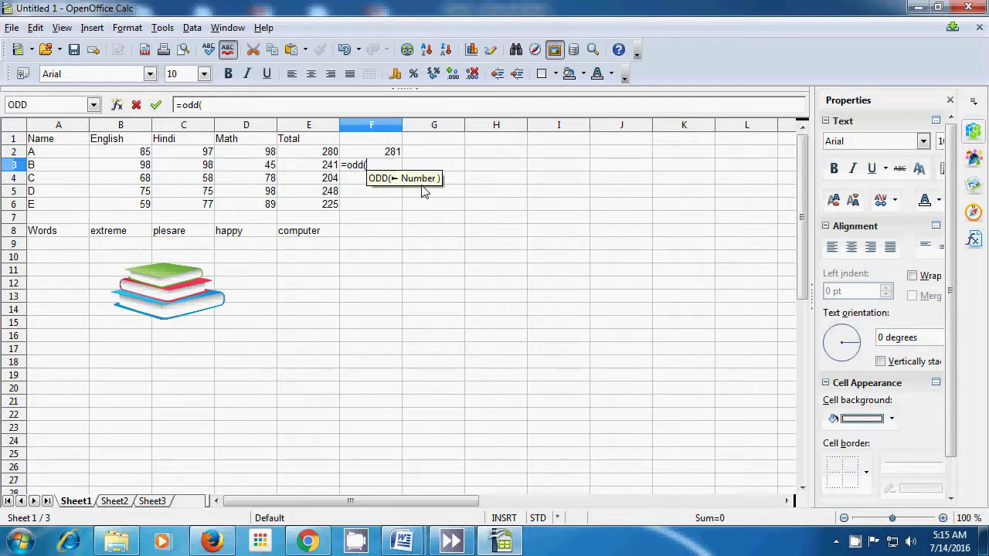
text(4)
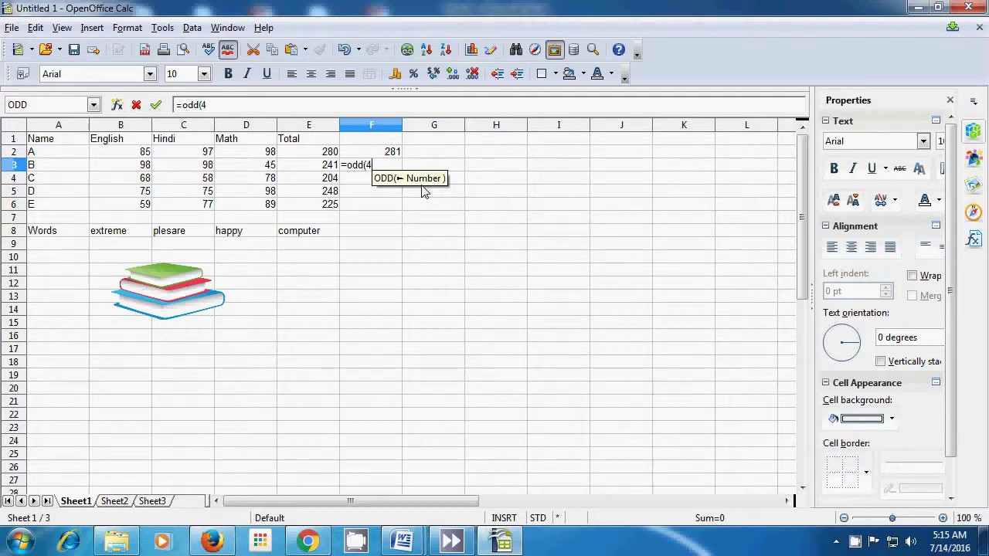
text())
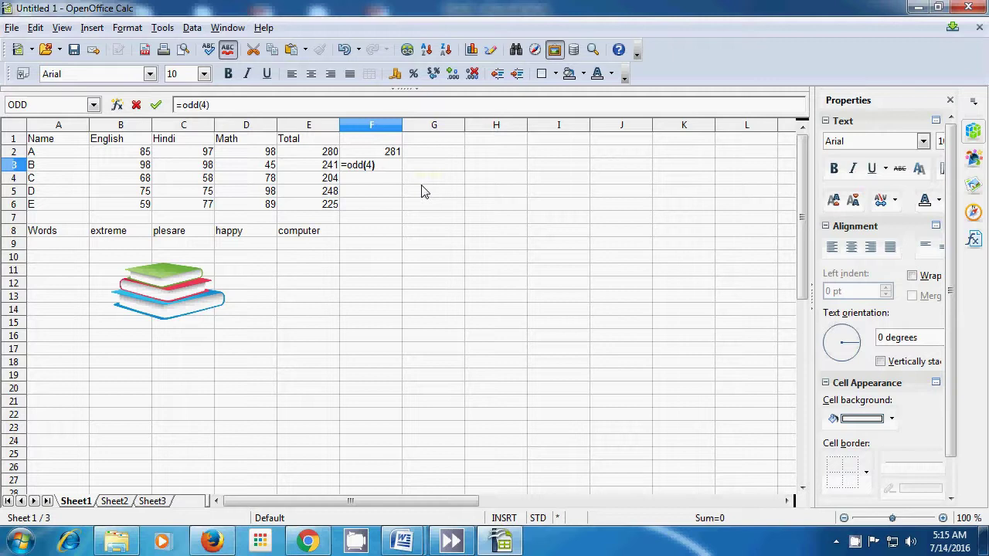
key(Return)
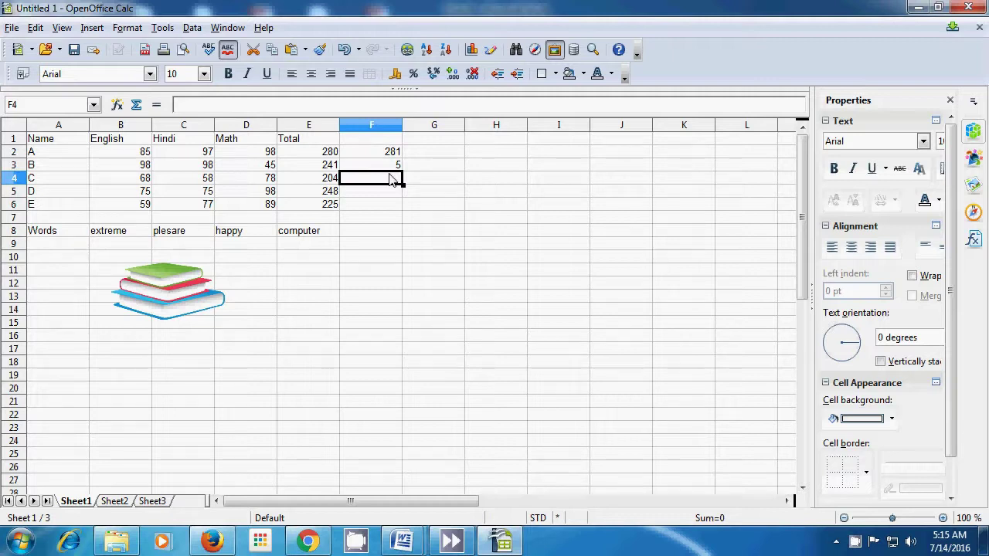
Step: Enter the formula =odd(1) in cell F4
text(=)
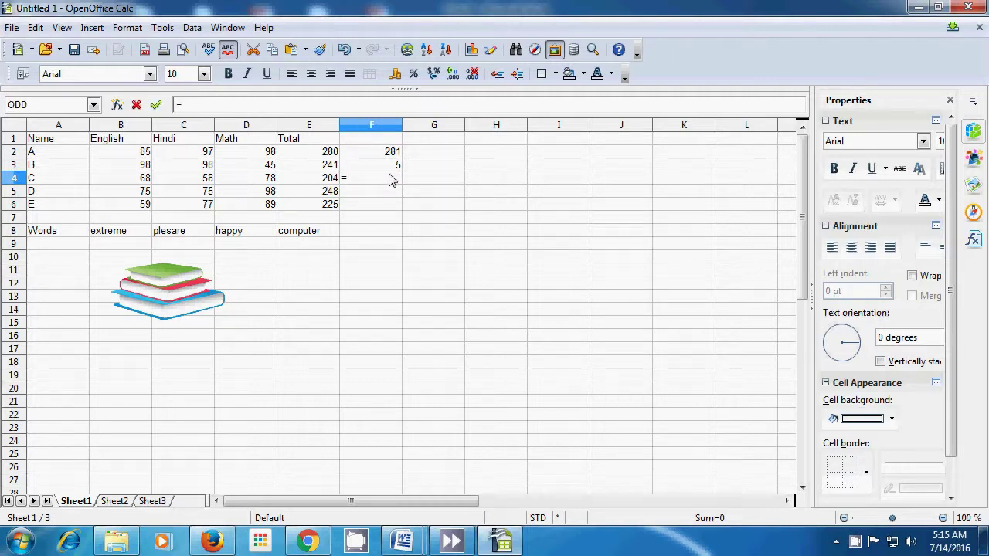
text(odd)
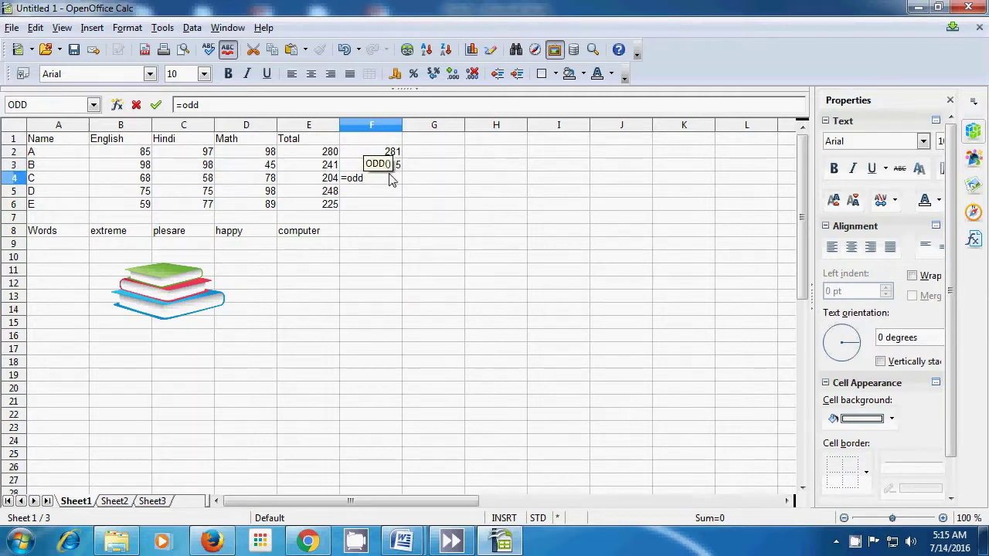
text(()
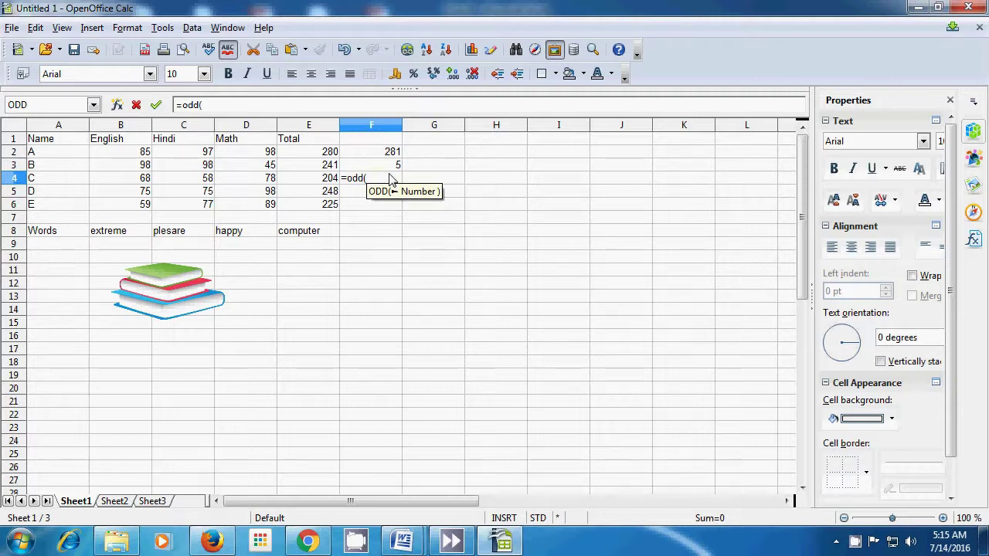
text(1)
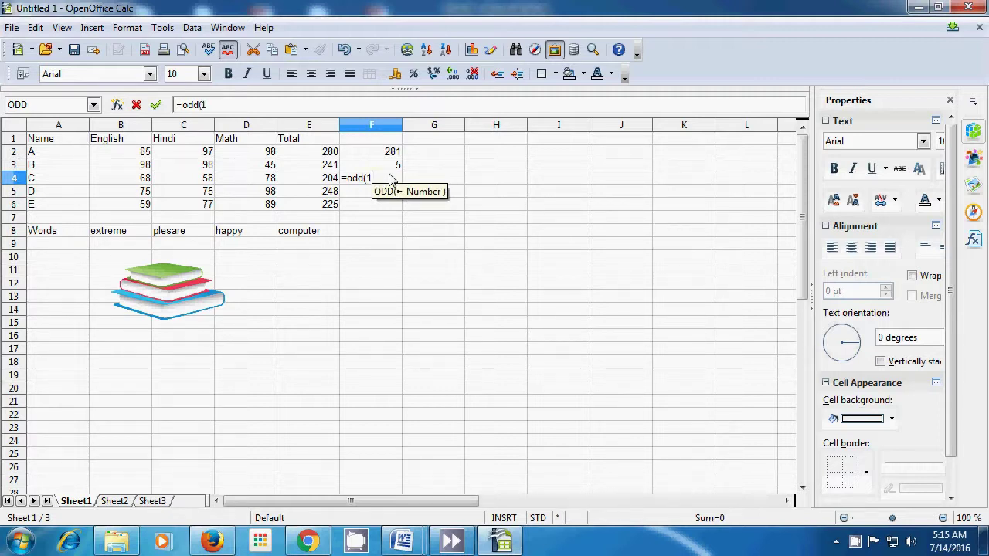
text())
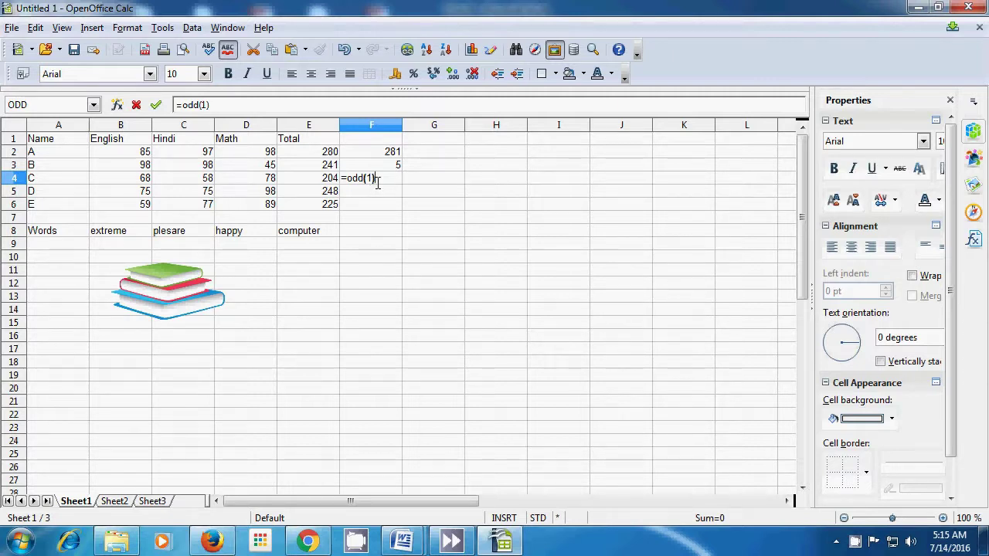
key(Return)
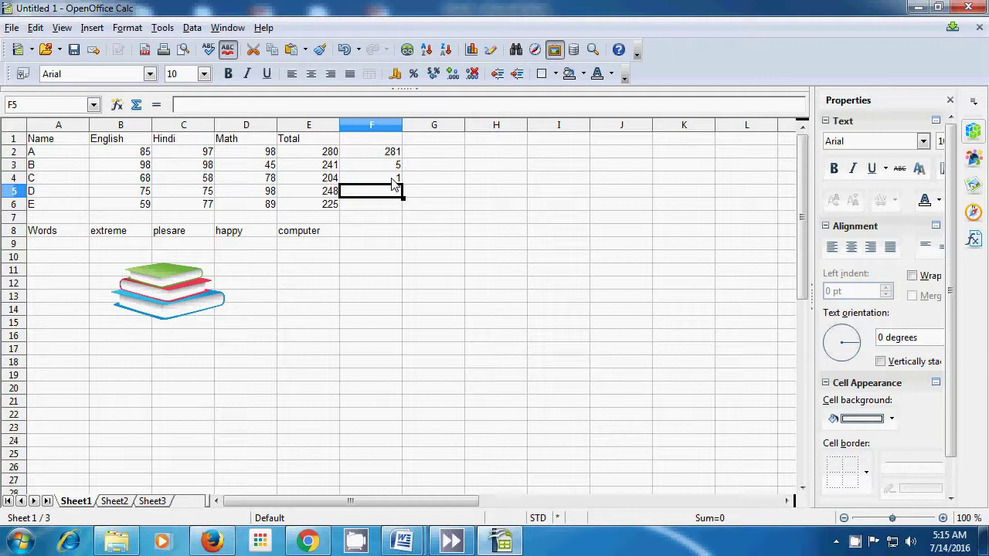
click(416, 231)
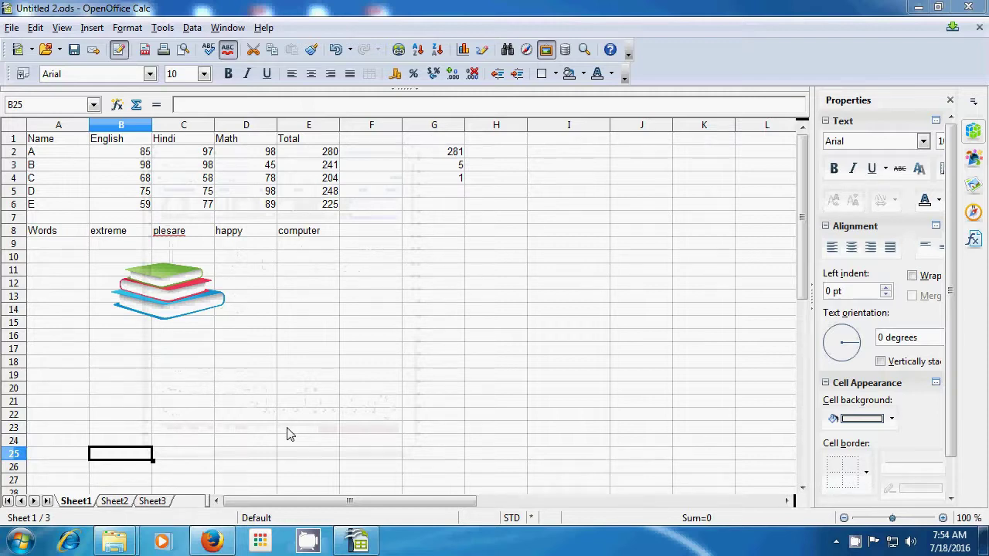
Step: Add the column heading "isodd" in cell H1
click(495, 143)
text(is)
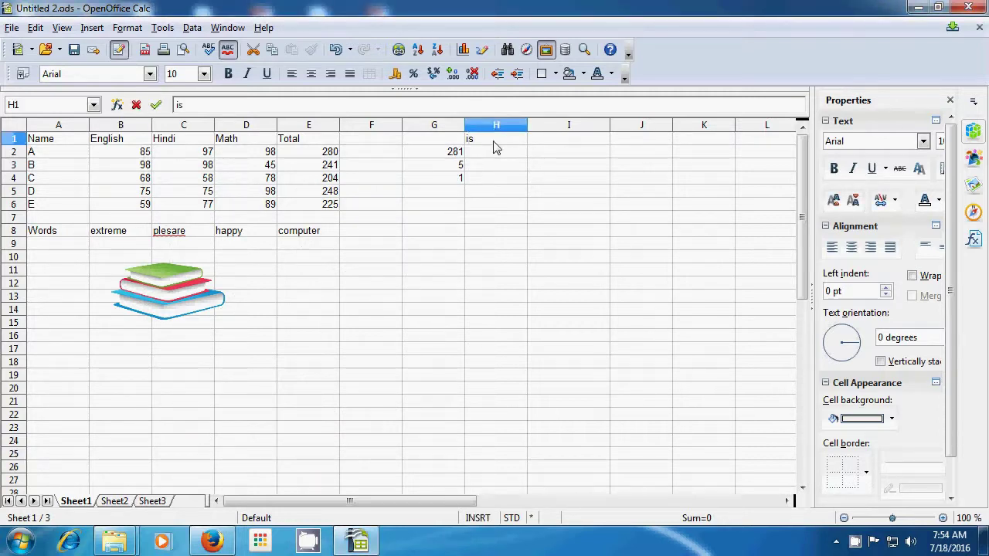
text(odd)
key(Return)
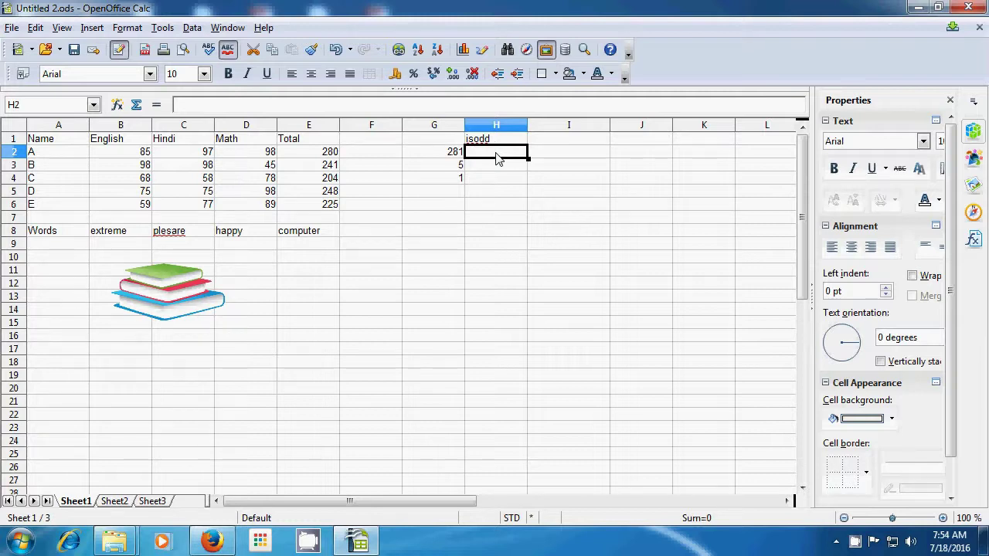
Step: Enter an ISODD formula in cell H2 that tests the value in G2
text(=is)
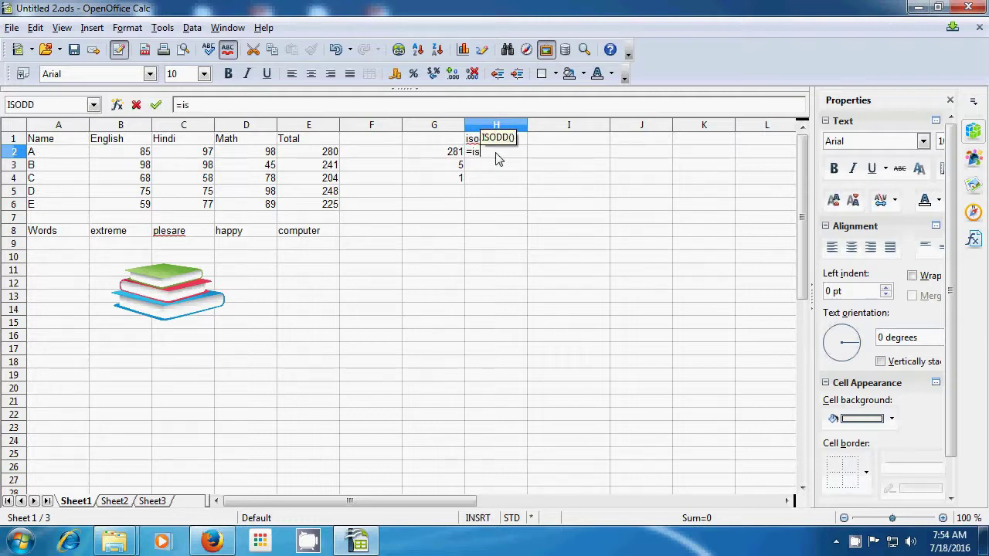
text(odd)
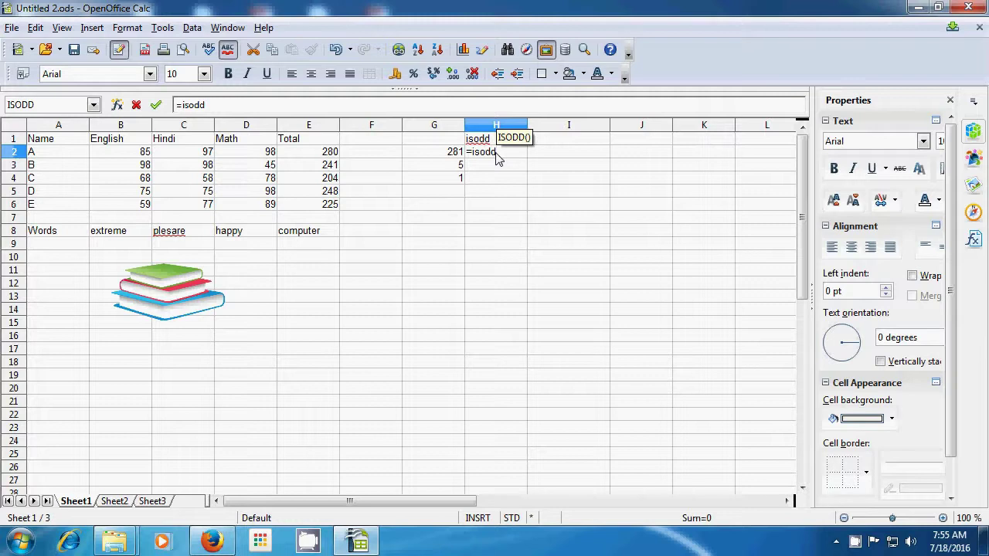
text(()
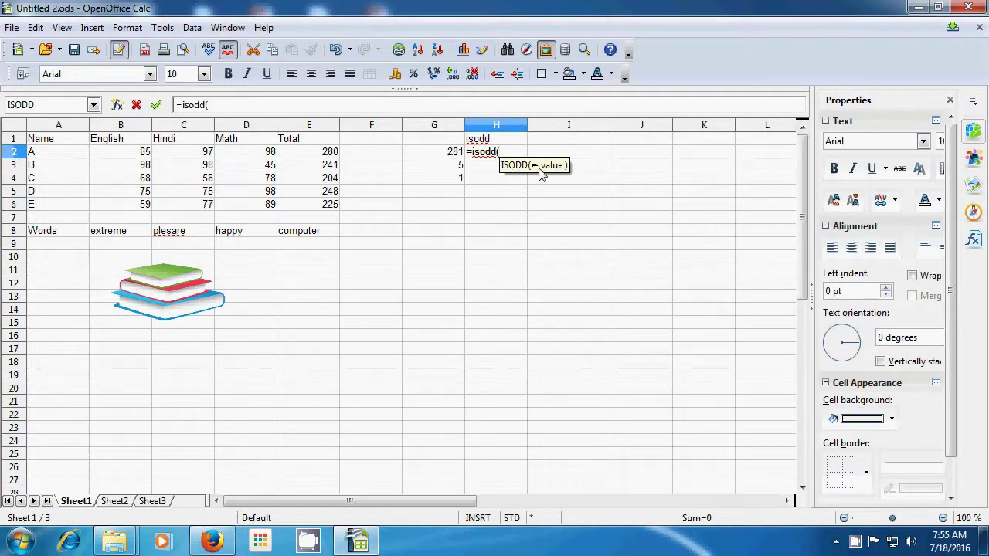
click(445, 155)
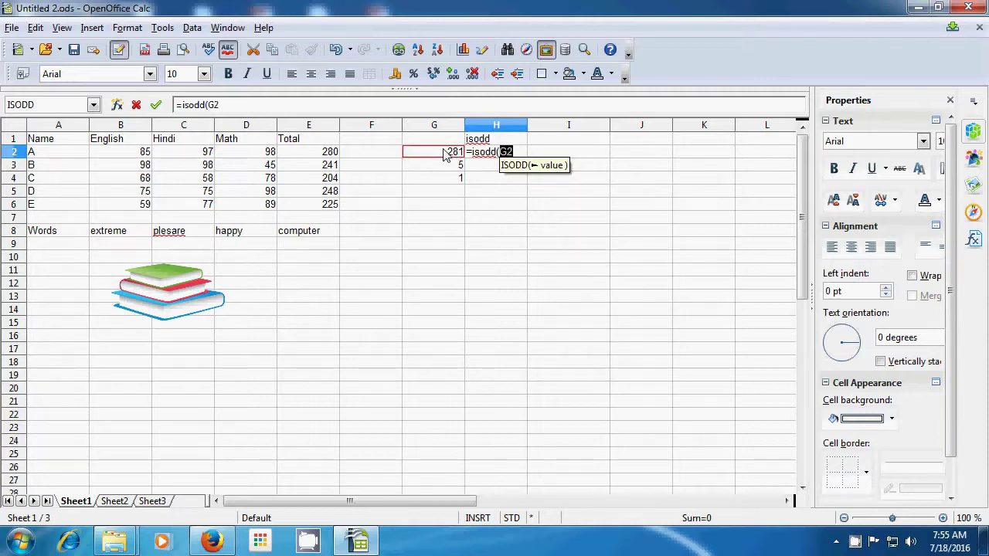
text())
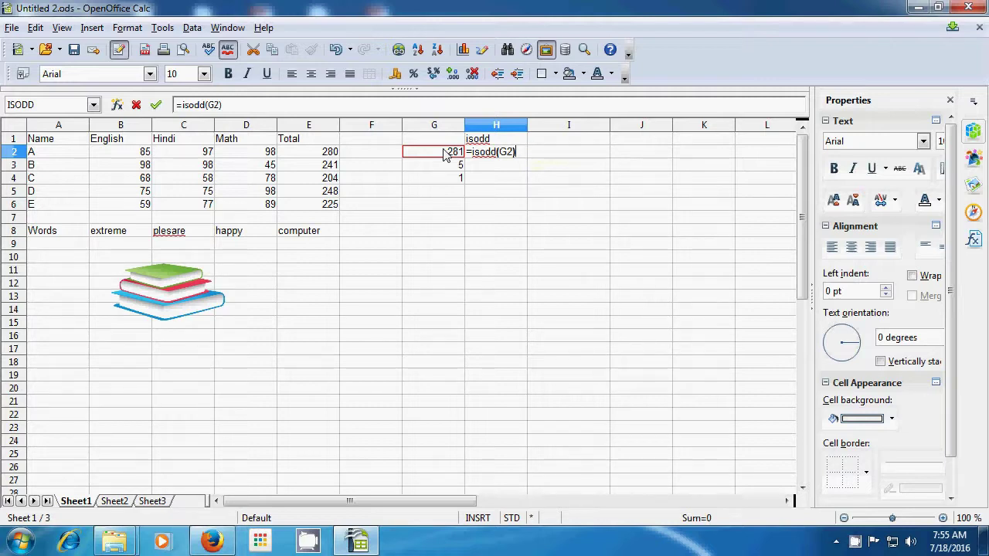
key(Return)
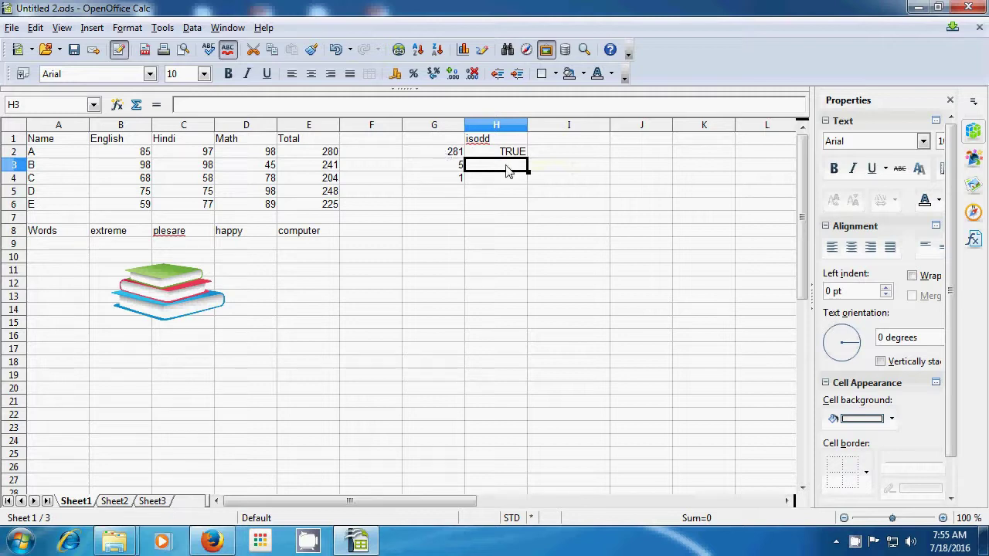
Step: Enter the formula =isodd(G3) in cell H3 to test the value beside it
text(=)
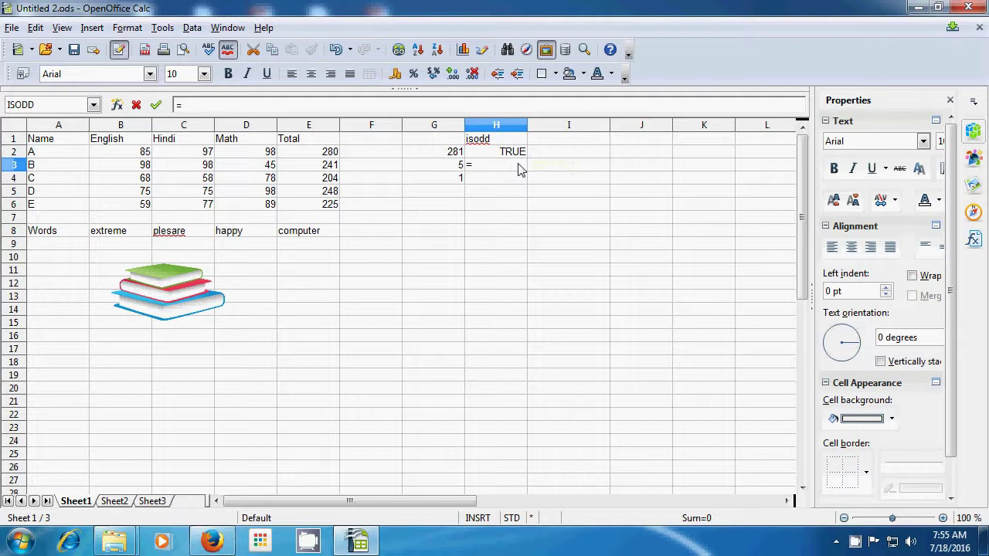
text(is)
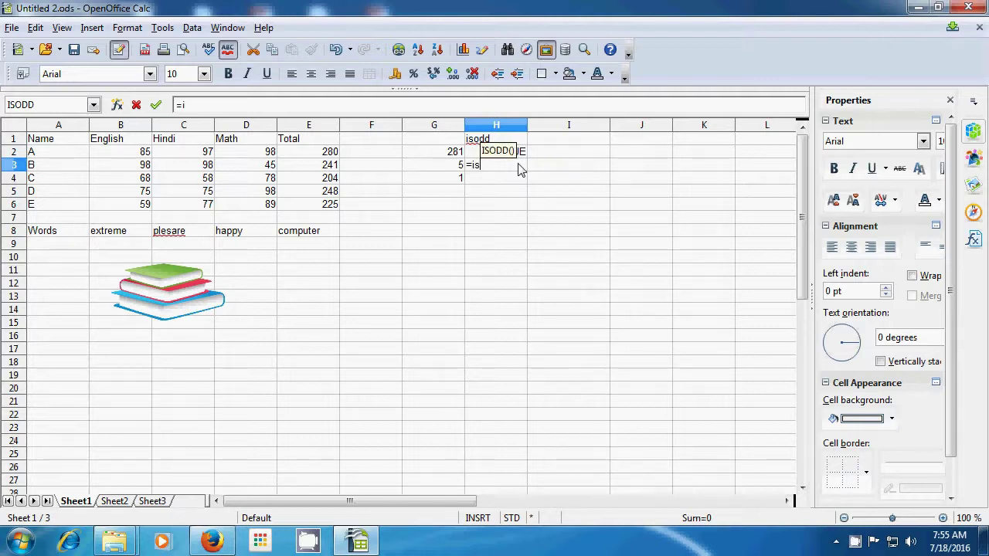
text(odd)
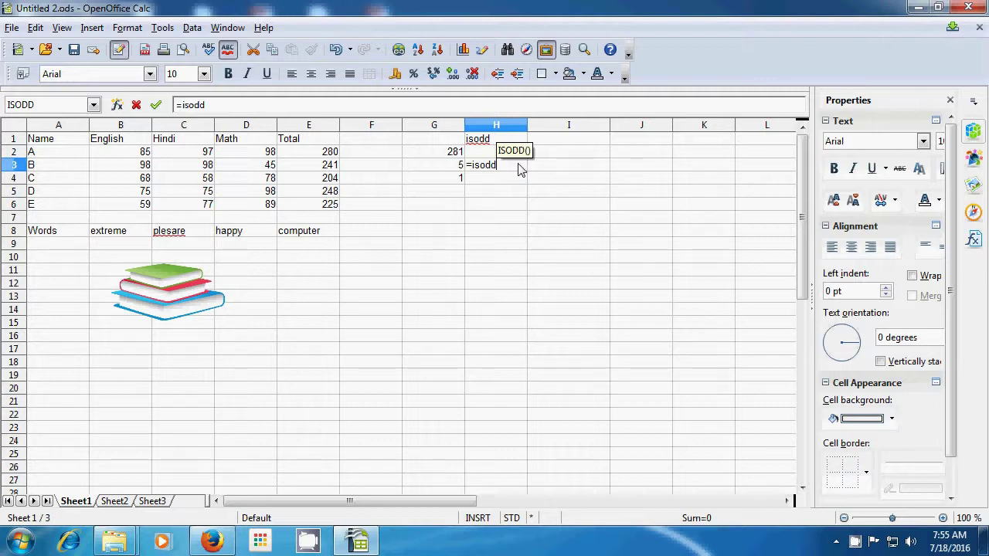
text(()
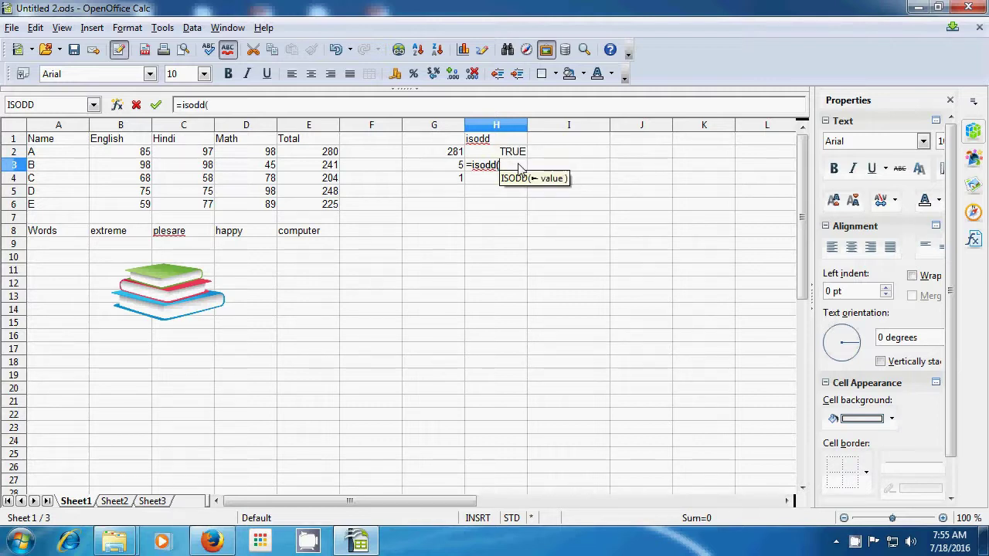
click(456, 173)
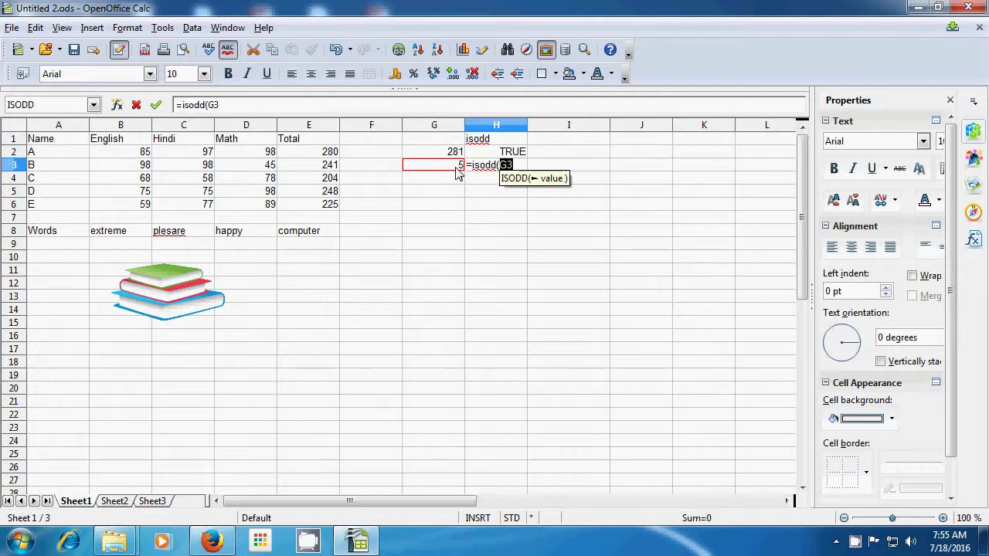
text())
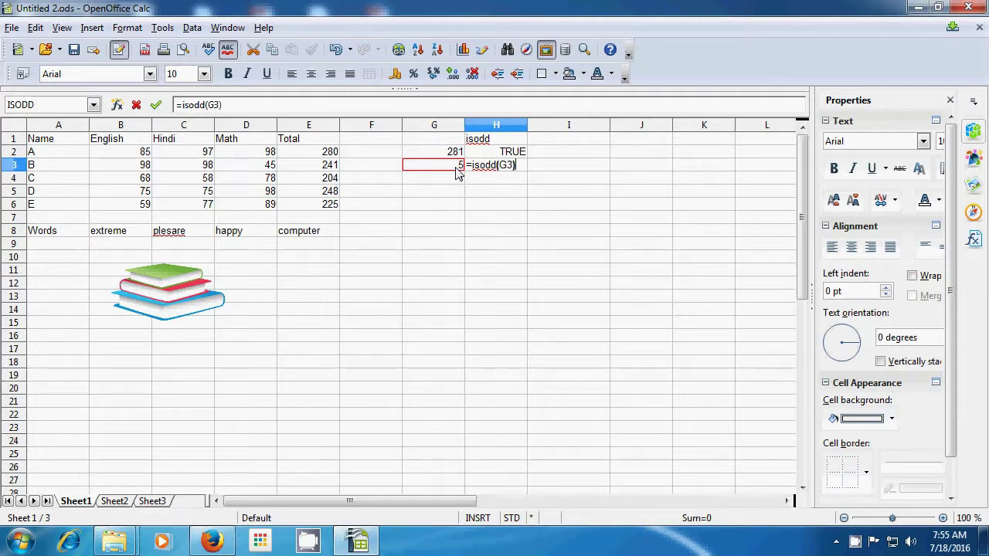
key(Return)
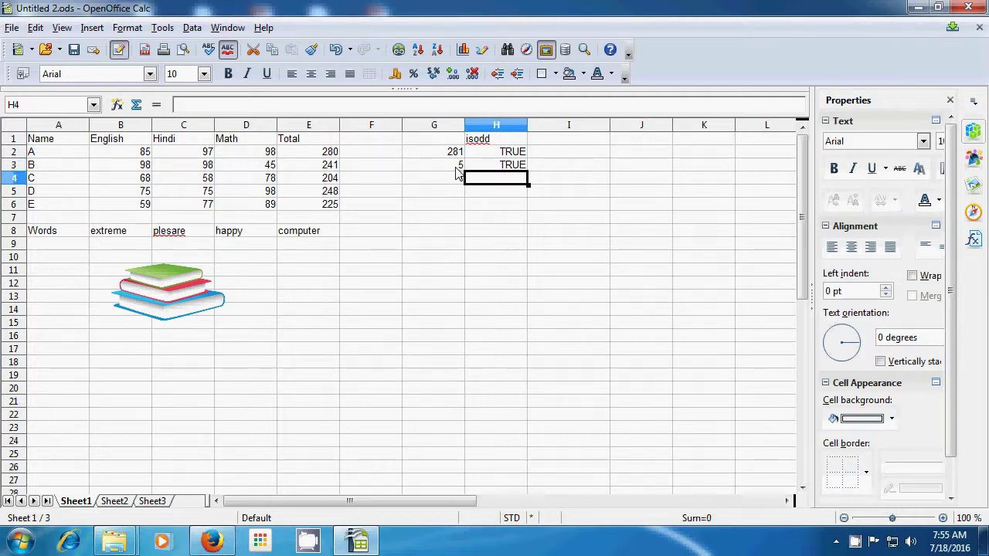
Step: Enter the formula =isodd(G4) in cell H4 to test the value in G4
text(=)
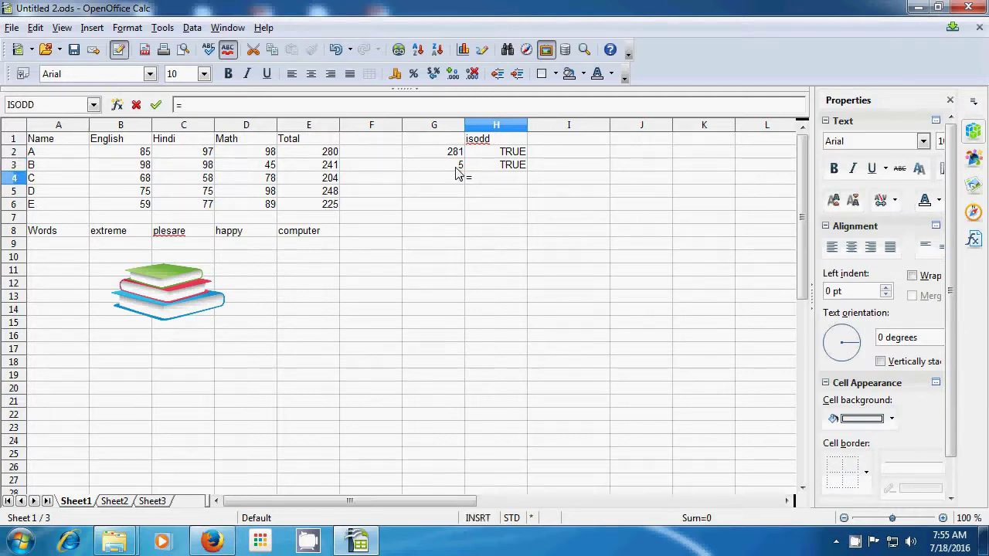
text(isodd)
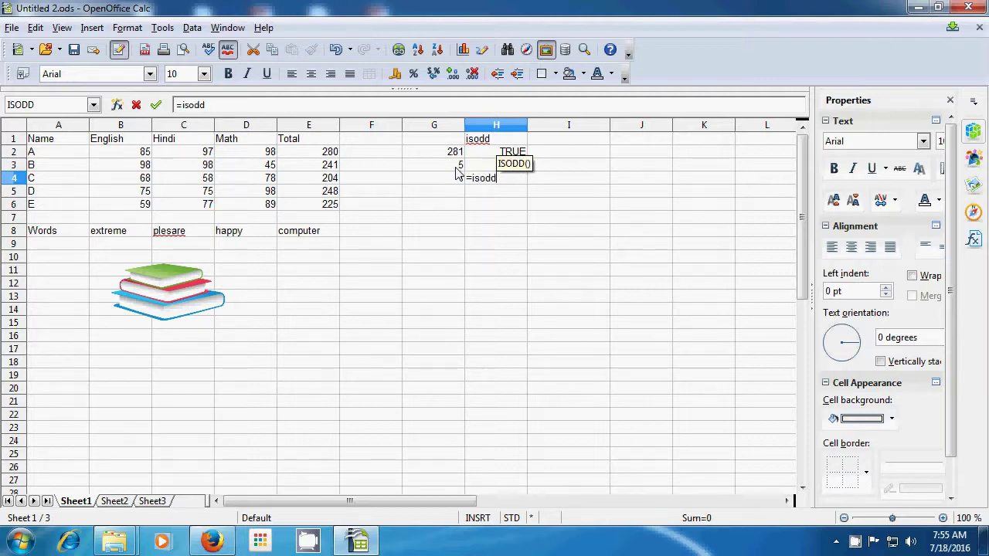
text(()
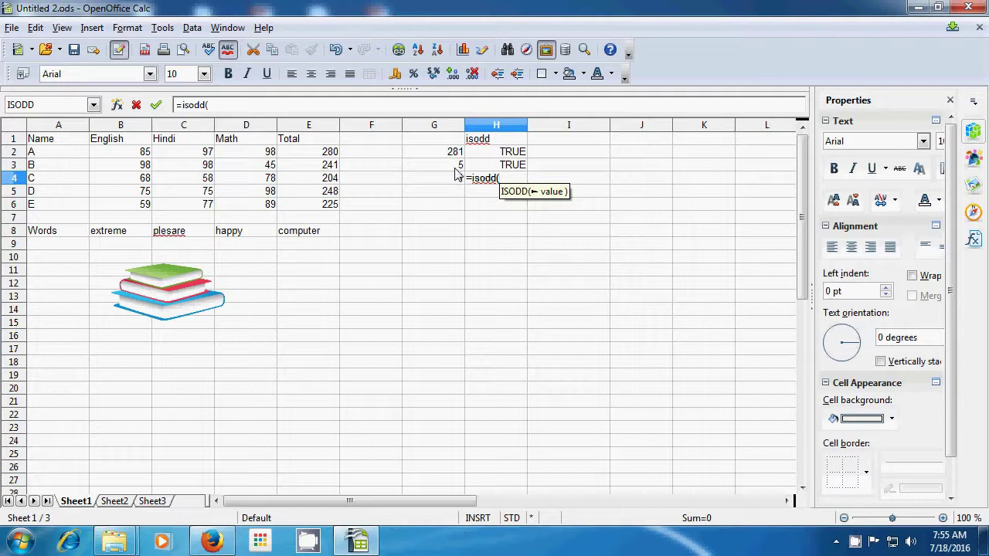
click(454, 181)
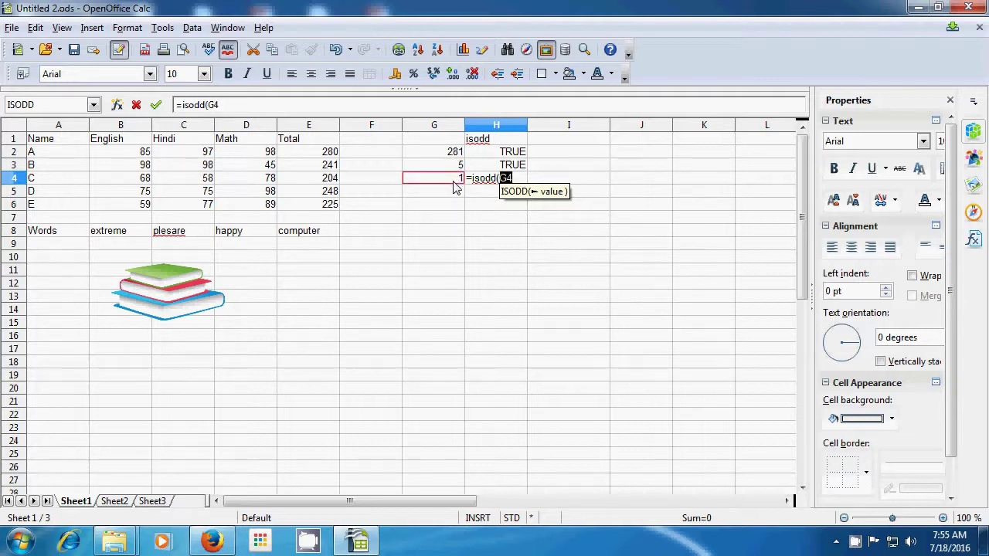
text())
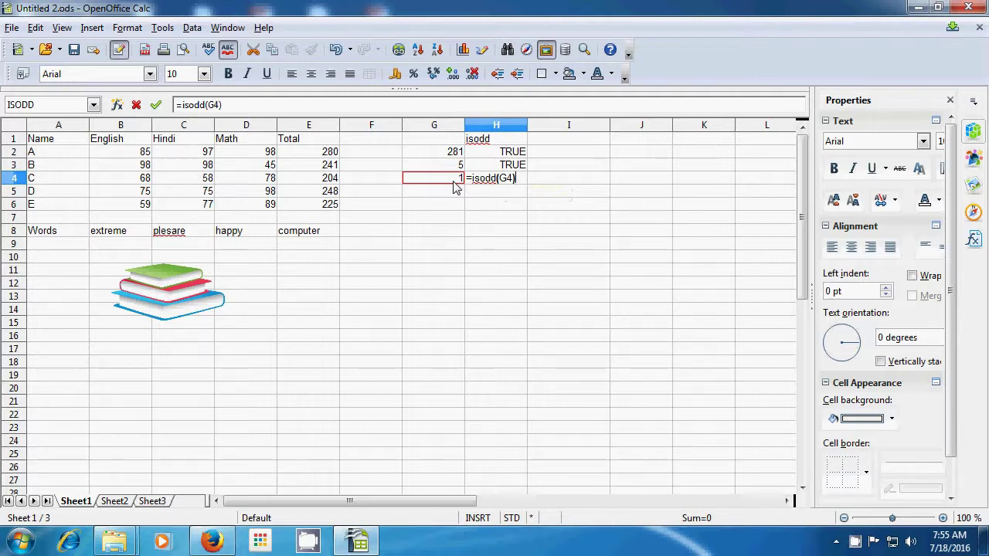
key(Return)
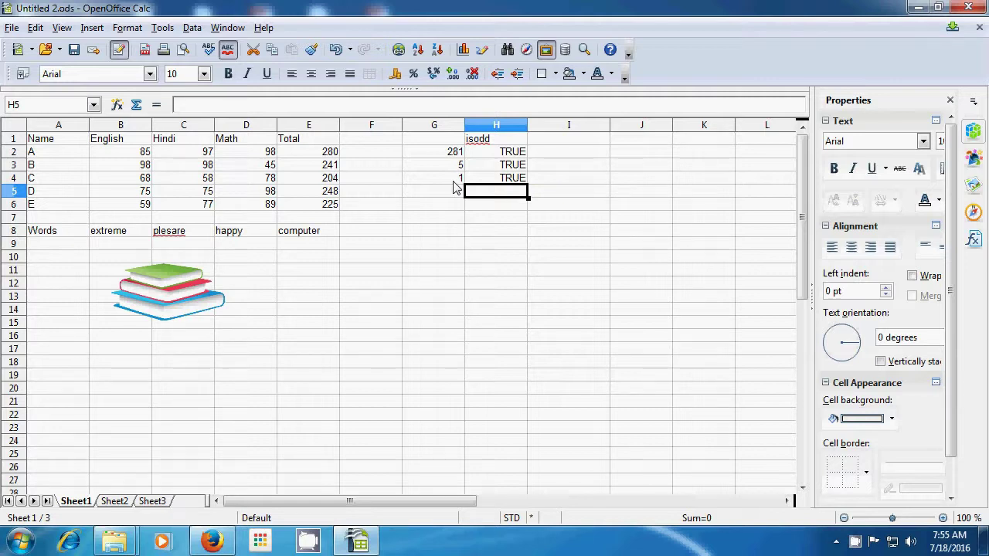
Step: Enter the formula =isodd(E2) in cell H5 to test student A's total
text(=i)
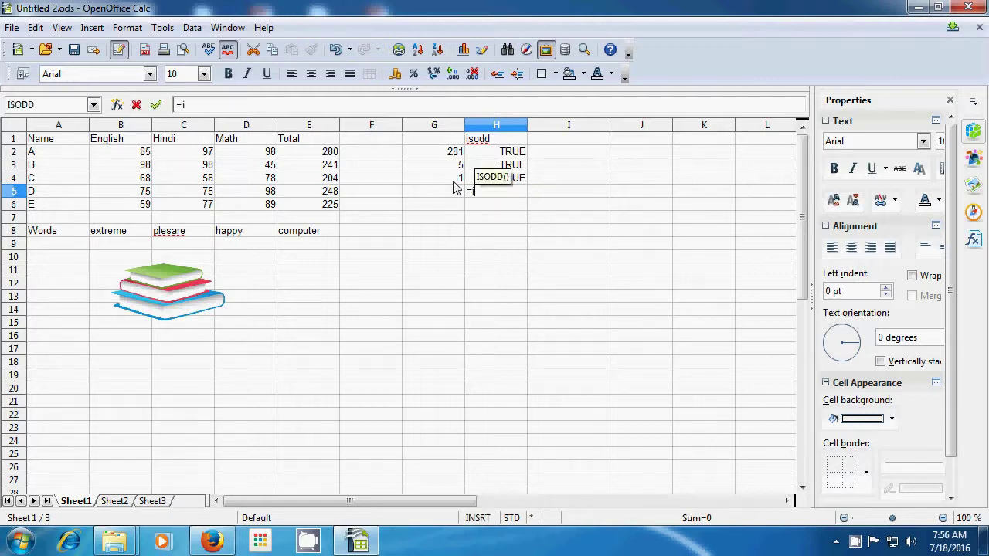
text(s)
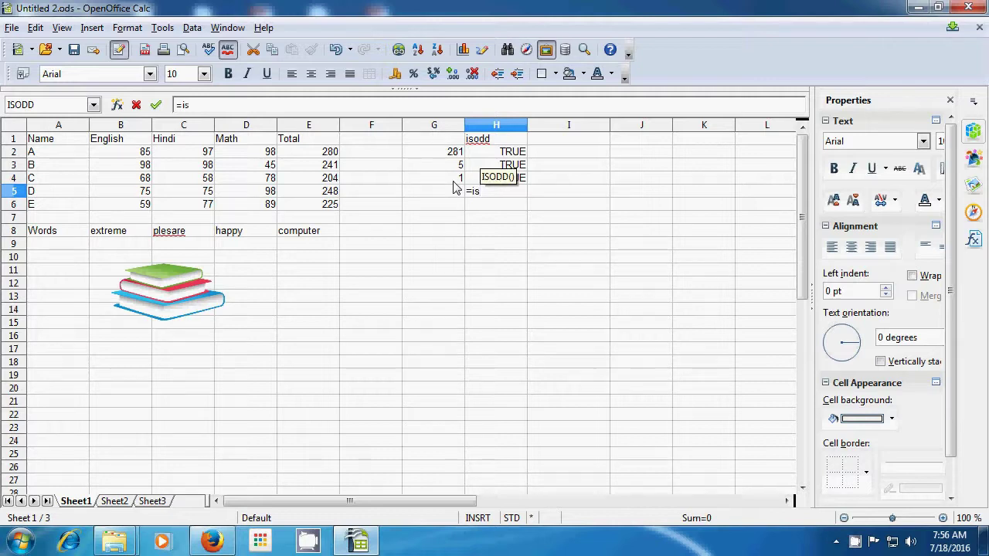
text(odd)
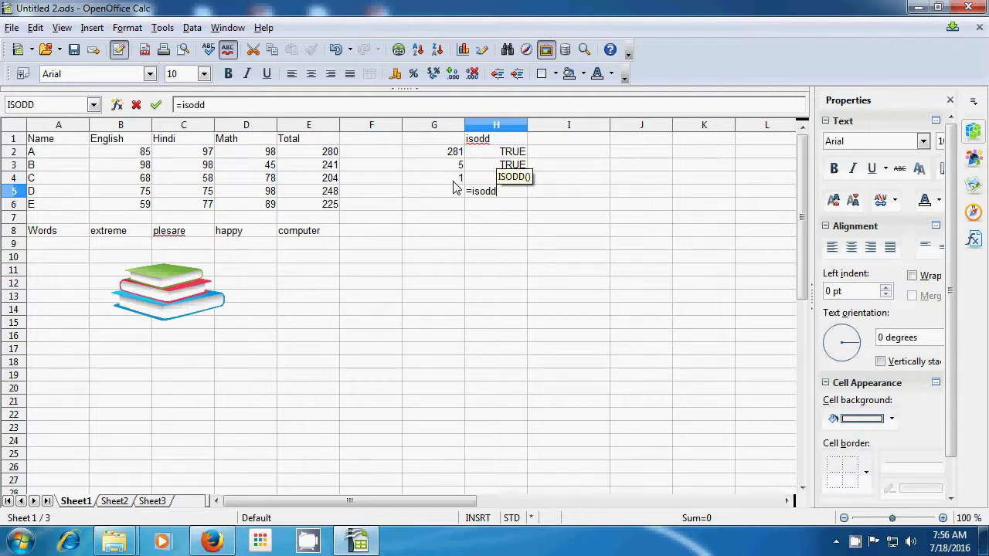
text(()
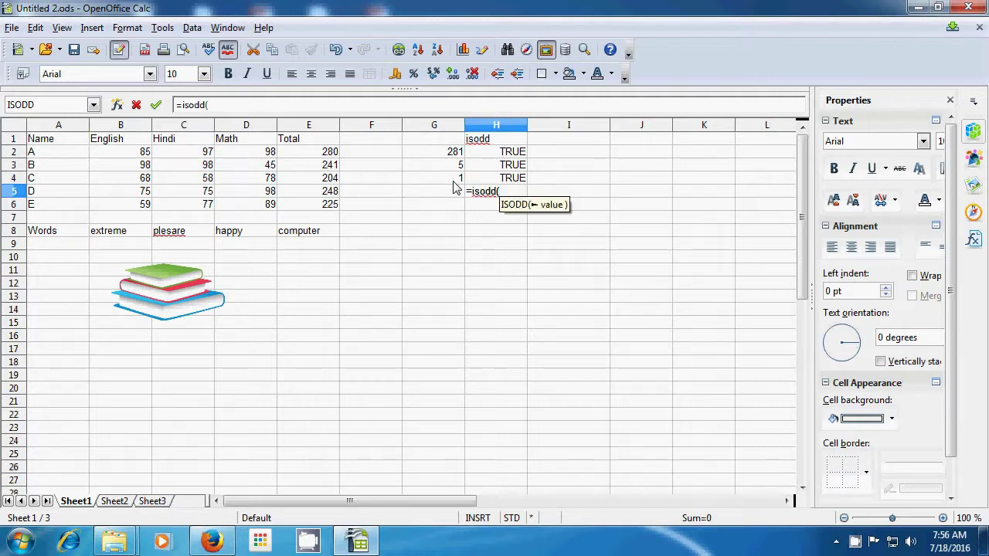
click(319, 154)
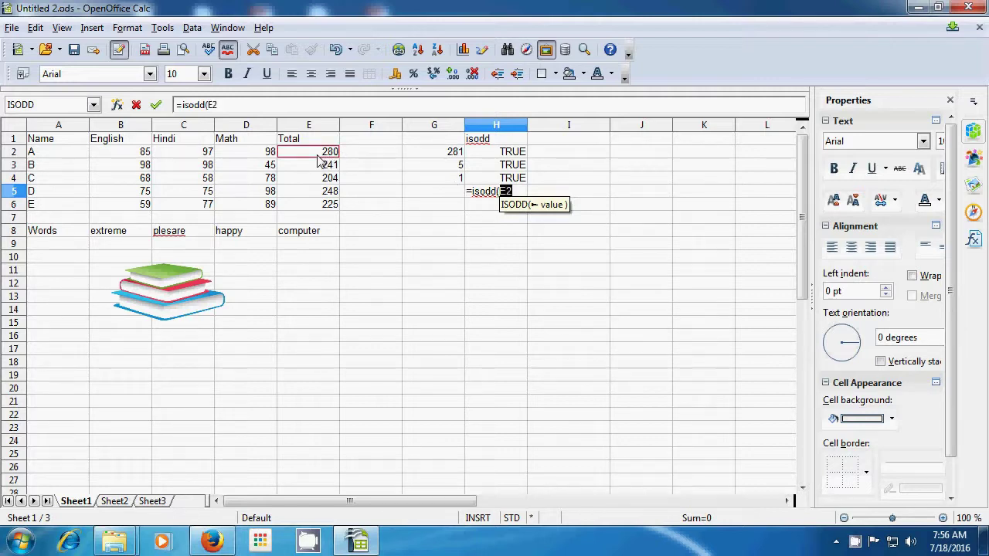
text())
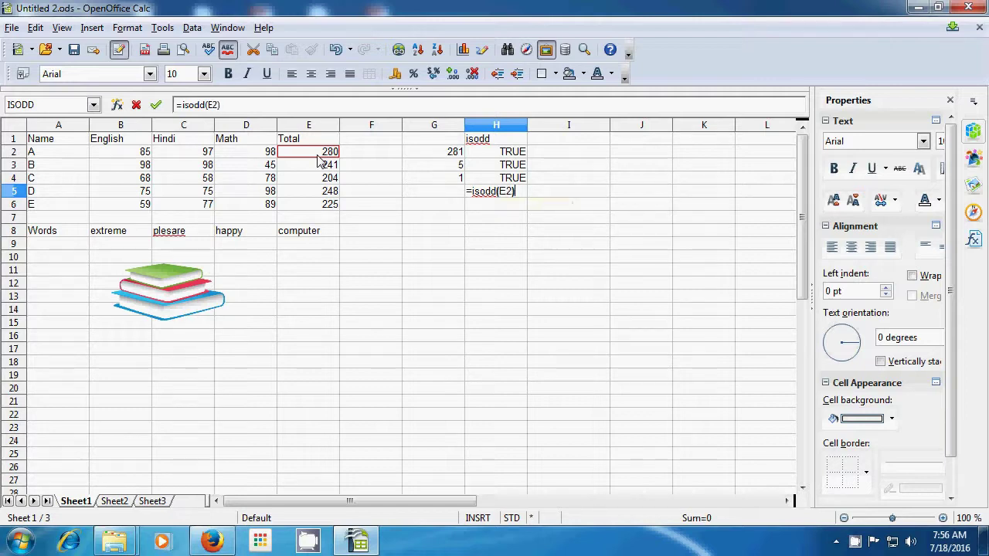
key(Return)
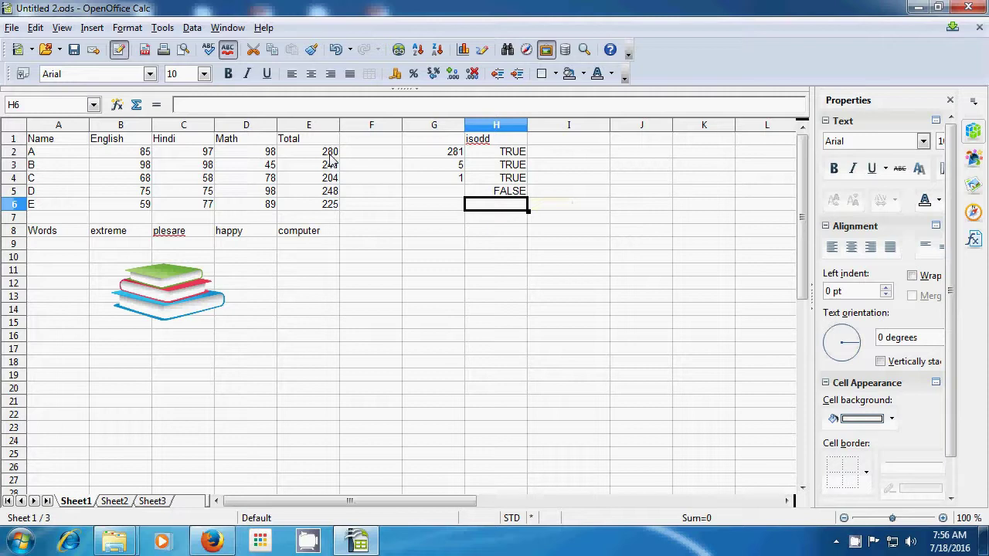
click(448, 307)
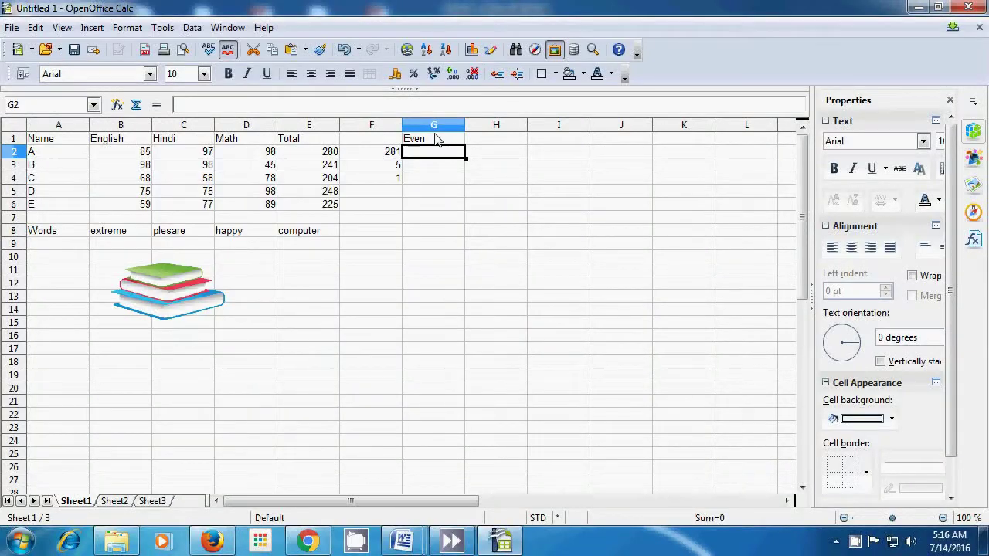
Step: Enter the formula =even(F2) in cell G2 under the Even heading
text(=e)
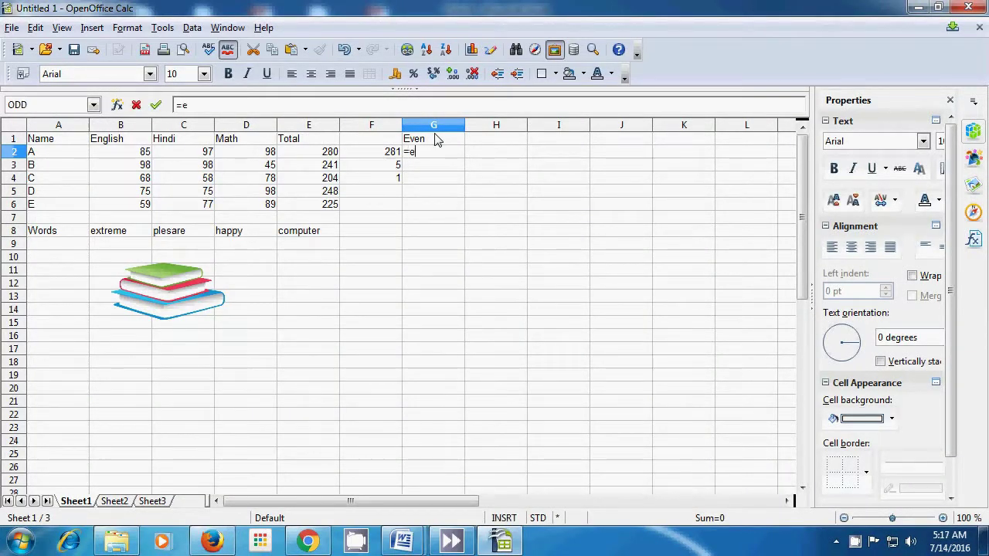
text(ven()
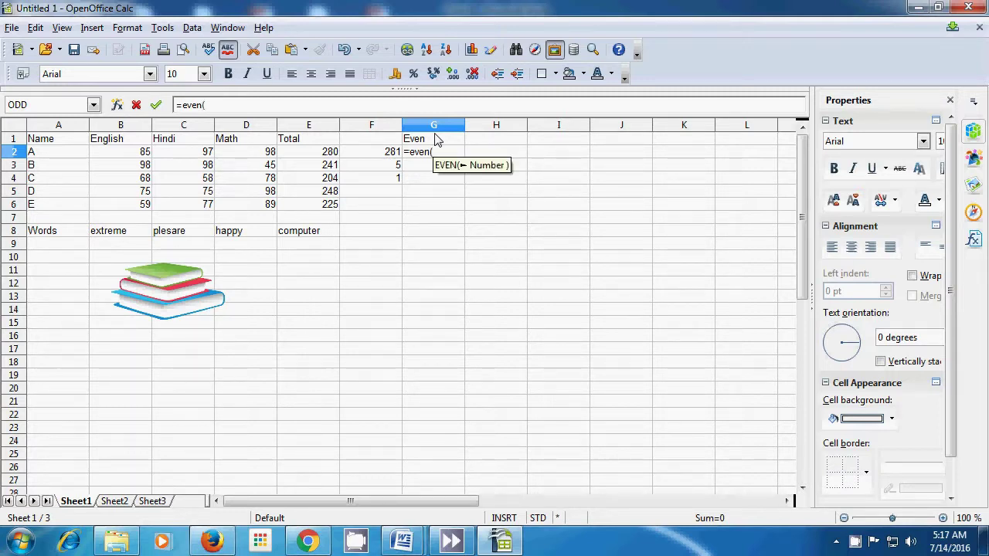
click(388, 154)
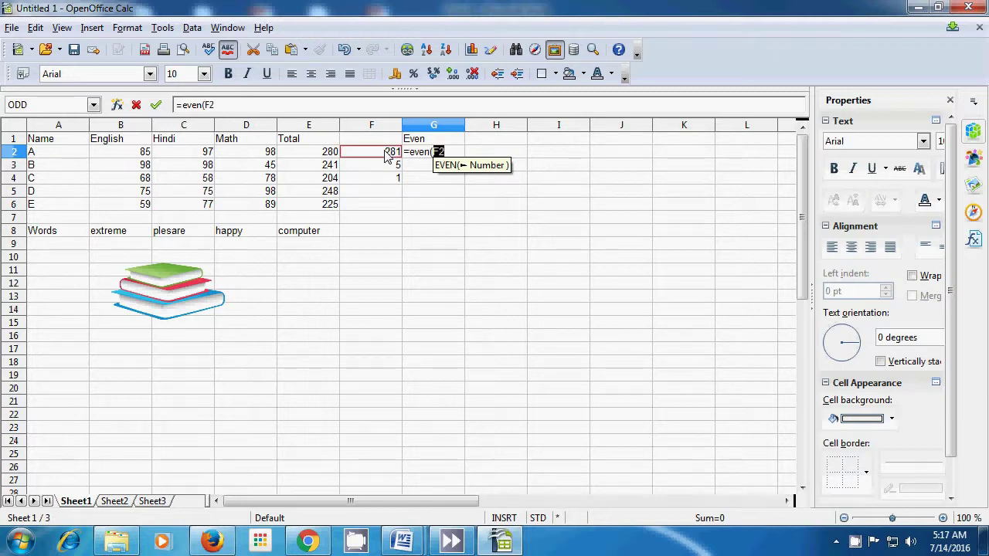
text())
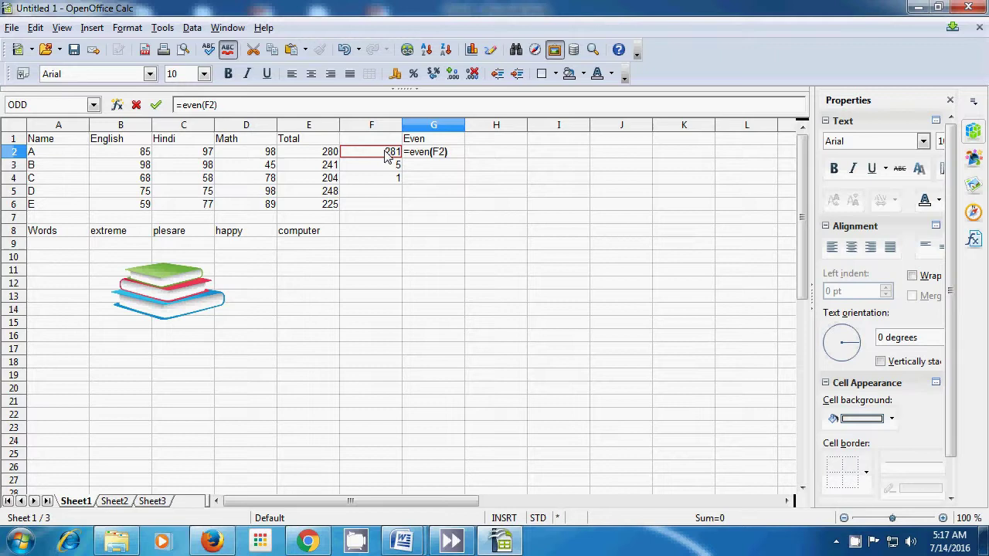
key(Return)
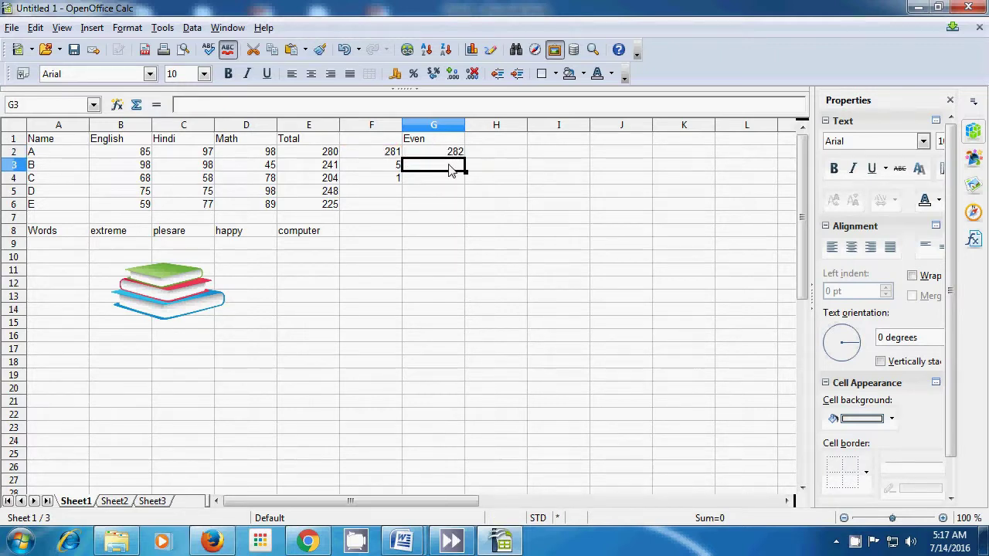
Step: Enter the formula =even(5) in cell G3 of the Even column
text(=)
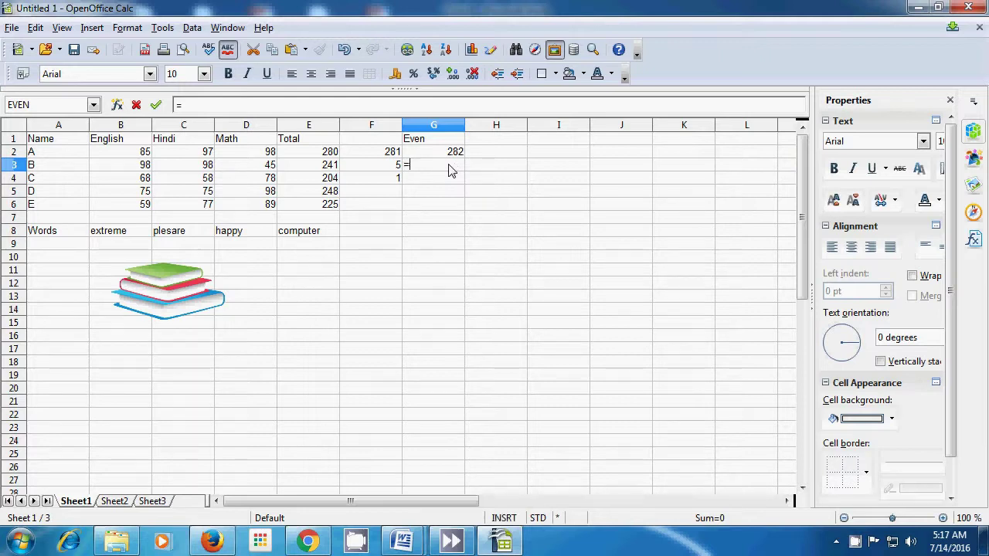
text(eve)
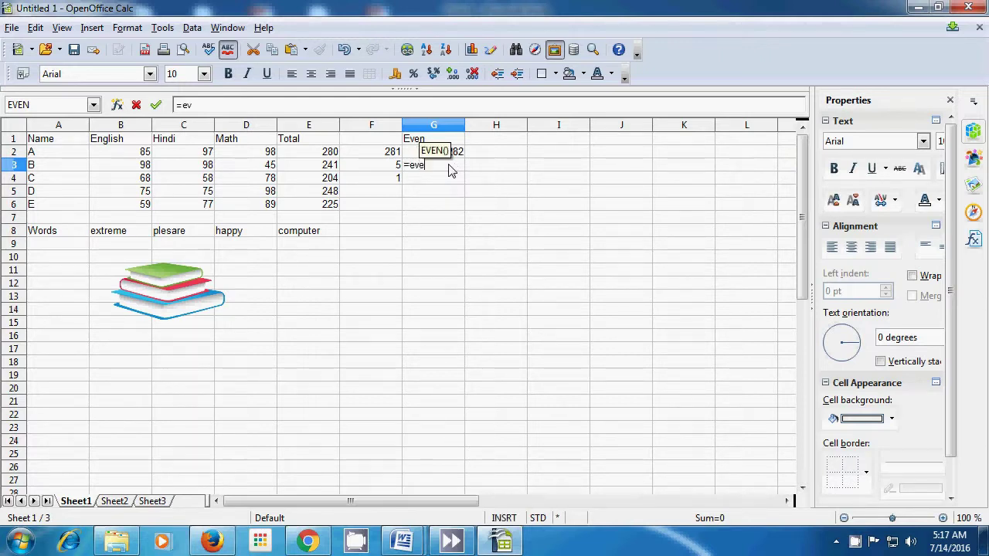
text(n()
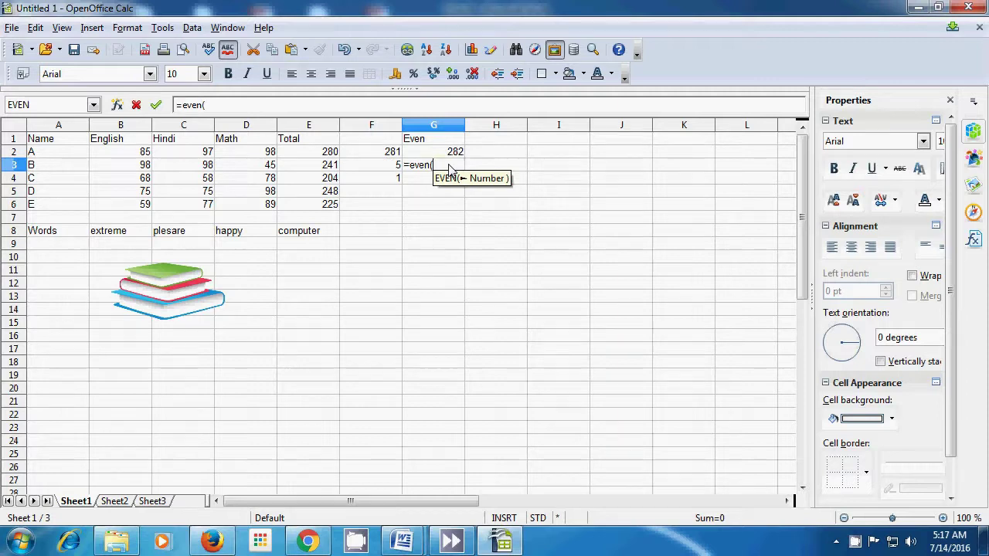
text(5)
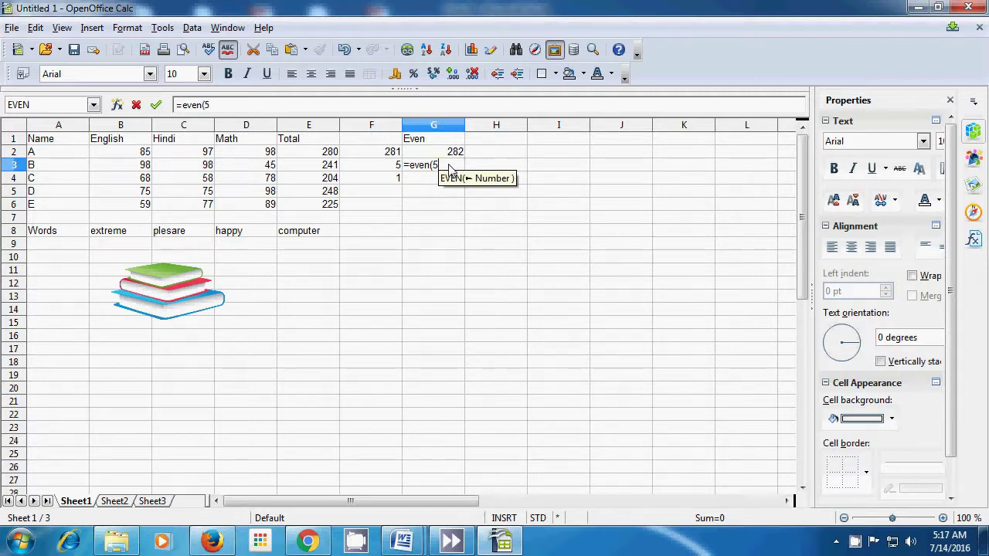
text())
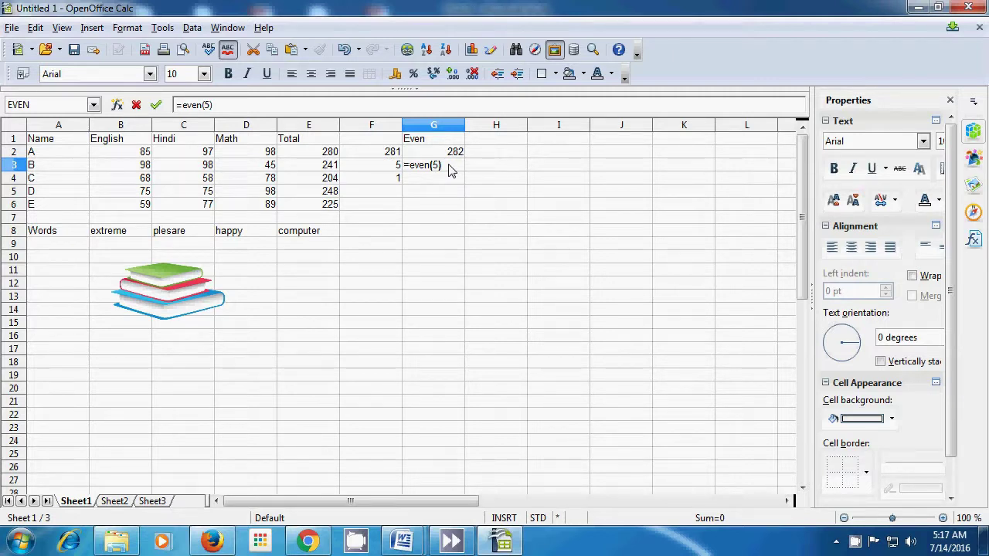
key(Return)
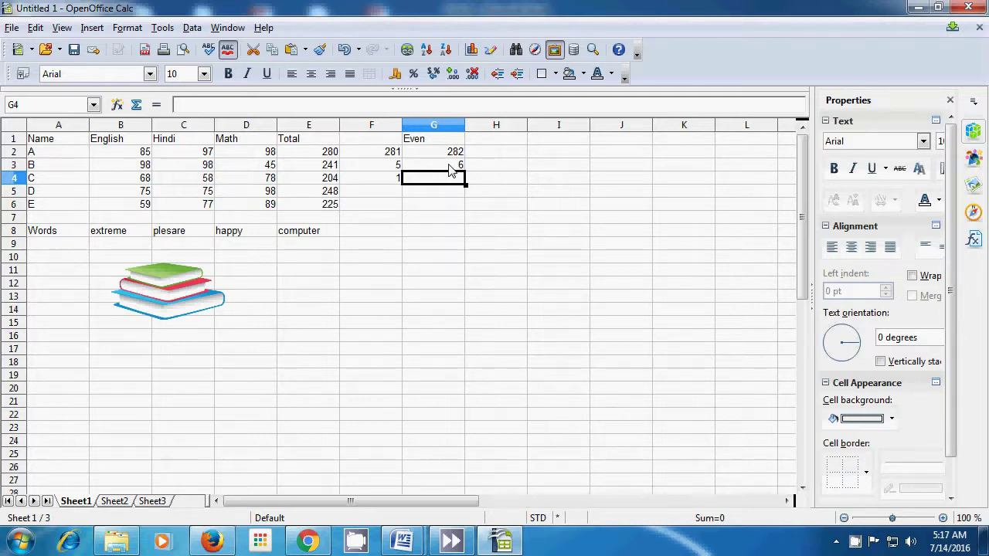
Step: Enter the formula =even(2) in cell G4 of the Even column
text(=)
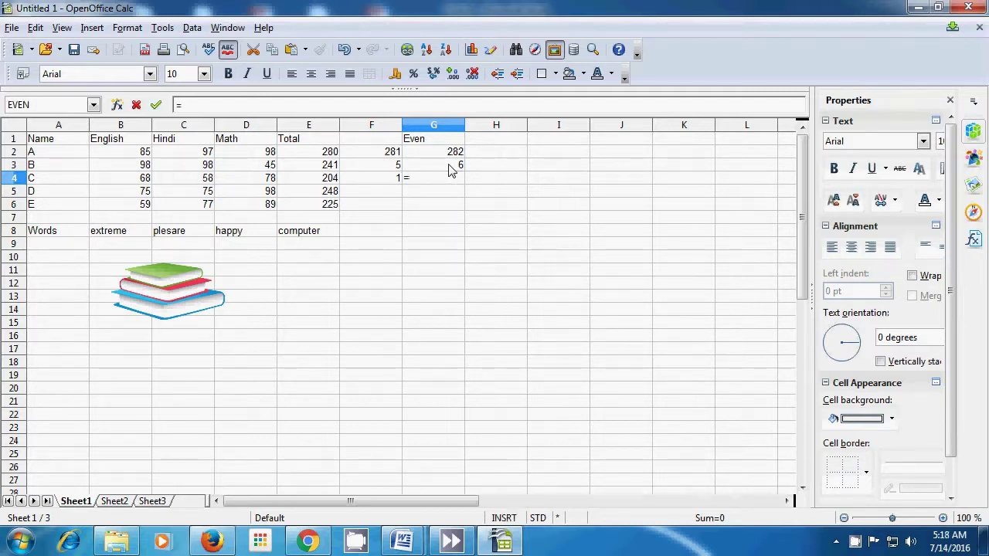
text(even)
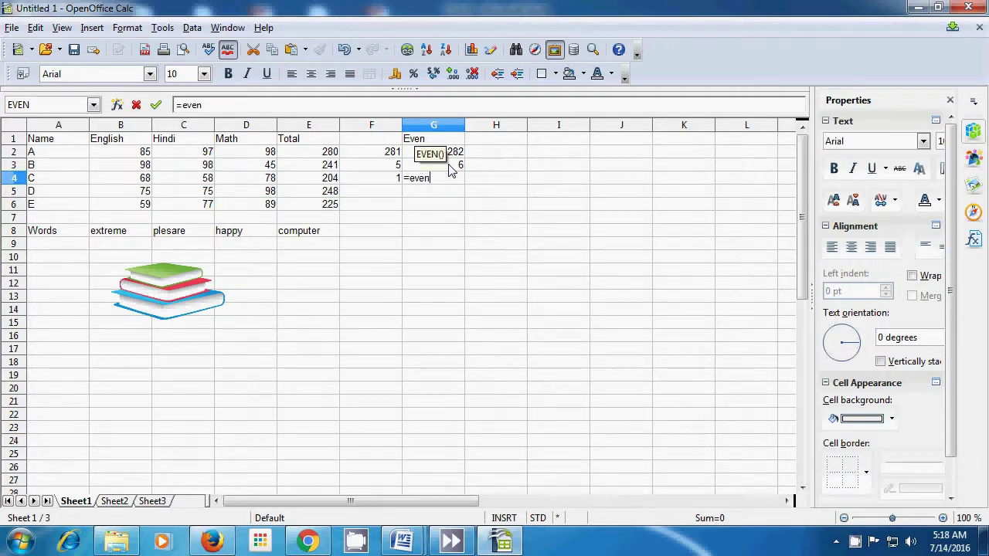
text(()
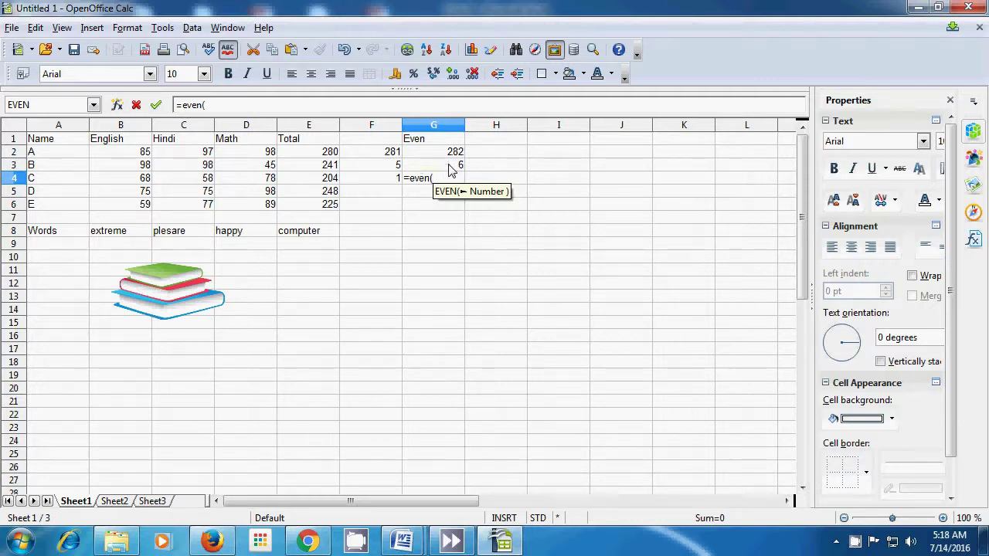
text(2)
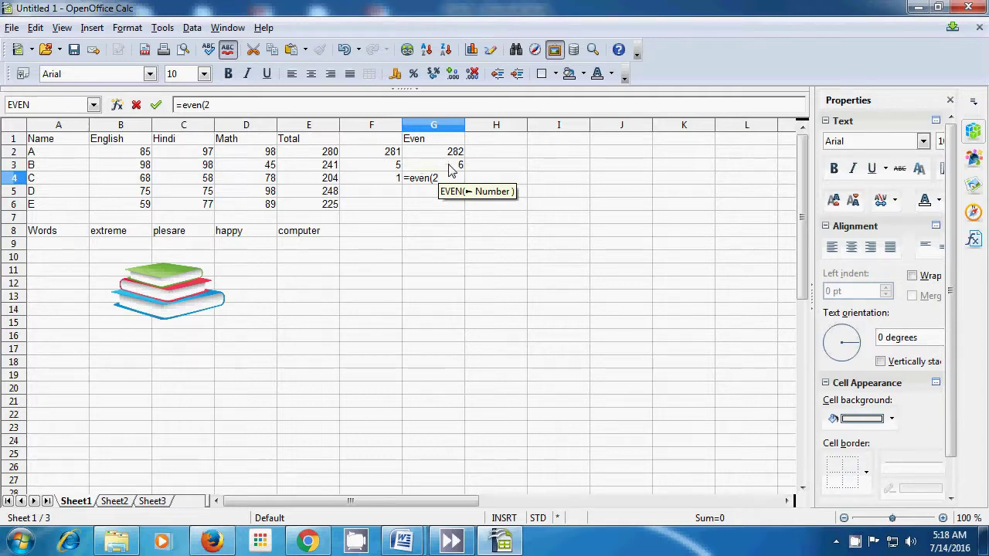
text())
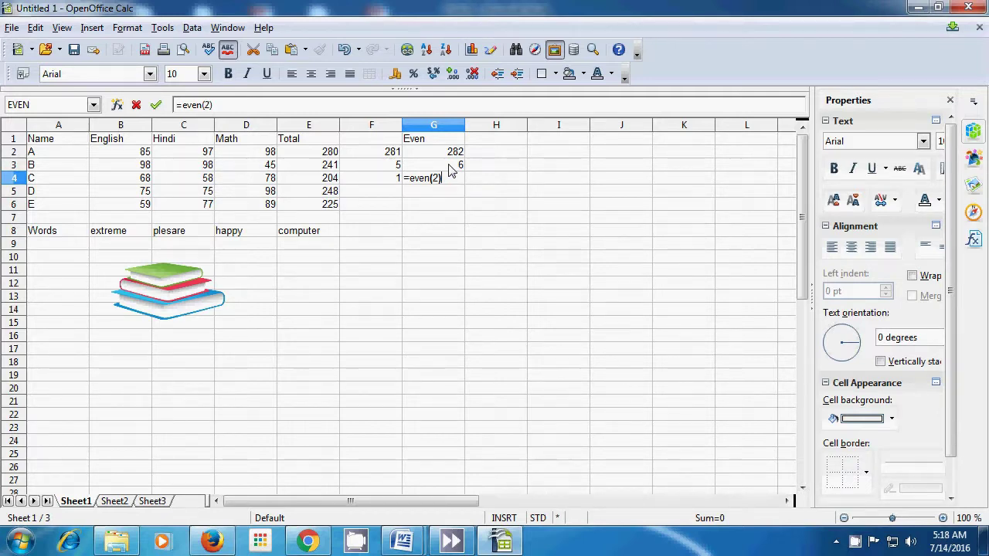
key(Return)
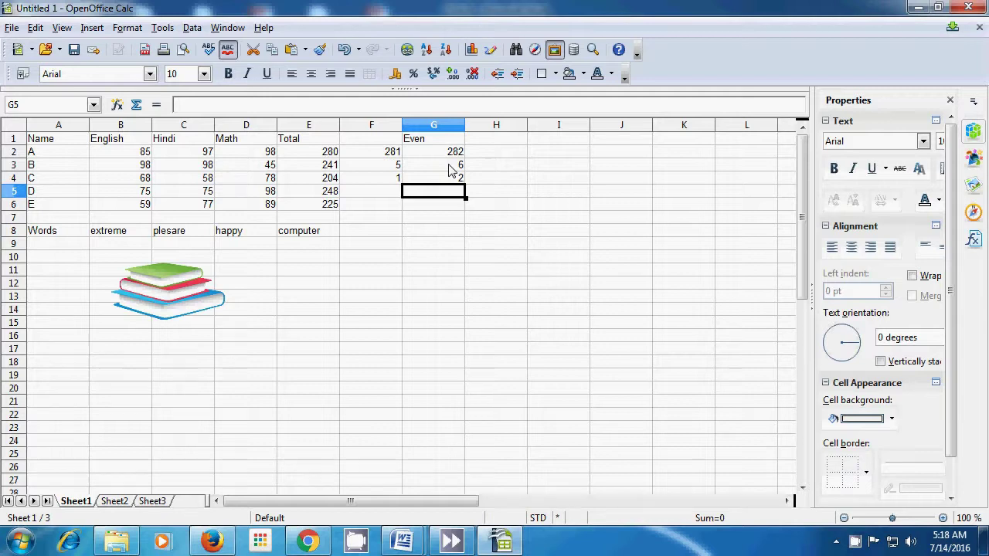
click(455, 231)
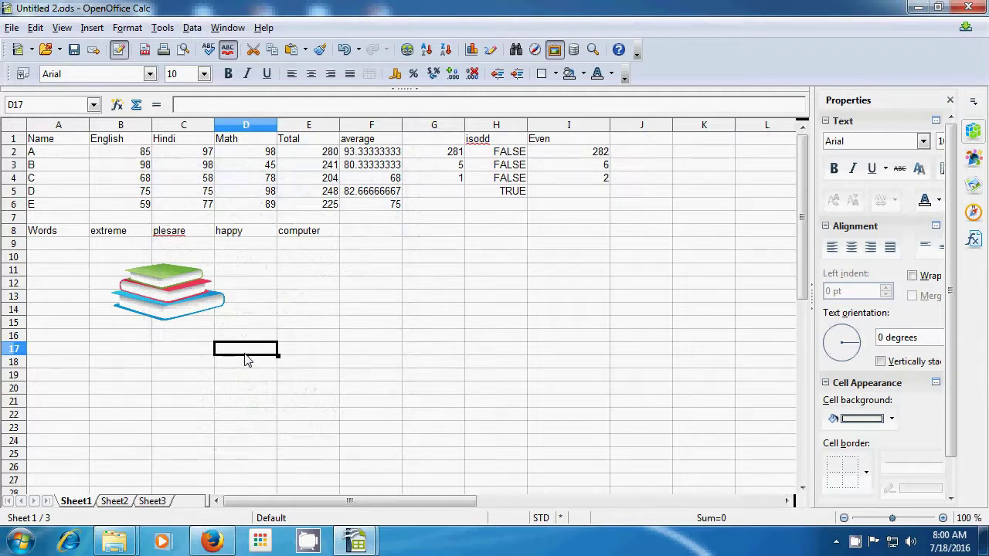
Step: Enter the heading iseven in cell J1, beside the Even heading
click(624, 146)
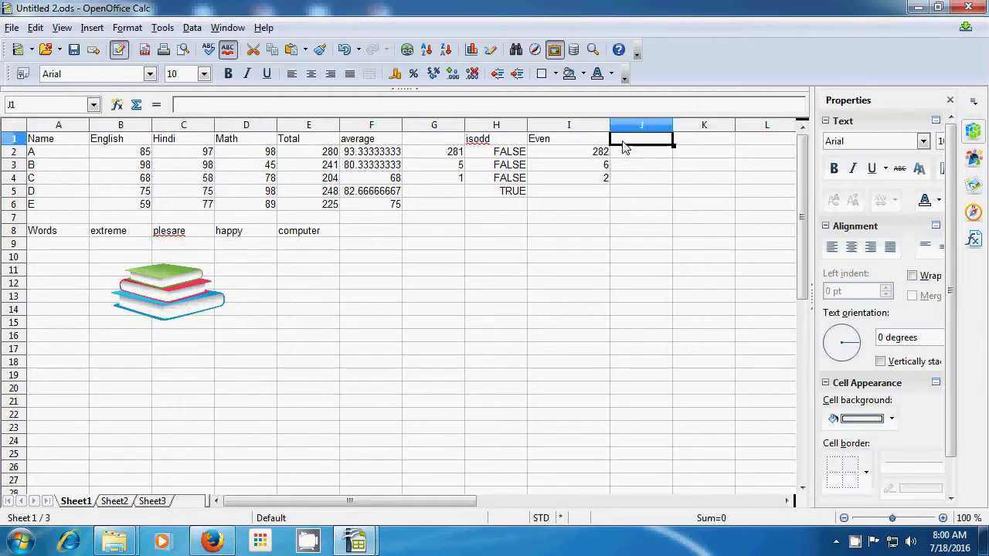
text(i)
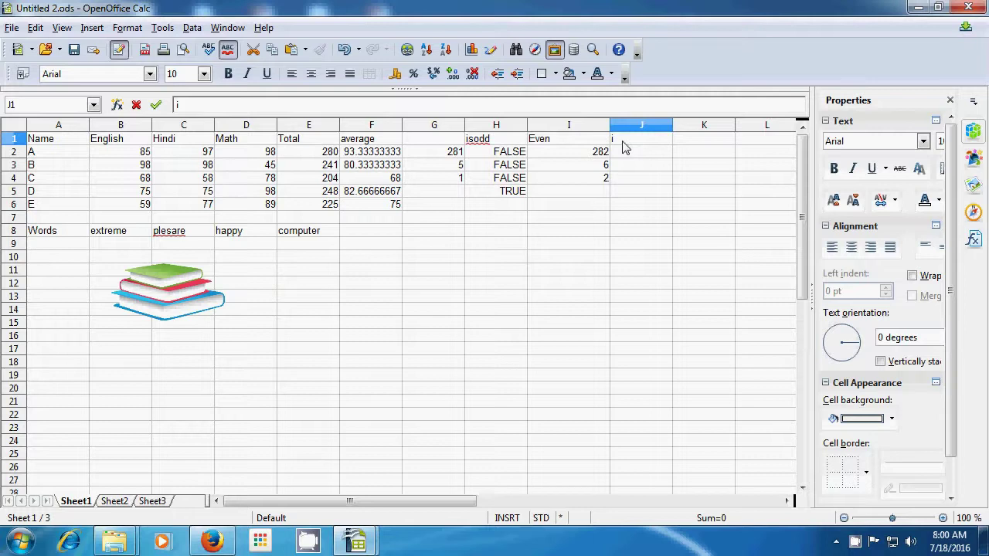
text(seven)
Step: Enter the formula =iseven(I2) in cell J2 to test the first value of the Even column
click(630, 157)
text(i)
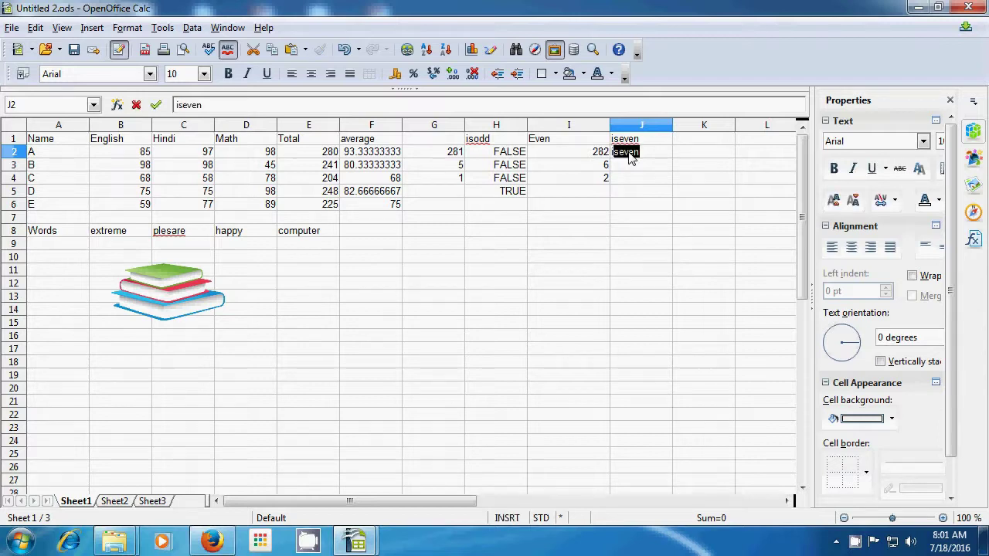
key(BackSpace)
key(BackSpace)
text(=is)
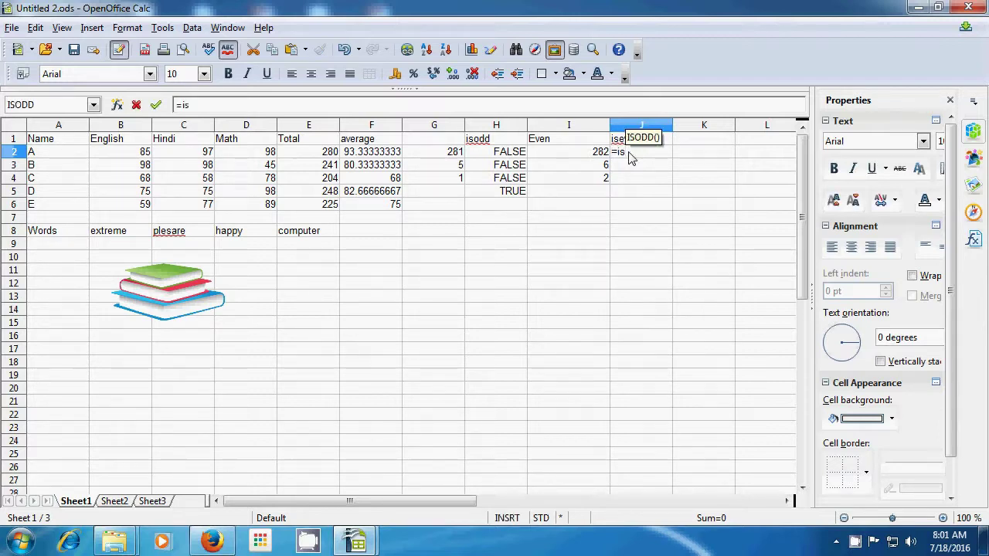
text(eve)
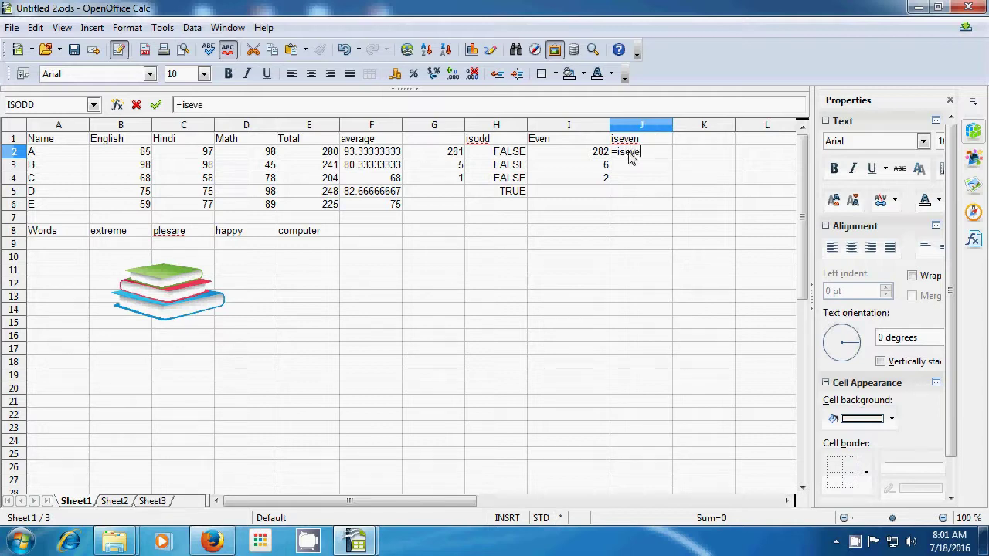
text(n()
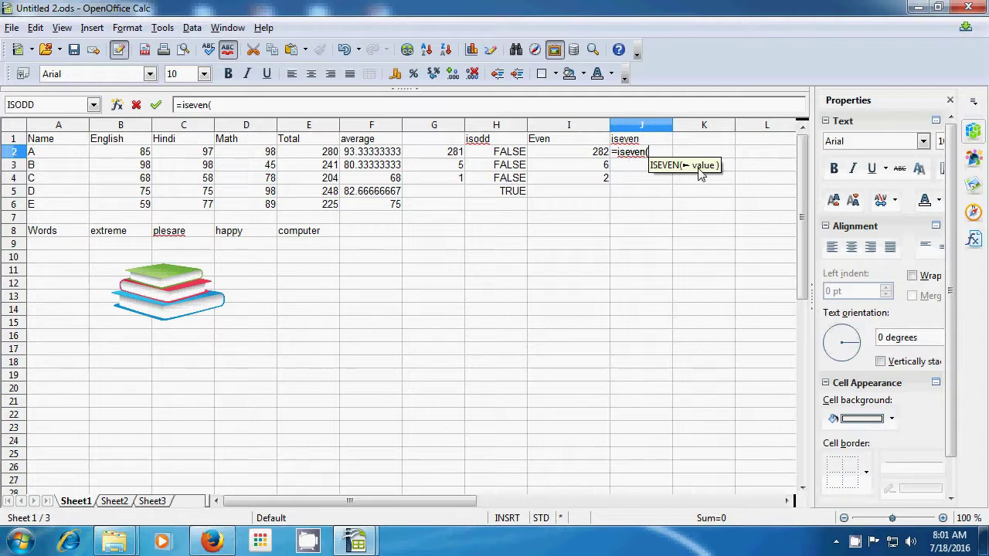
click(583, 157)
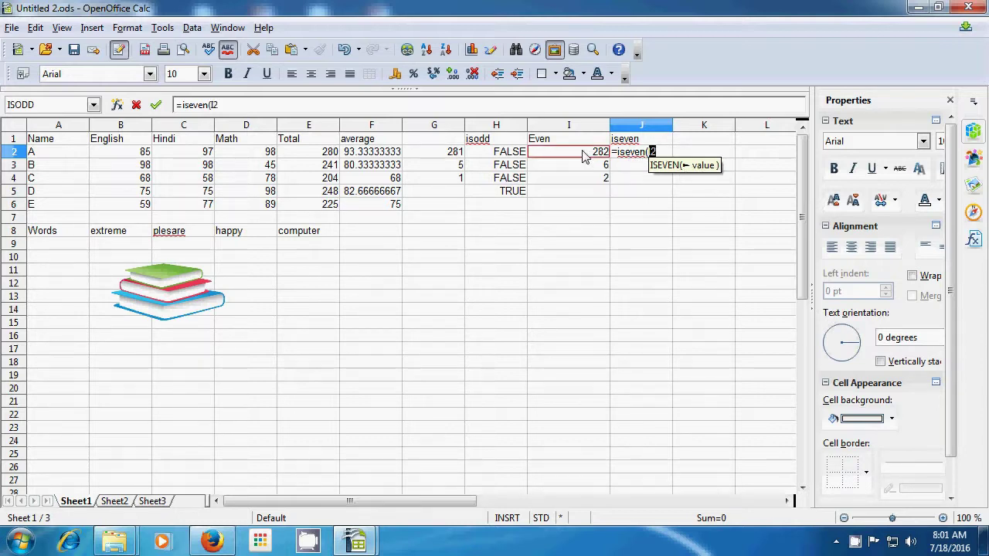
text())
key(Return)
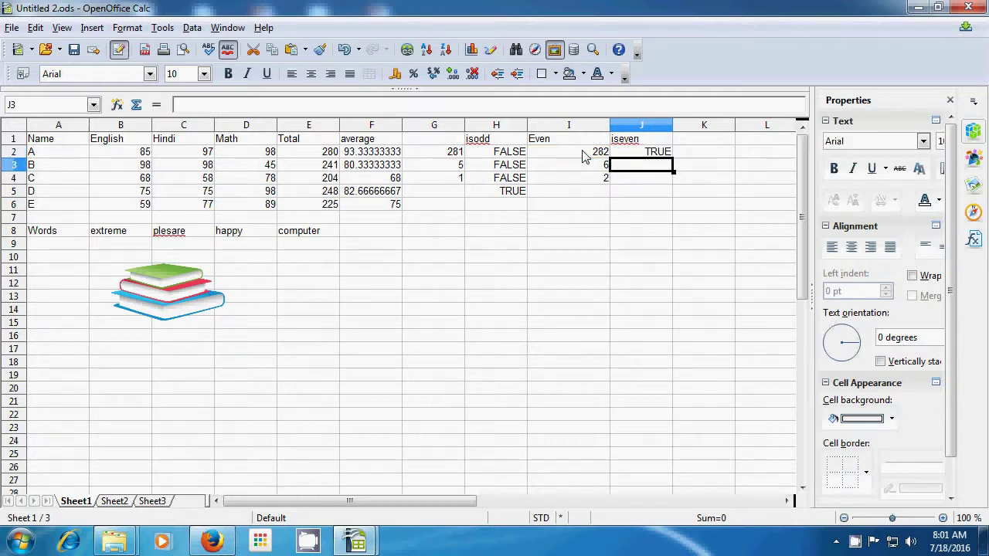
Step: Enter the formula =iseven(I3) in cell J3 to test the second value of the Even column
text(=)
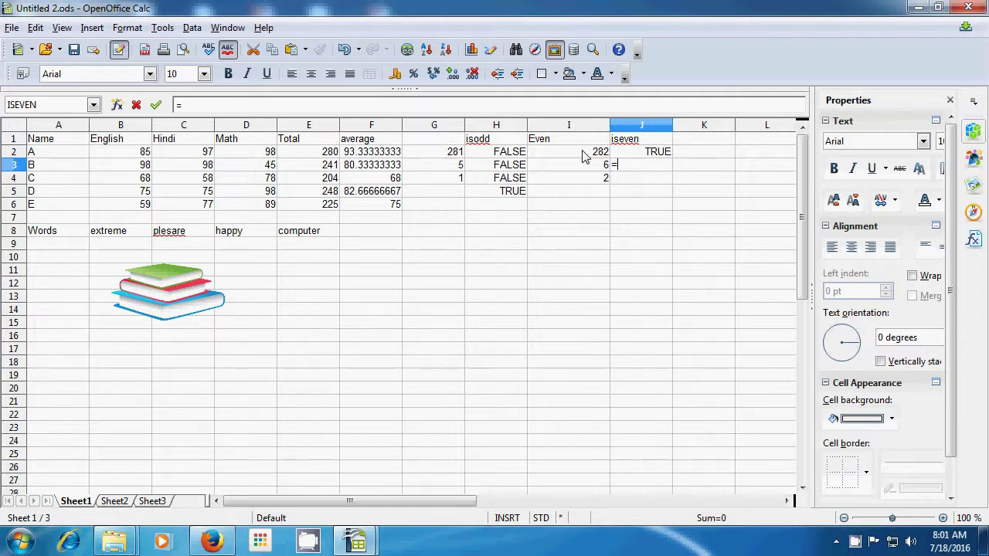
text(is)
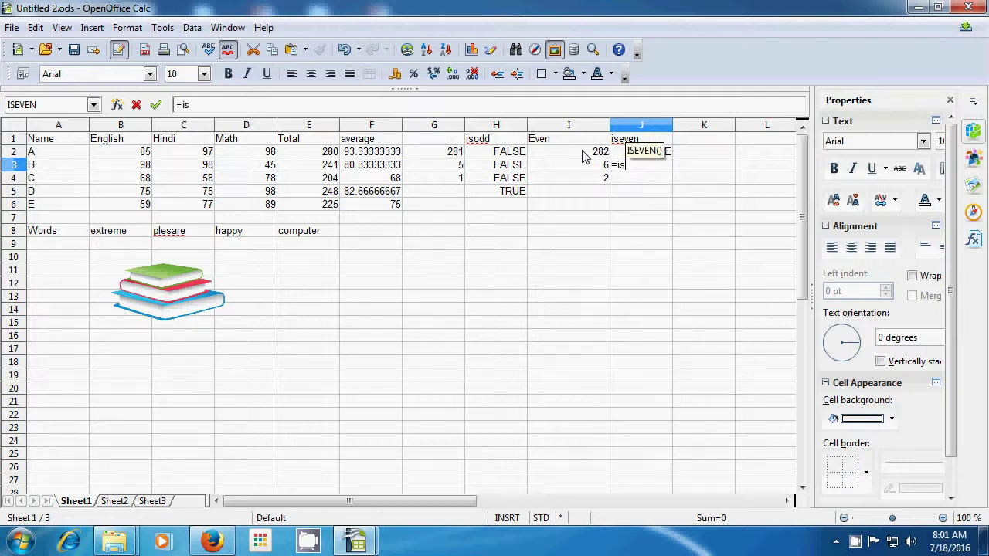
text(eve)
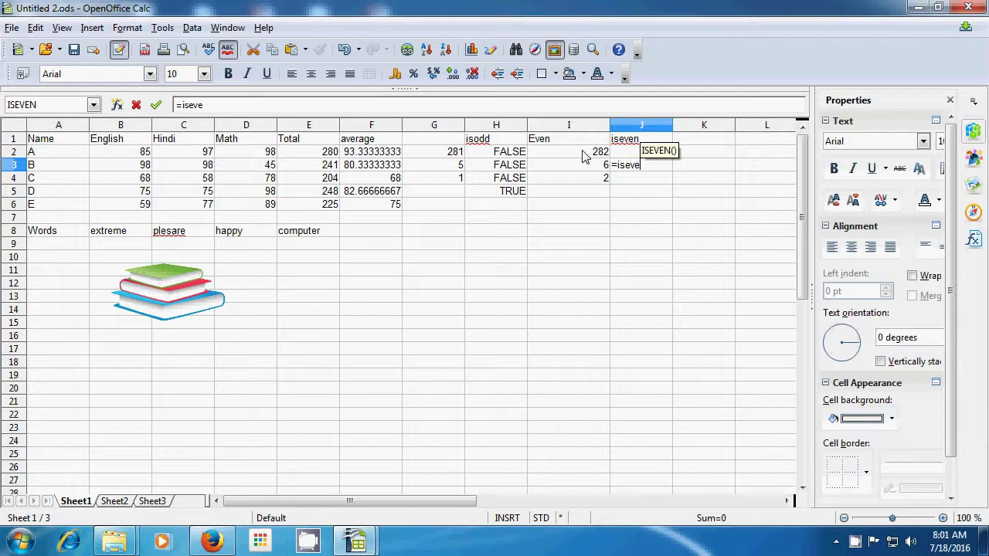
text(n()
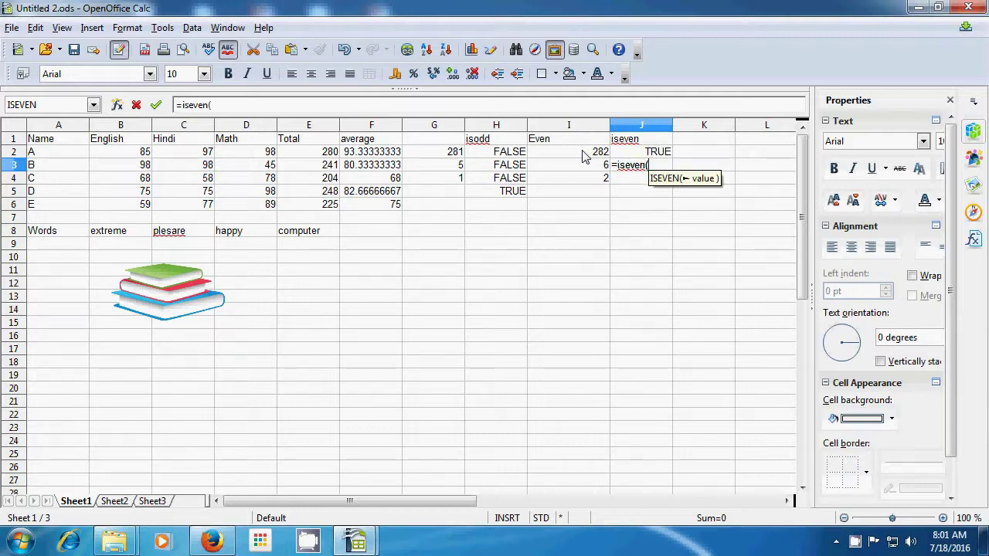
click(587, 167)
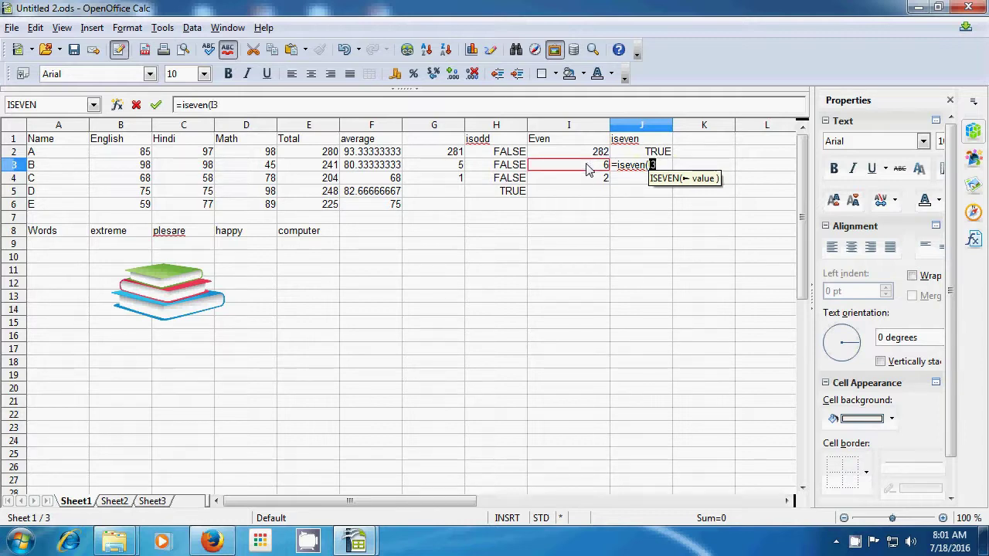
text())
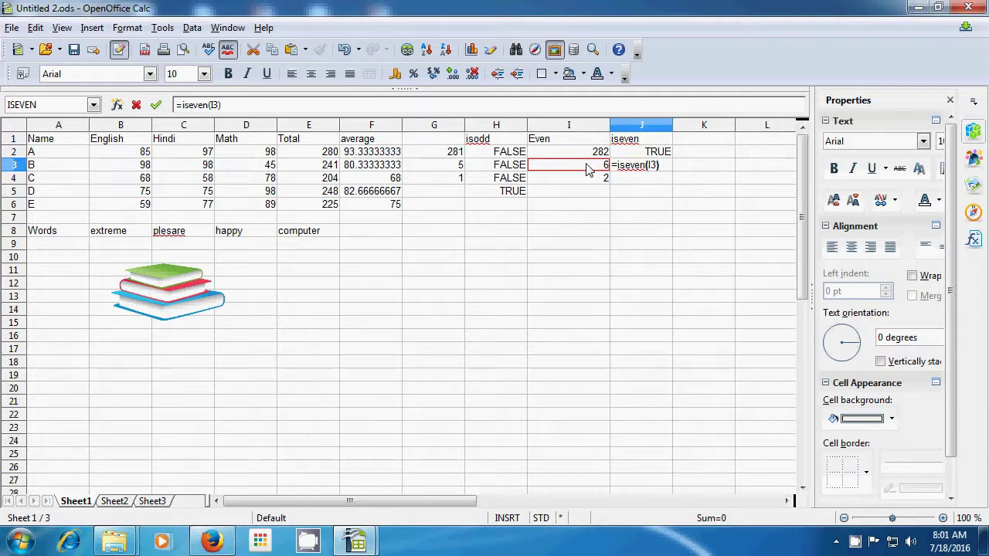
key(Return)
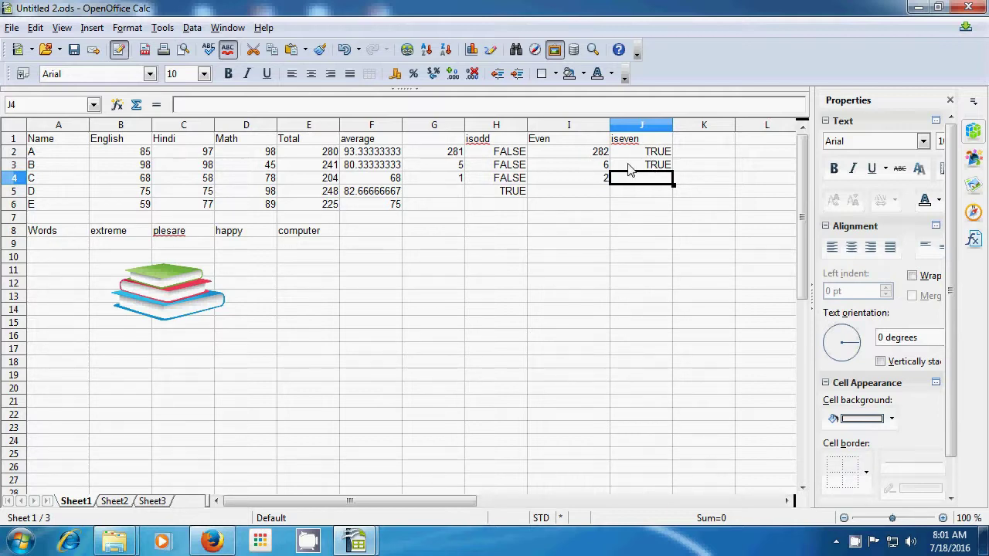
Step: Enter the formula =iseven(G3) in cell J4 to test the value in G3
text(=iseven)
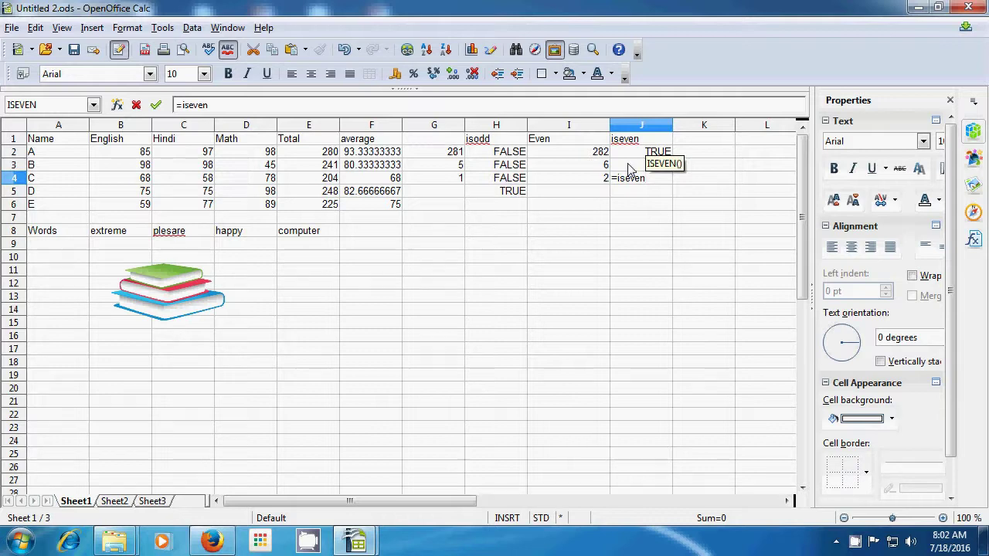
text(()
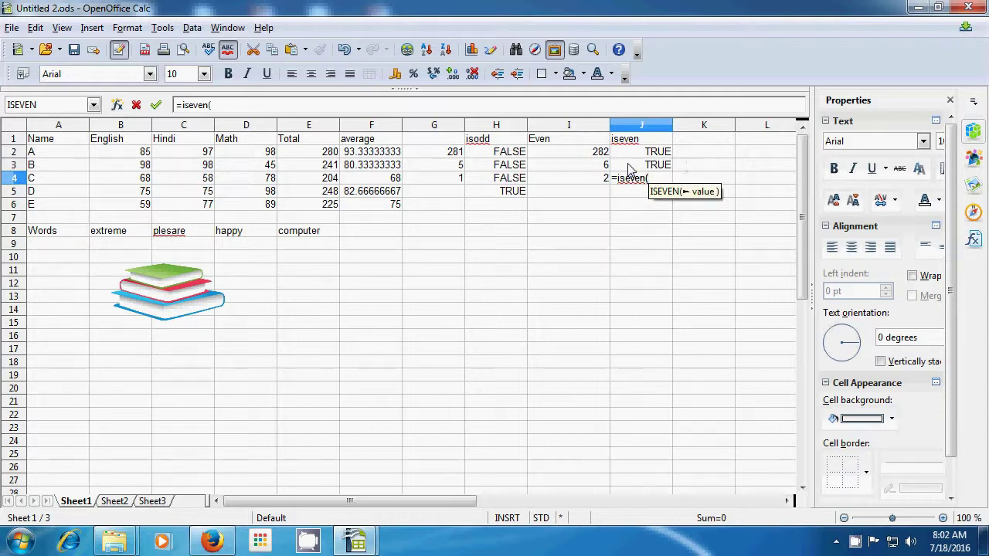
click(456, 165)
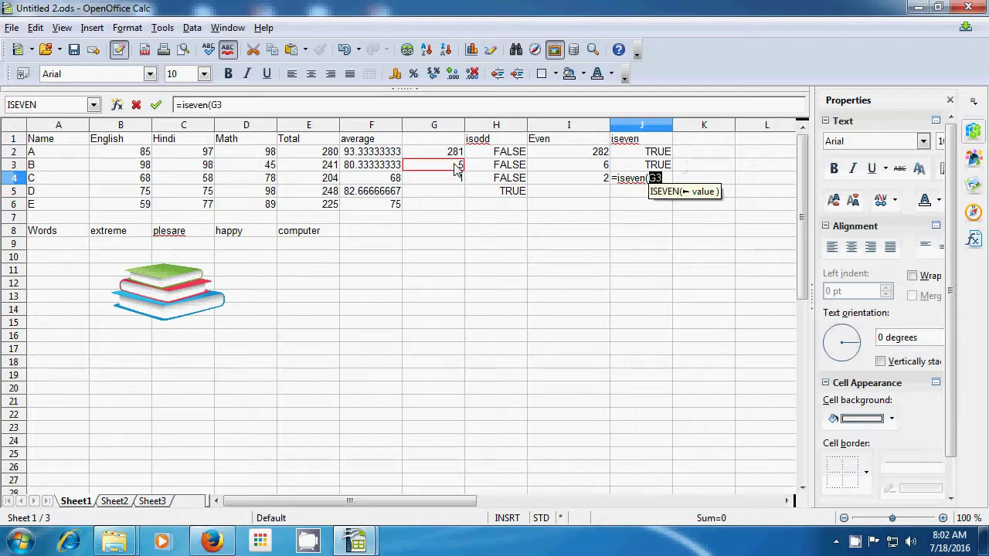
text())
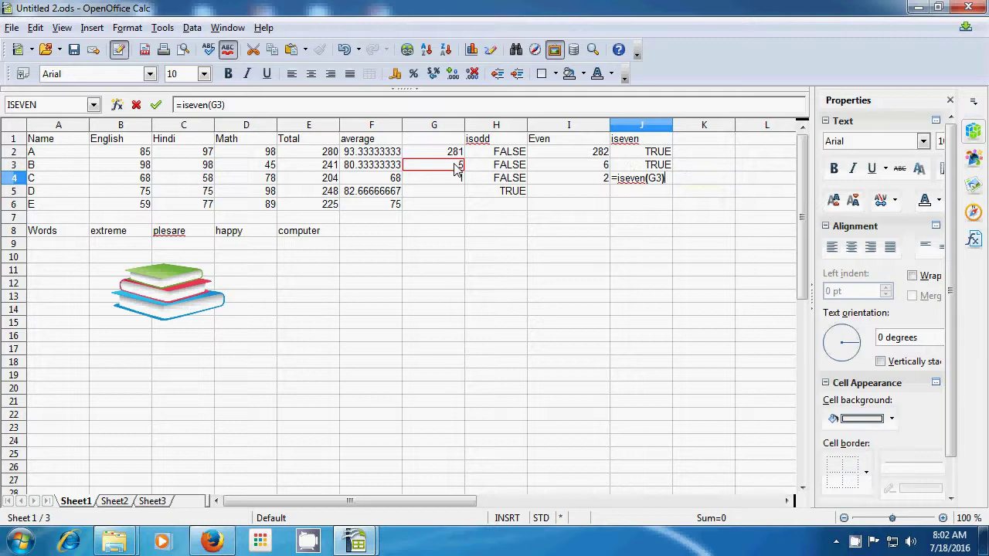
key(Return)
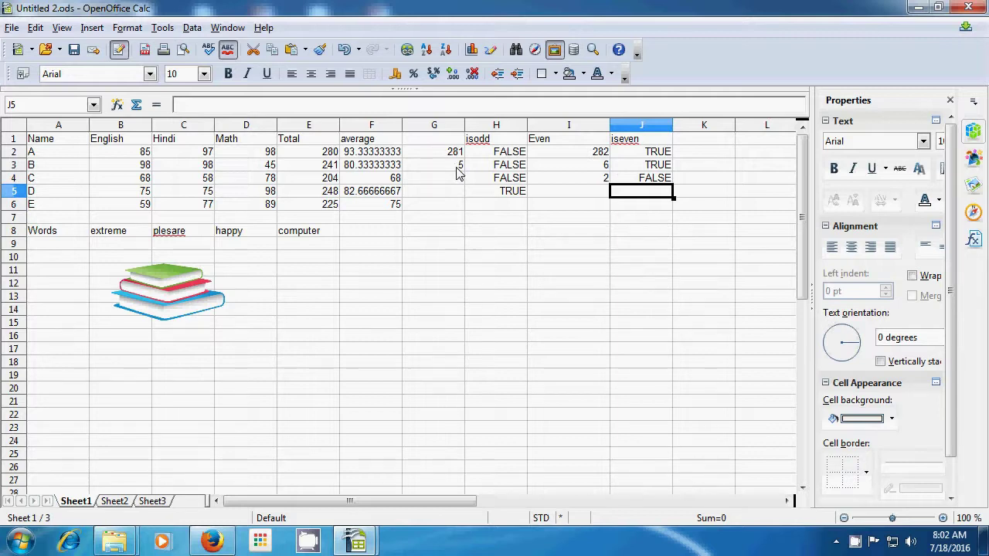
Step: Enter the formula =iseven(G4) in cell J5 to test the value in G4
text(=is)
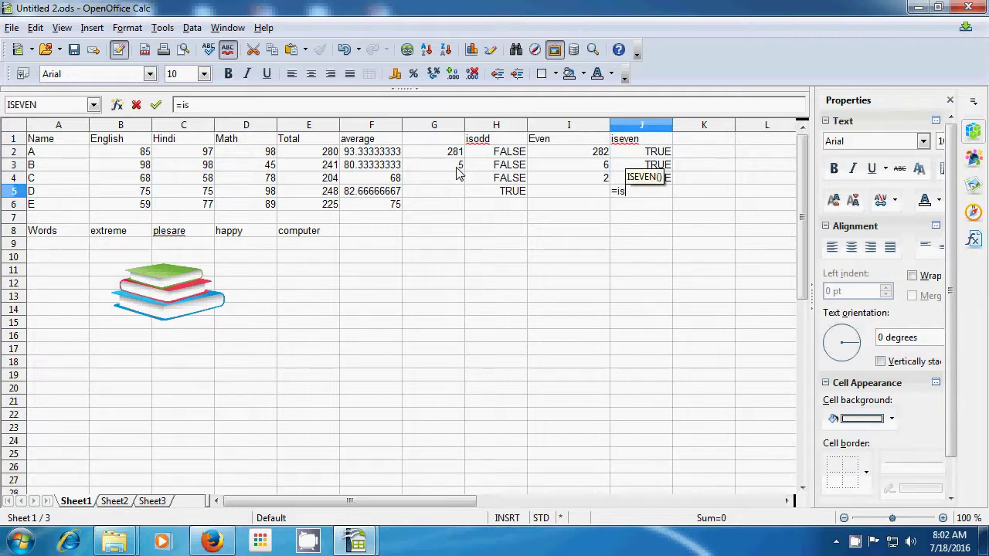
text(eve)
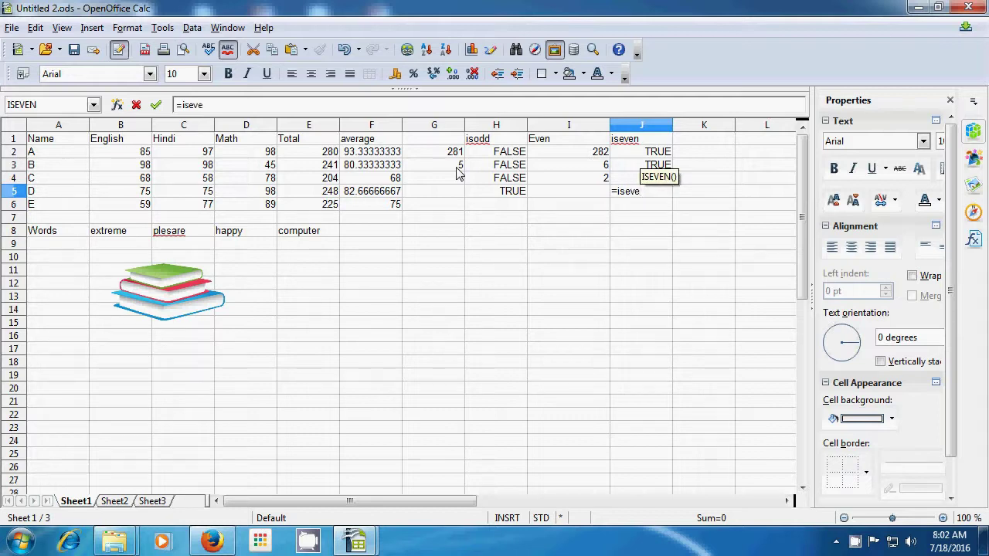
text(n()
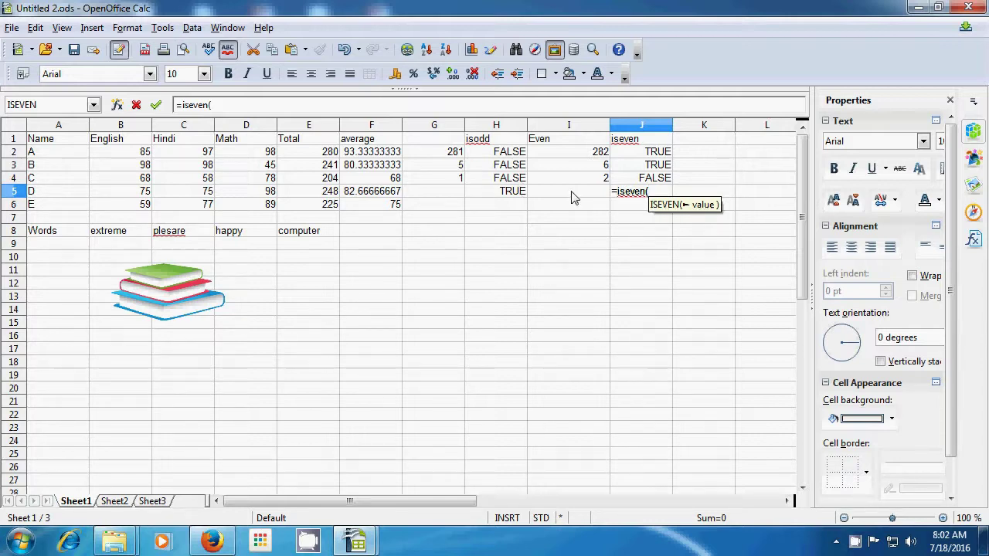
click(454, 180)
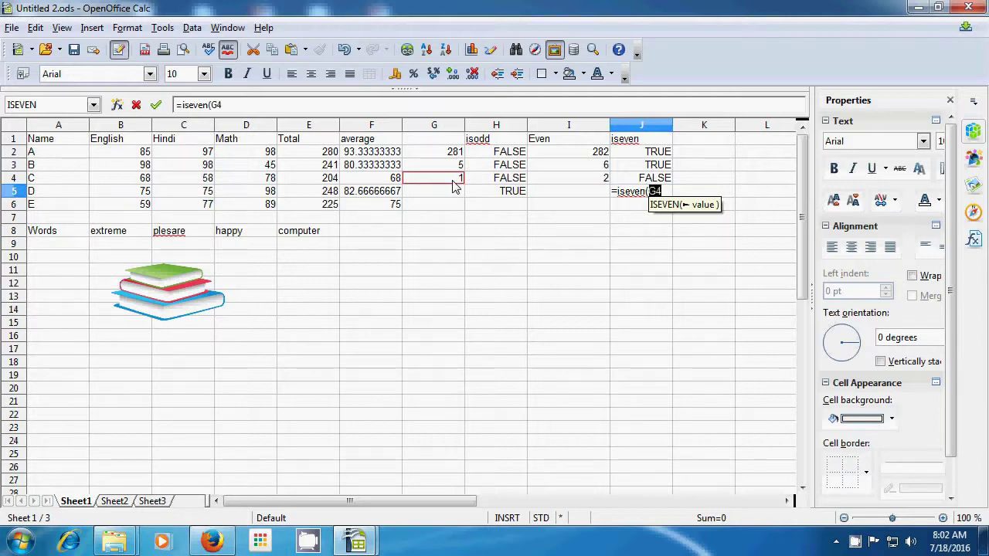
text())
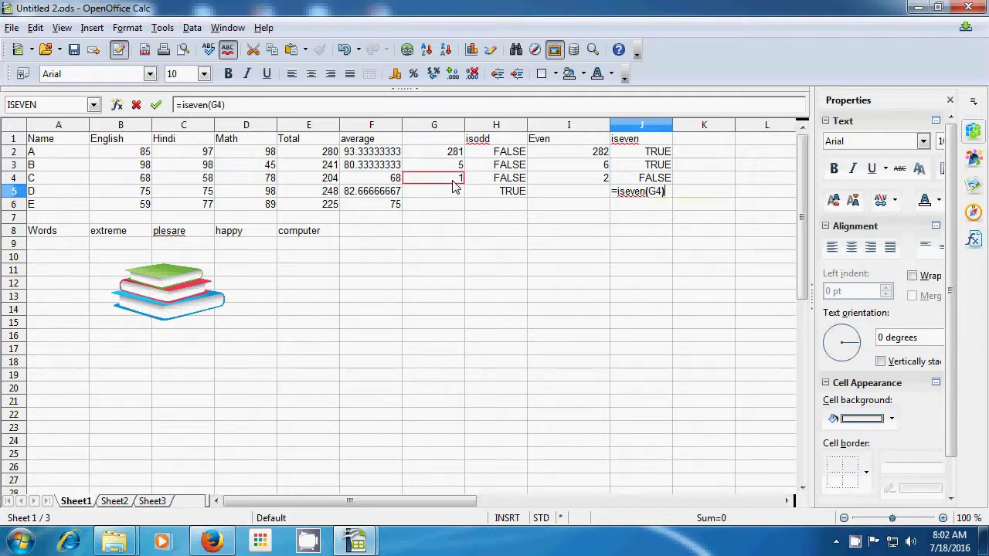
key(Return)
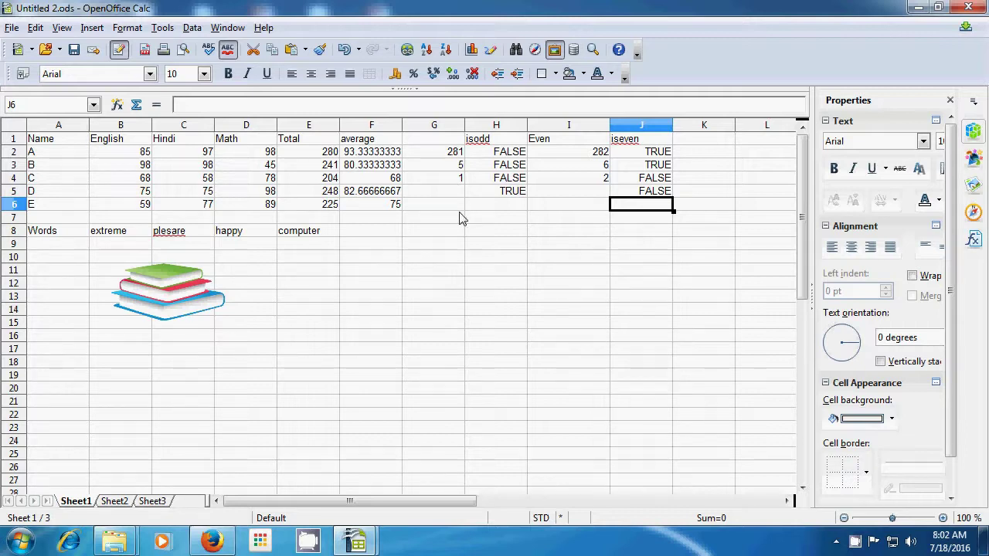
click(485, 271)
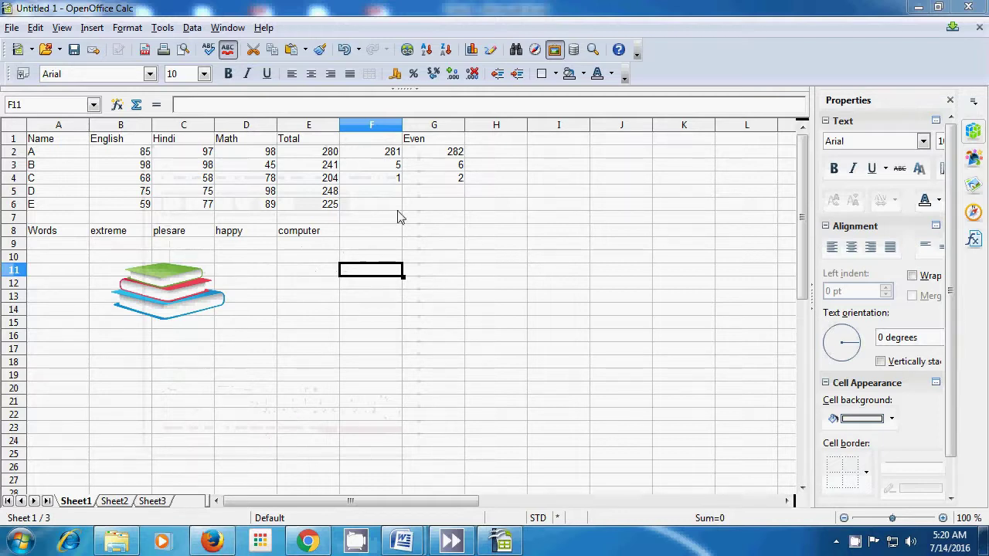
Step: Enter the column heading Fact in cell H1
click(495, 142)
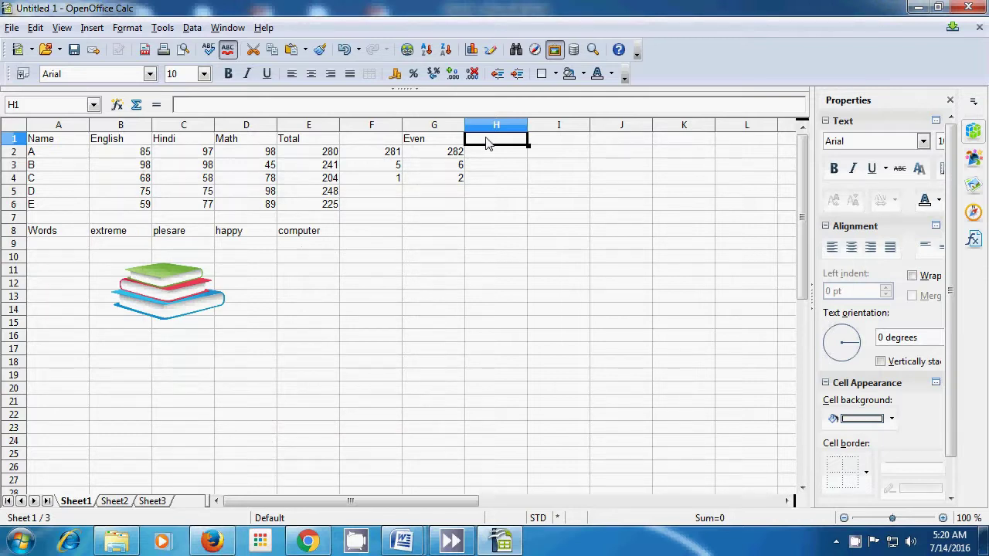
text(Fax)
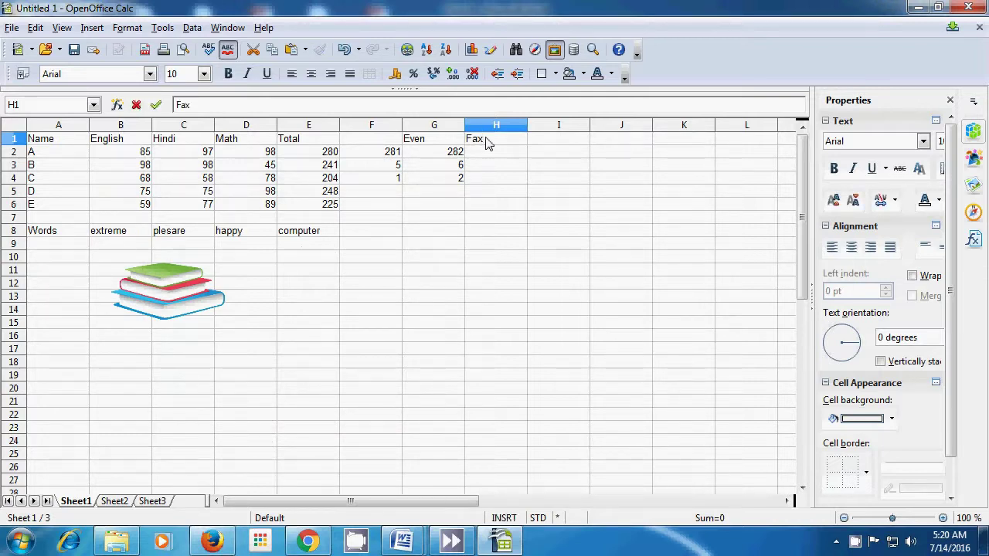
key(BackSpace)
text(ct)
Step: Enter the formula =fact(1) in cell H2 to calculate the factorial of 1
click(488, 158)
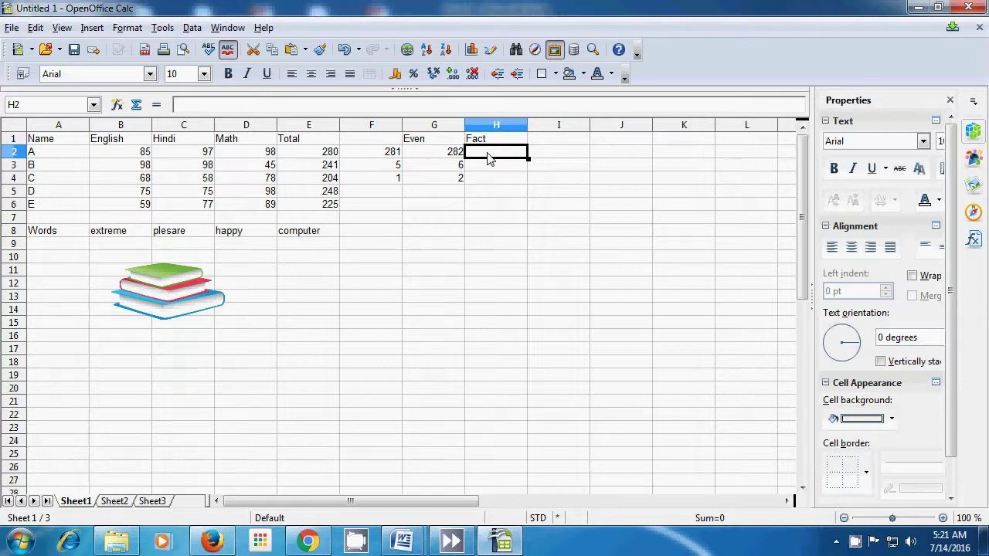
text(=)
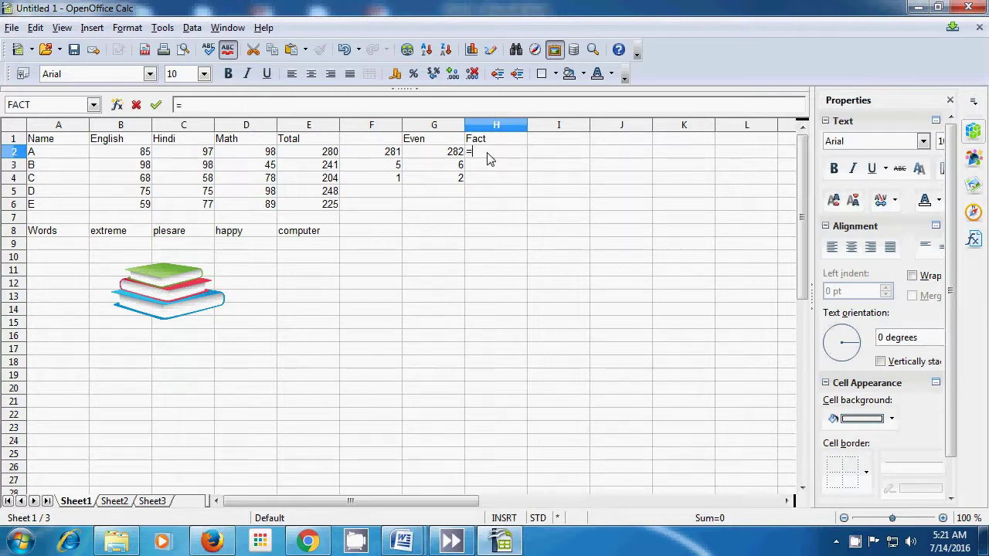
text(fact)
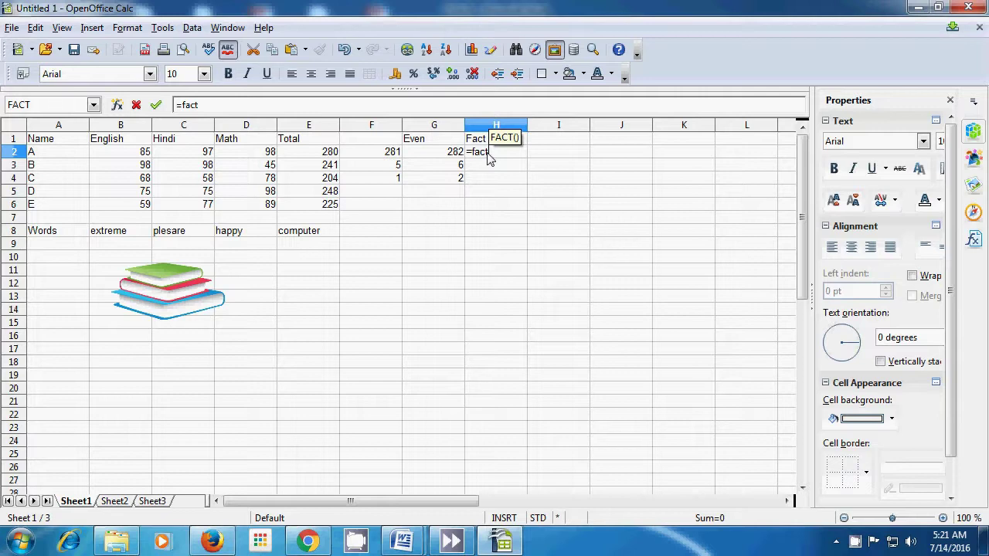
text((1)
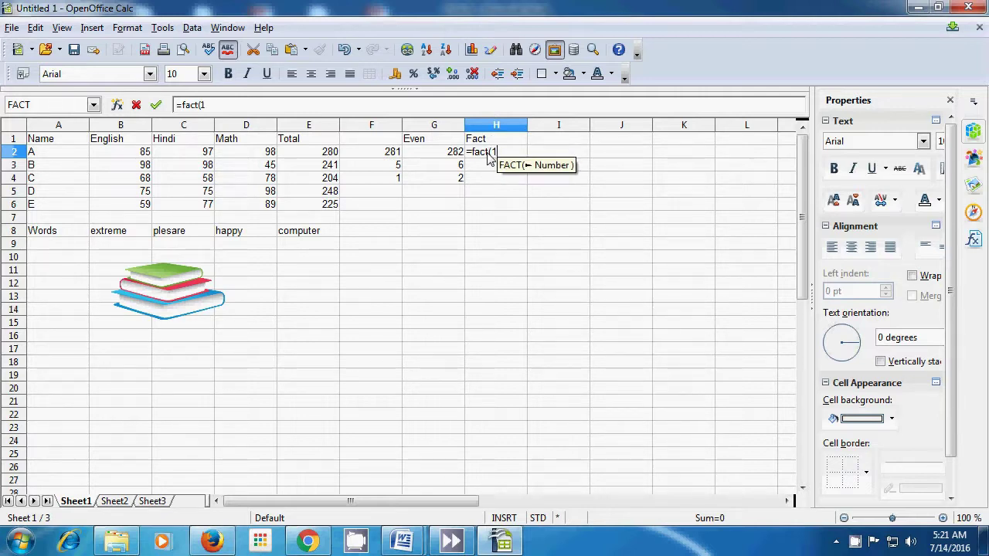
text())
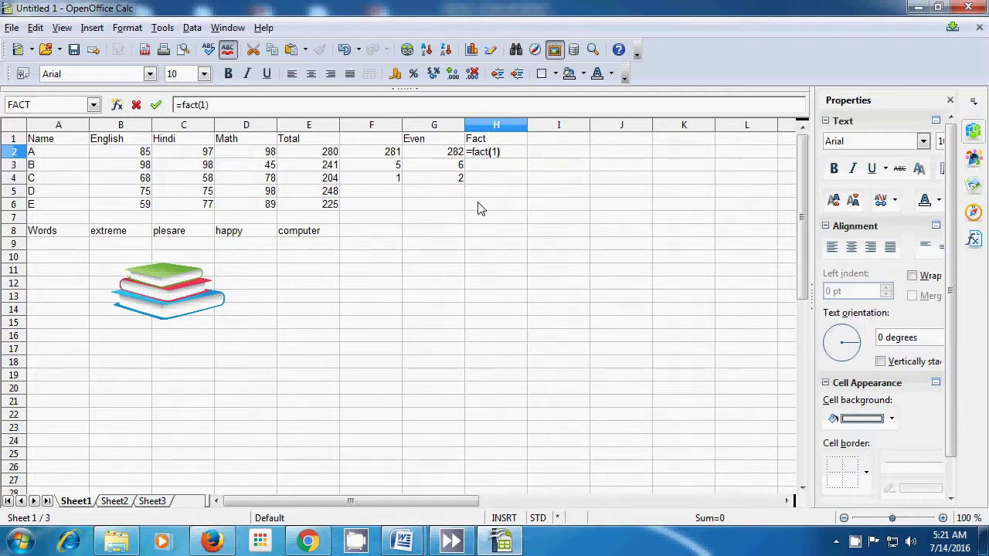
key(Return)
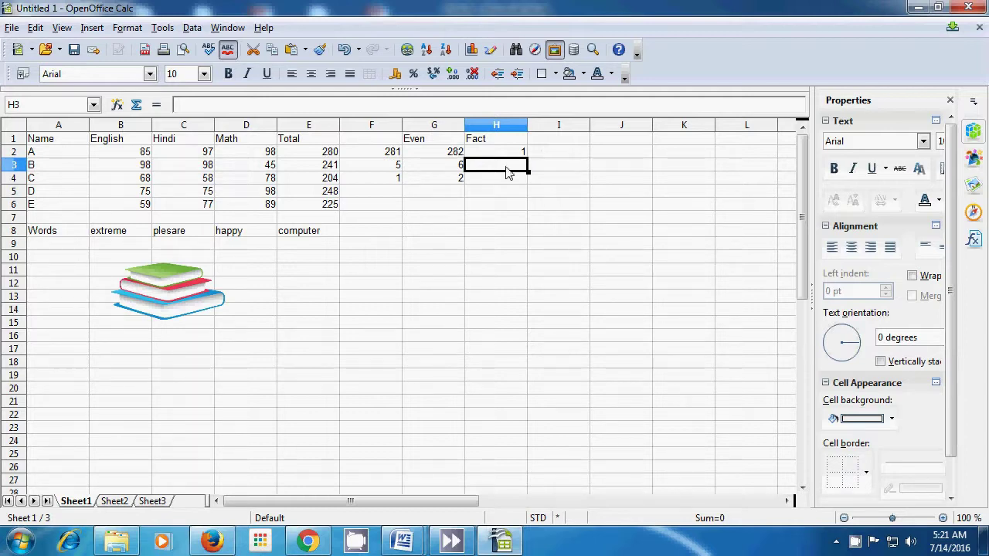
Step: Enter the formula =fact(2) in cell H3 and write its expansion 2*1 beside it in cell I3
text(=)
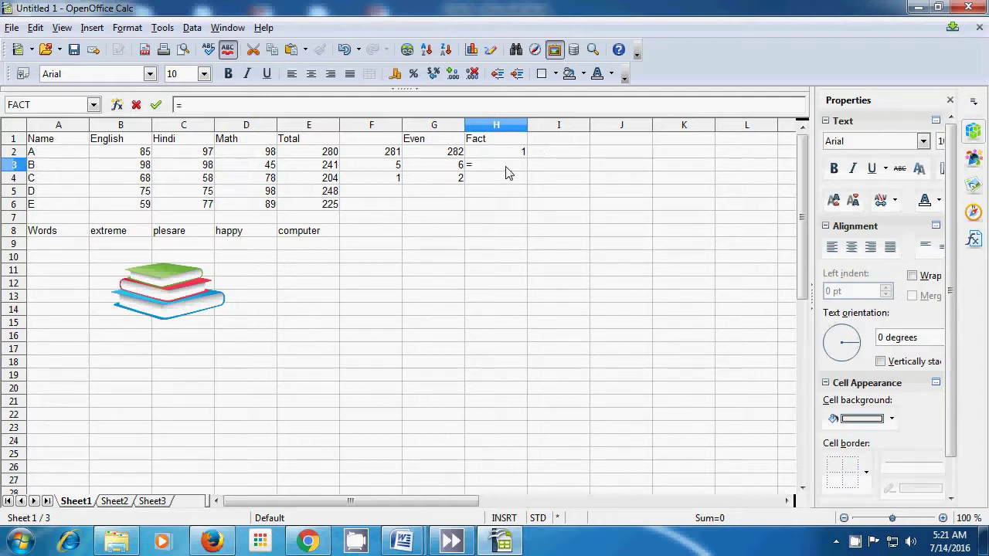
text(fa)
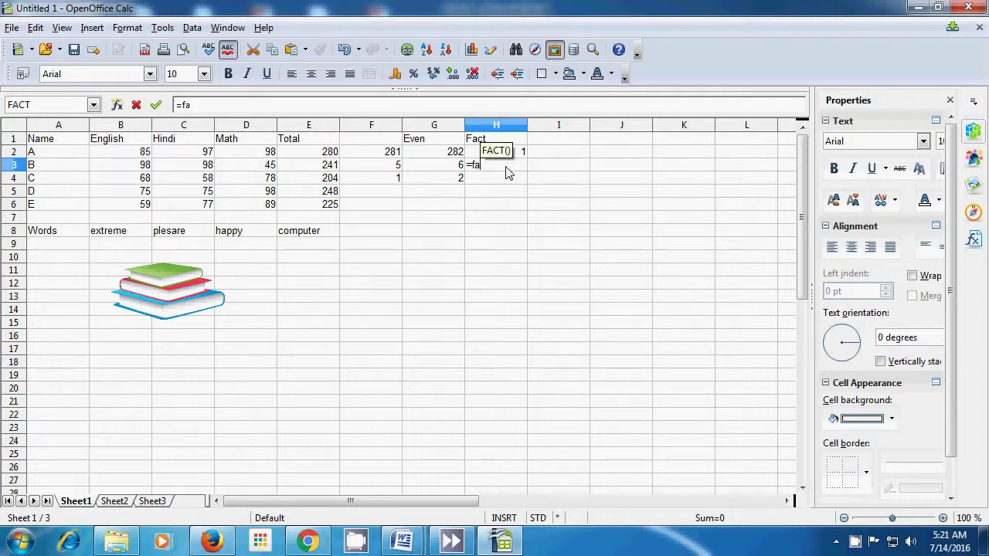
text(ct)
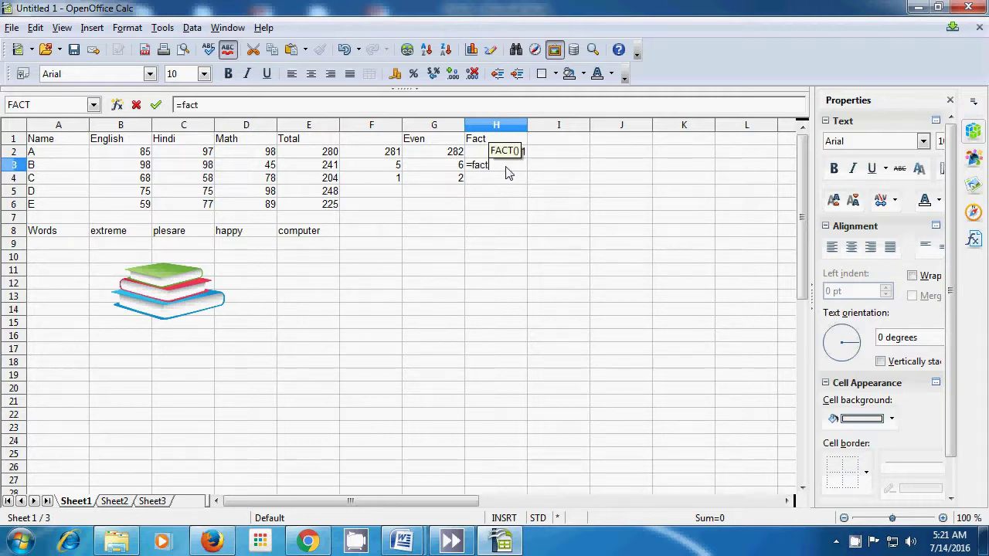
text(()
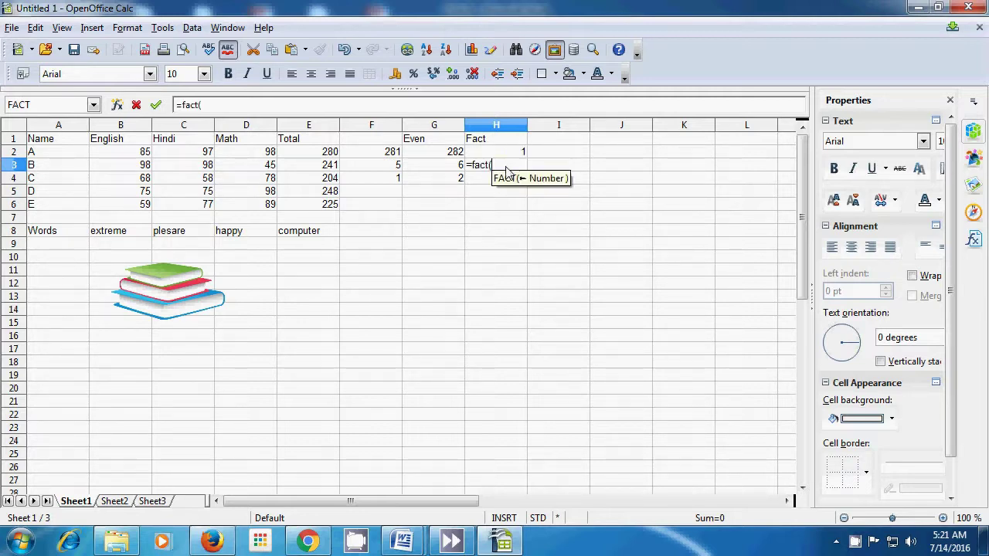
text(2)
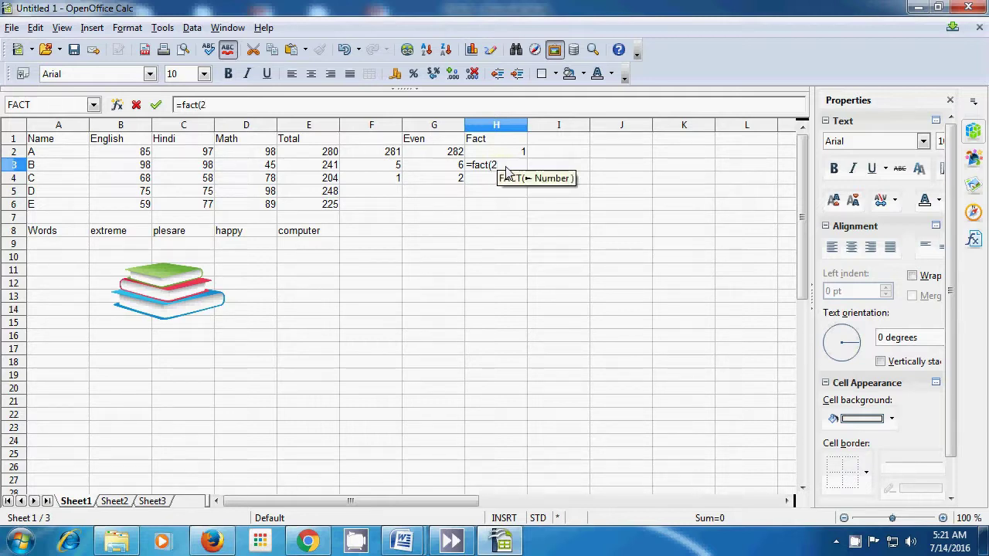
text())
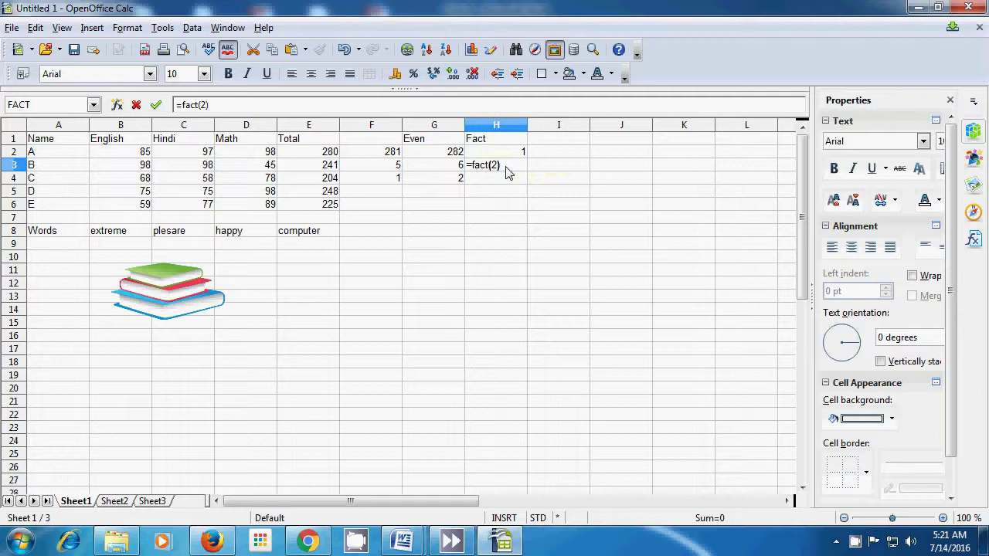
key(Return)
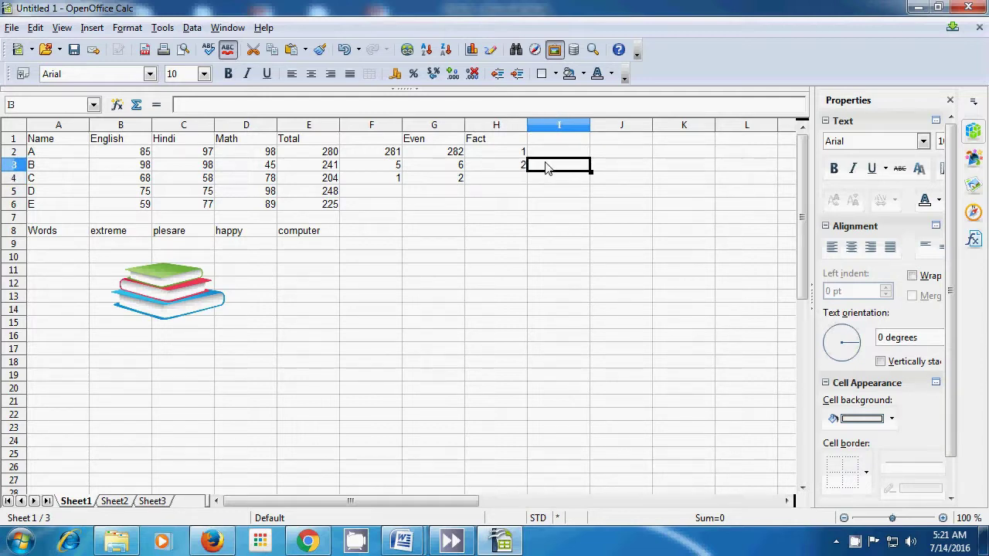
text(2)
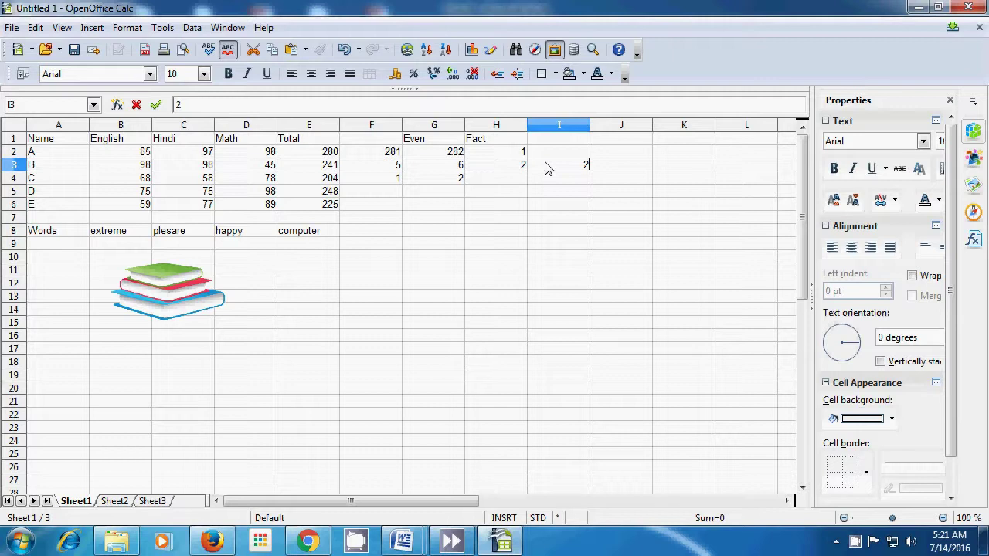
text(*1)
Step: Enter the formula =fact(3) in cell H4 to calculate the factorial of 3
click(518, 184)
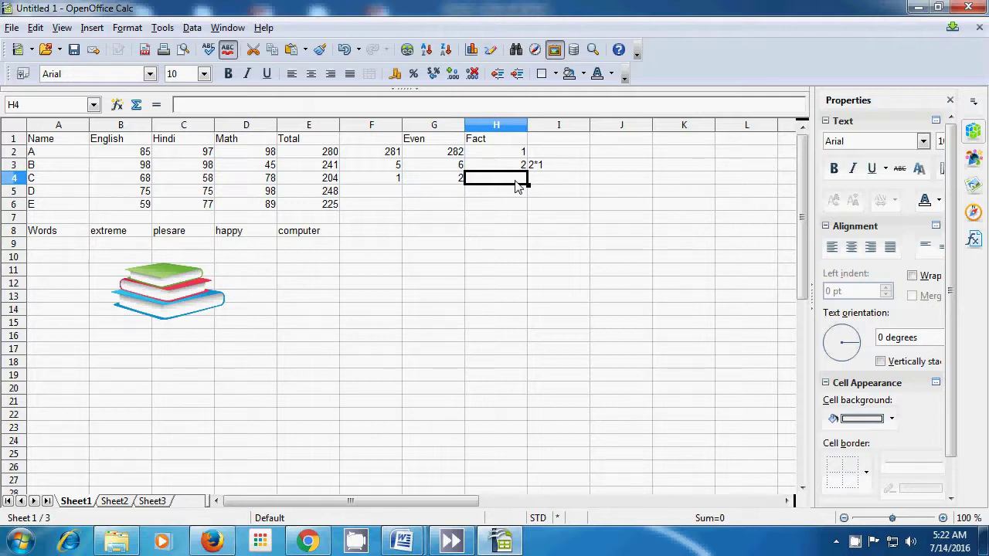
text(=)
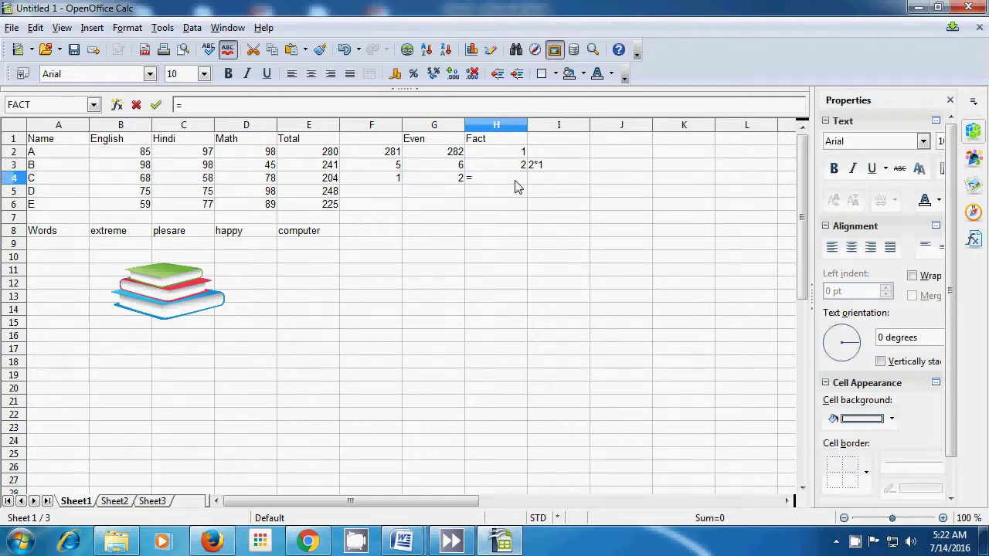
text(fact)
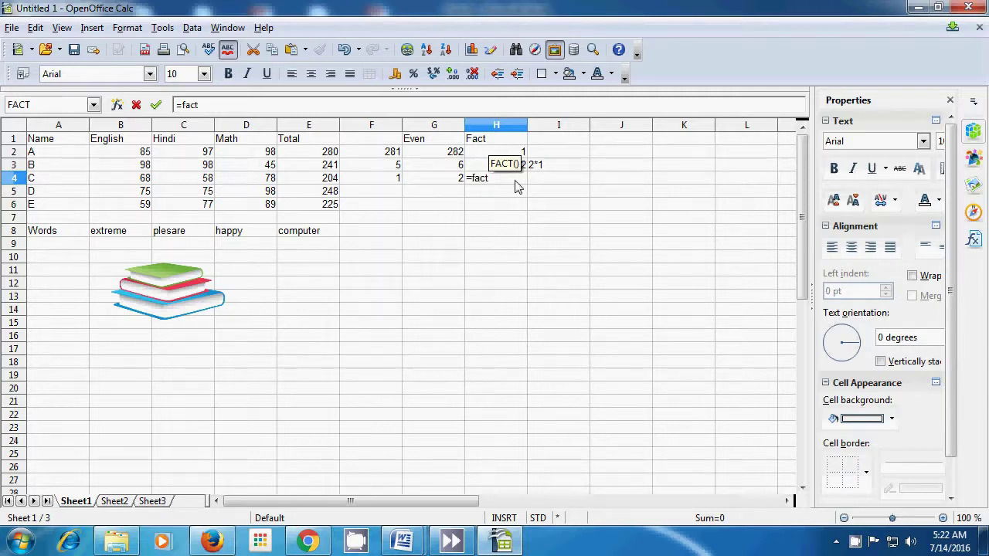
text(()
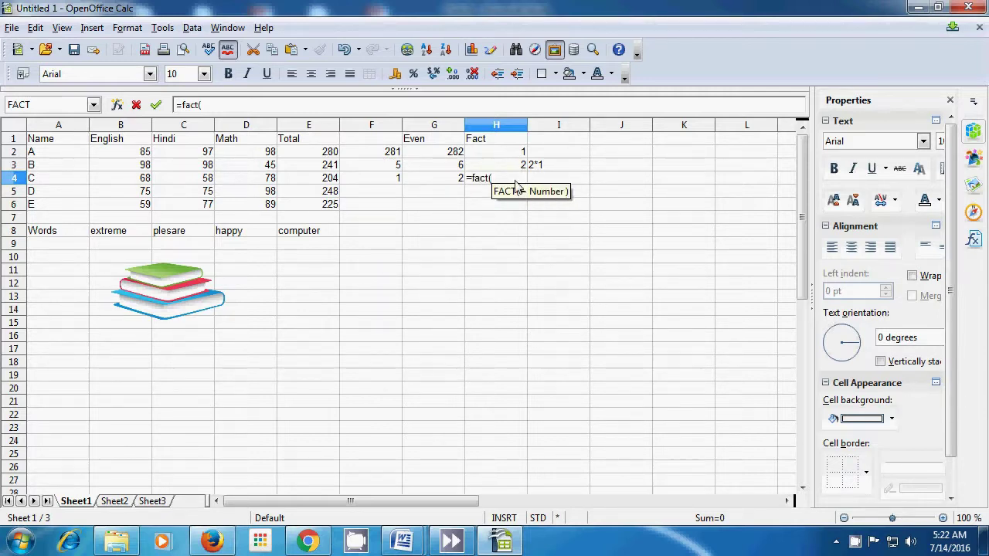
text(3)
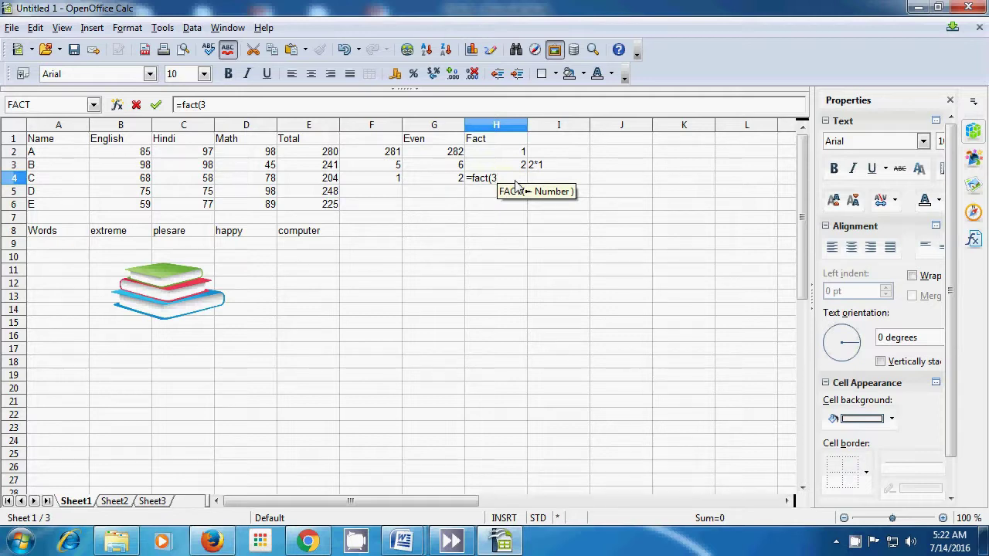
text())
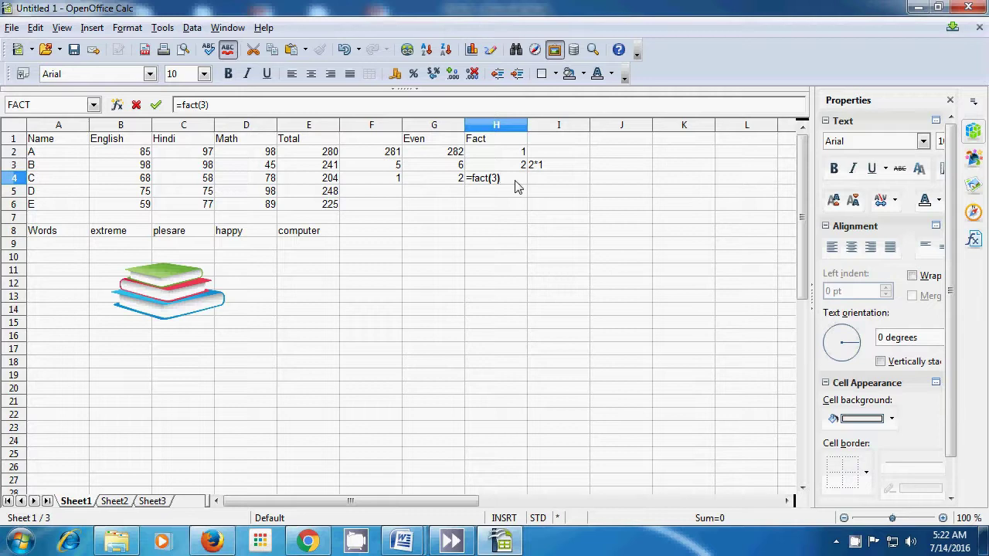
key(Return)
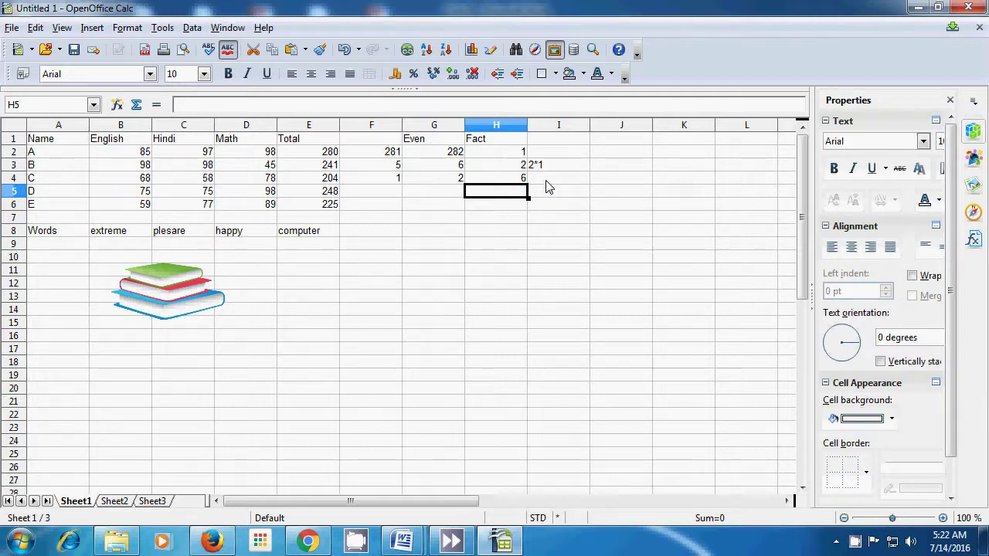
Step: Write the expansion 3*2*1 in cell I4 beside the factorial of 3
click(546, 181)
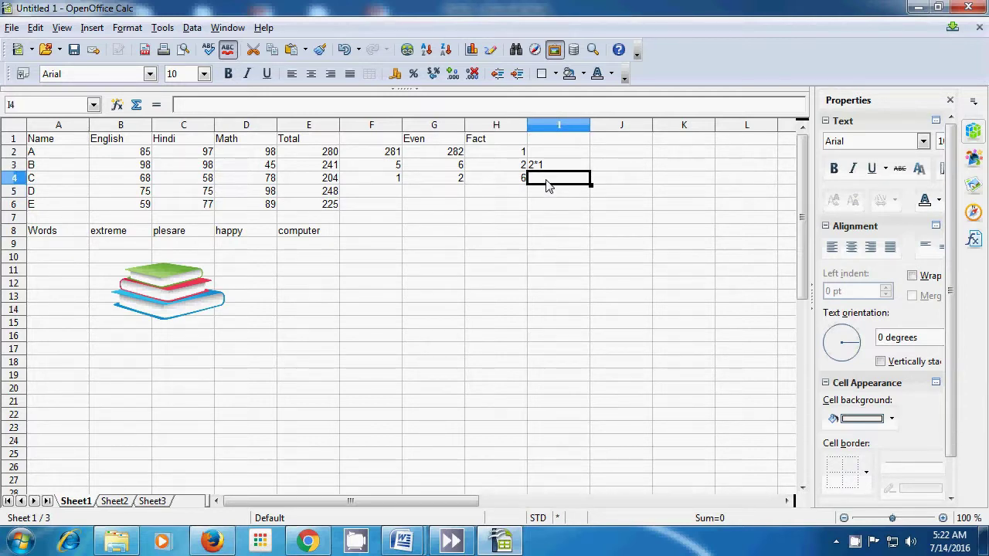
text(3)
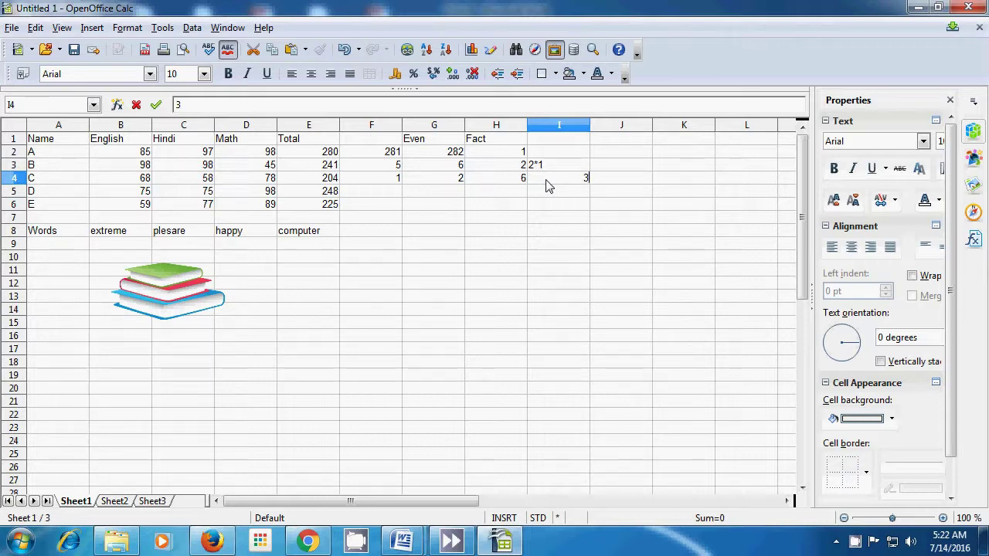
text(*2*1)
key(Return)
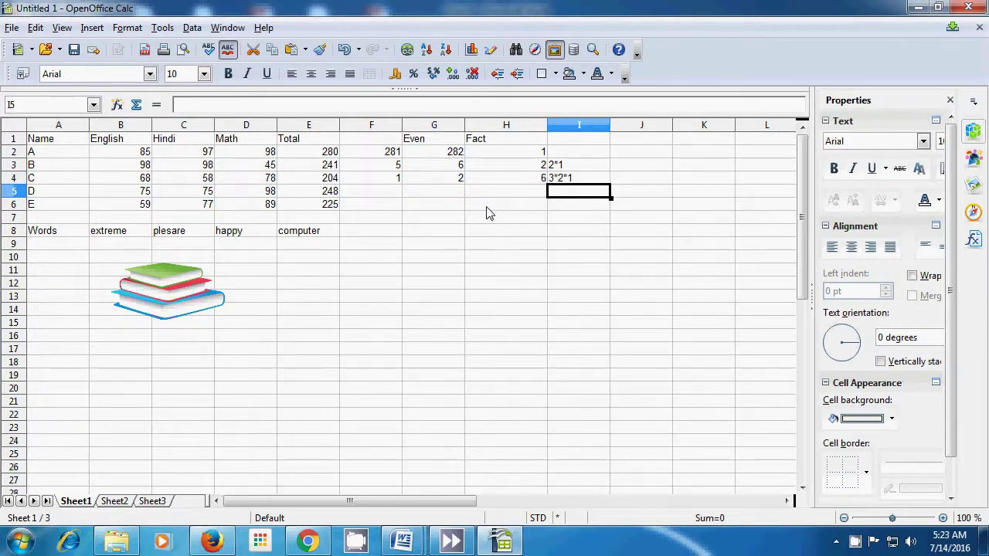
Step: Enter the formula =fact(4) in cell H6 to calculate the factorial of 4, and select the adjacent cell I6
click(487, 207)
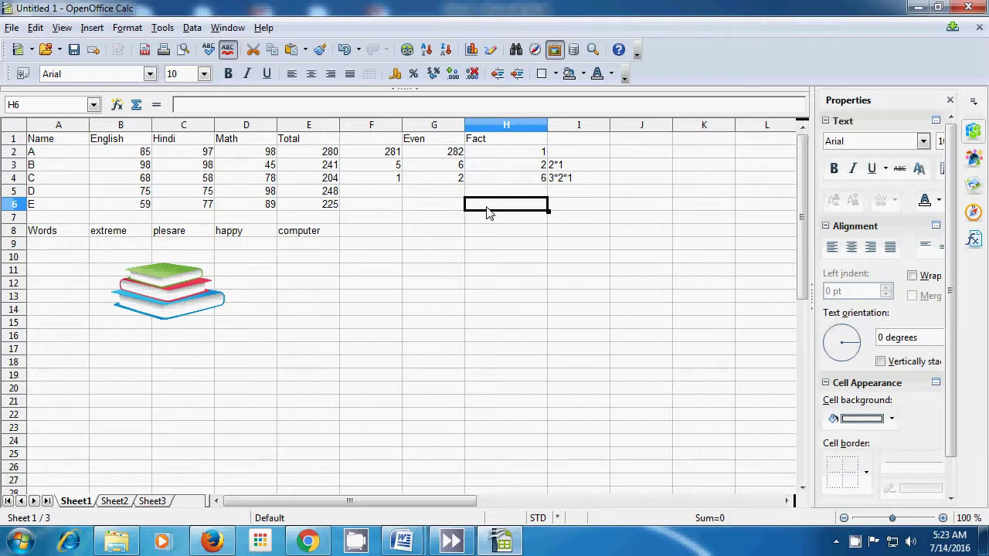
text(=)
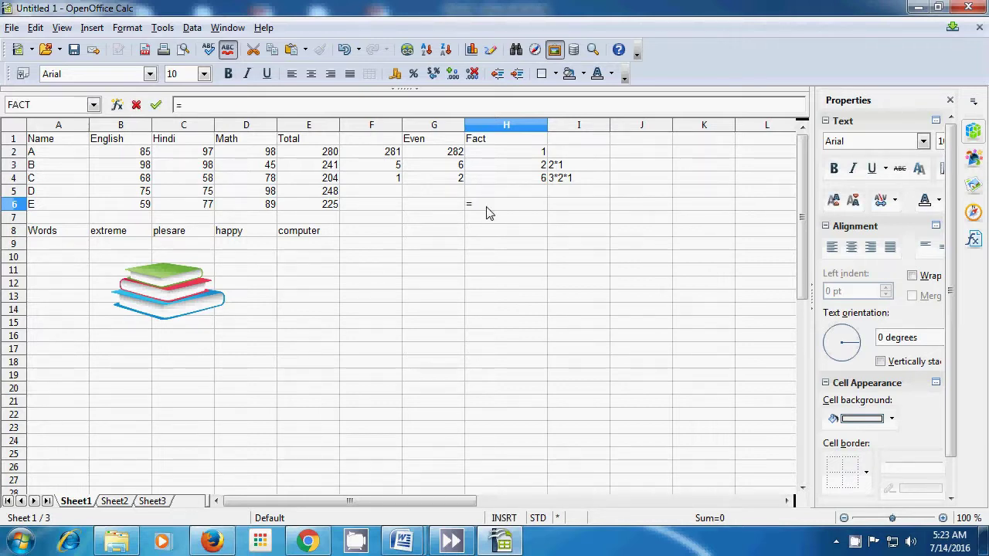
text(fac)
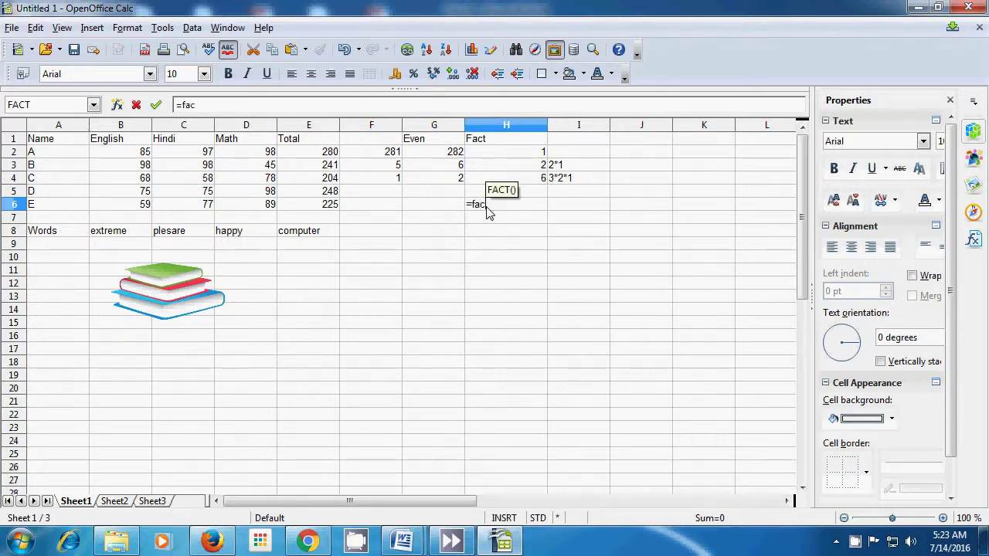
text(t()
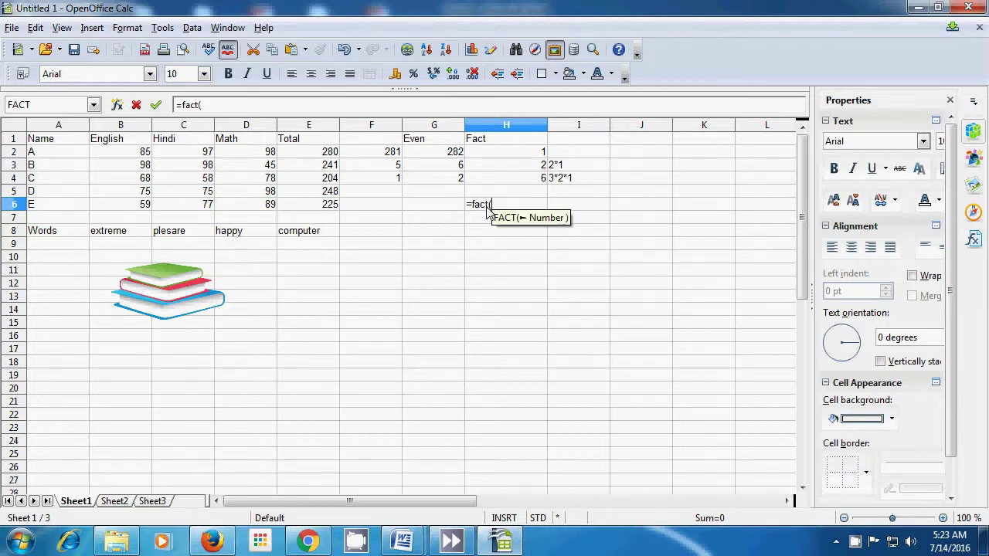
text(4)
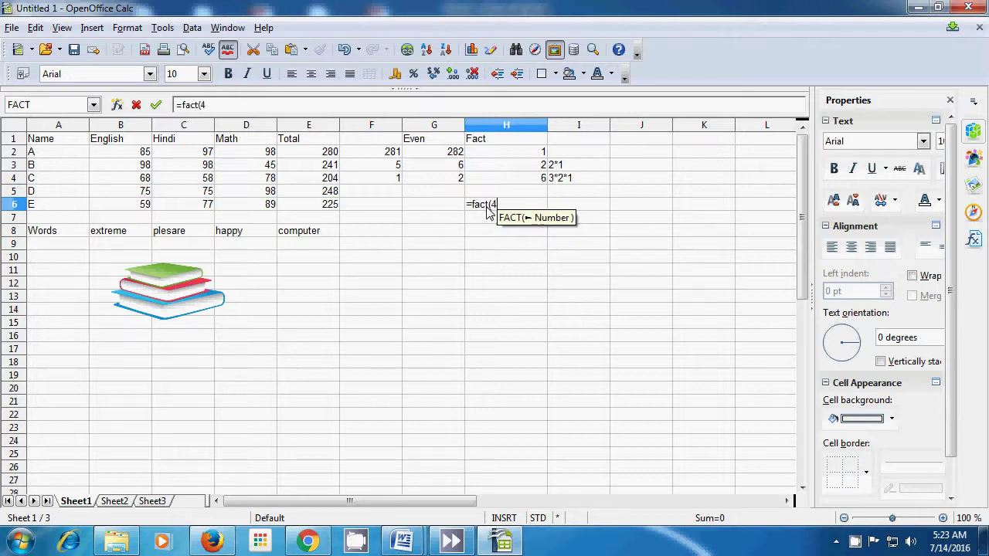
text())
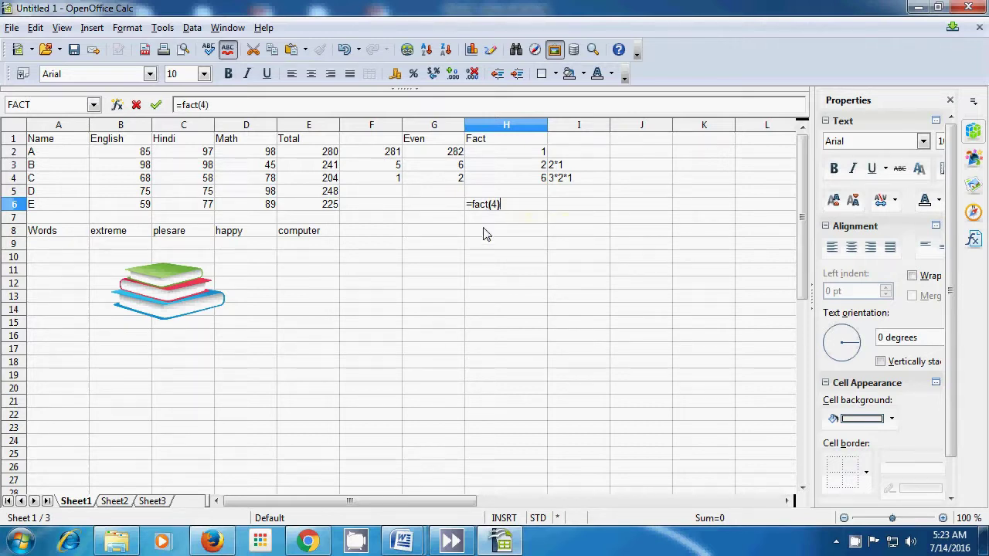
key(Return)
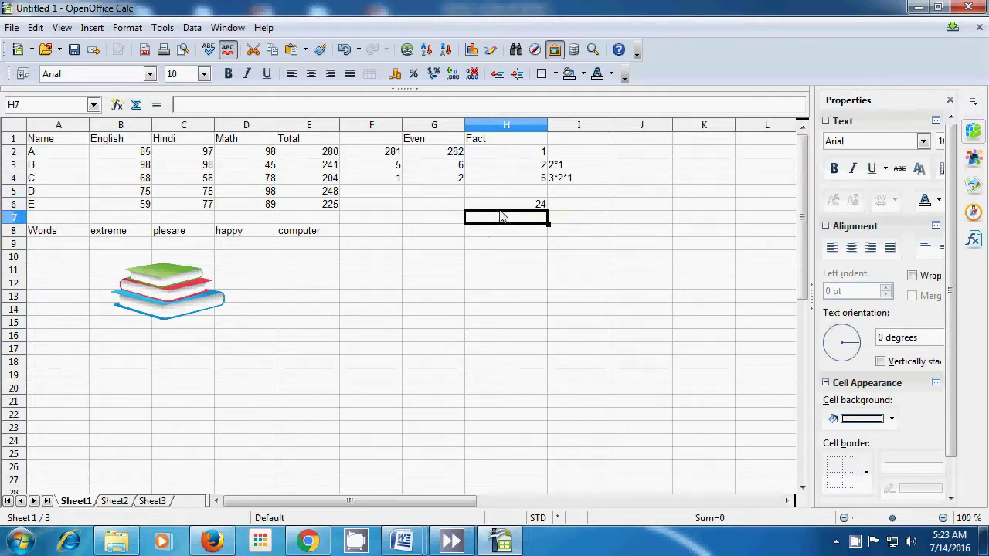
click(535, 205)
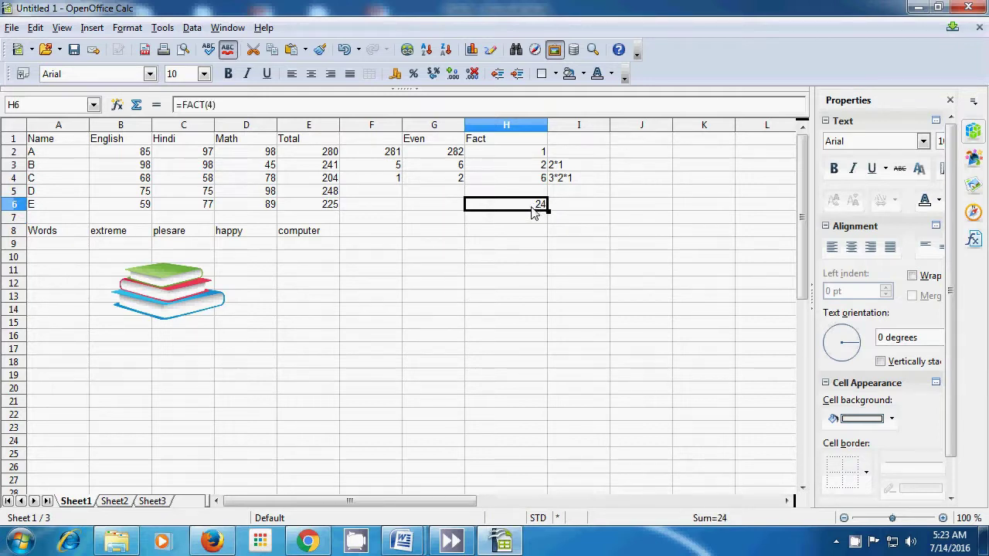
click(566, 209)
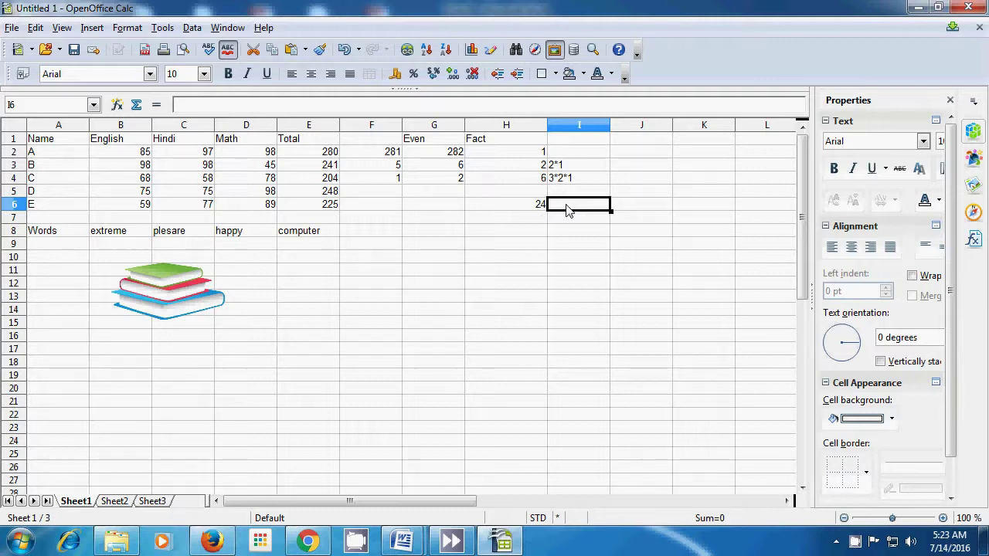
Step: Write the expansion 4*3*2*1 in cell I6 beside the factorial of 4
text(4)
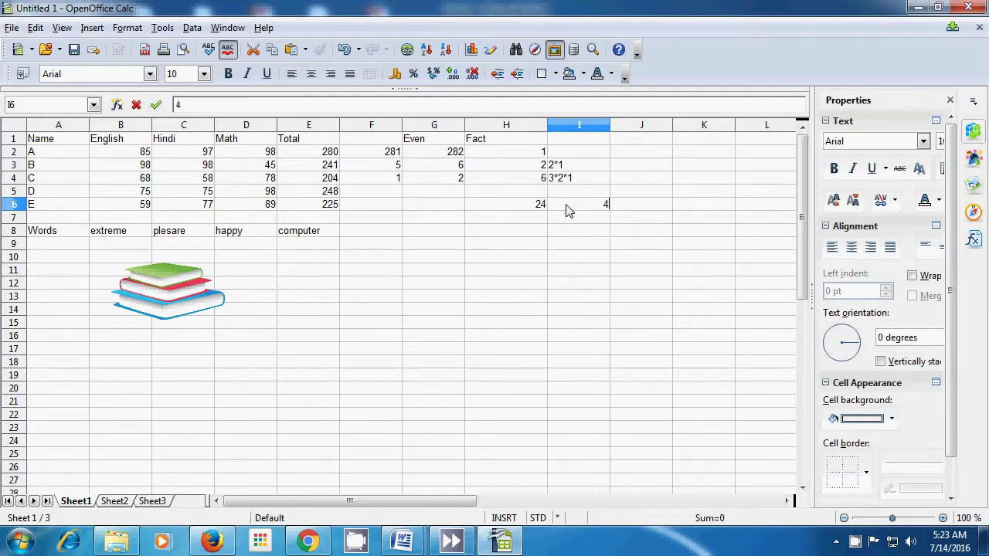
text(*3*2*1)
key(Return)
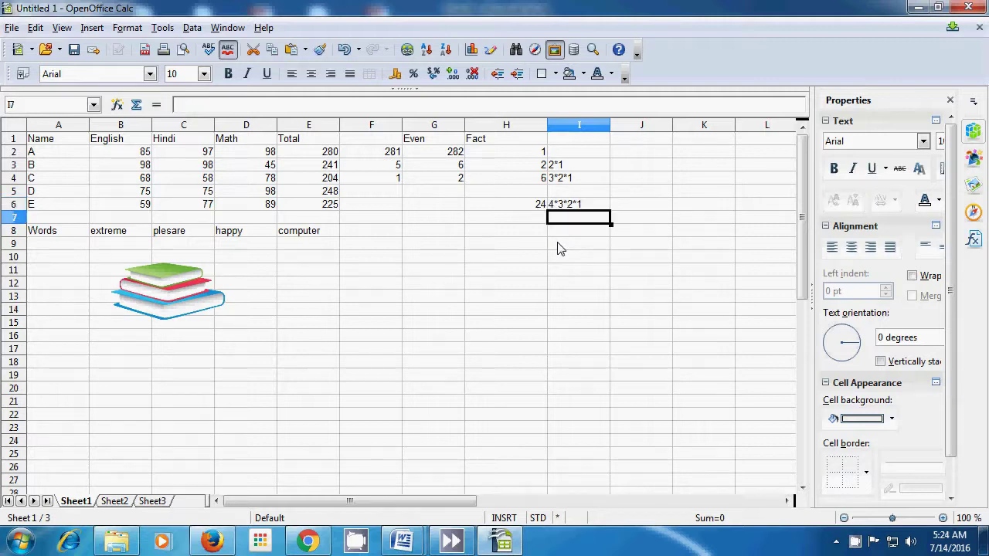
Step: Enter the formula =fact(5) in cell H7 to calculate the factorial of 5
click(500, 222)
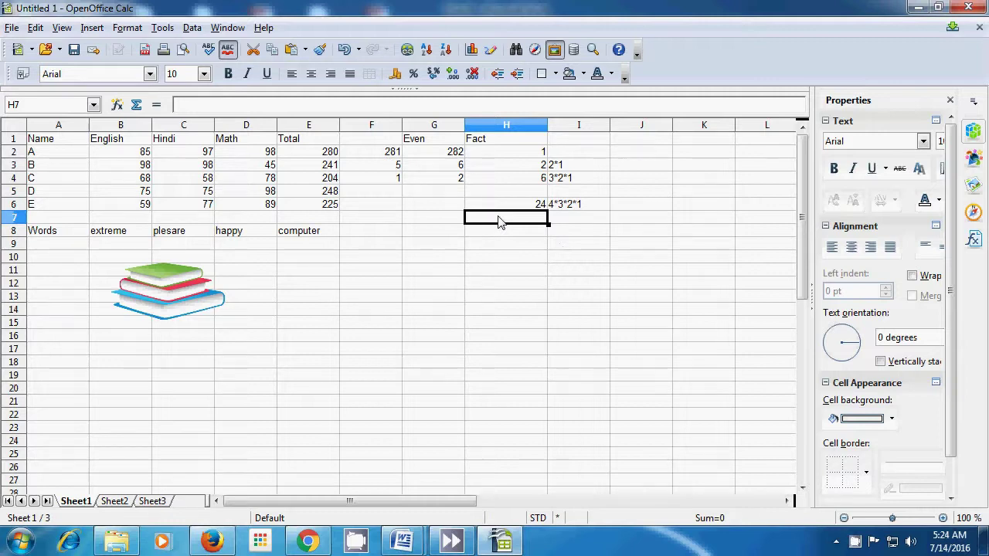
double_click(500, 222)
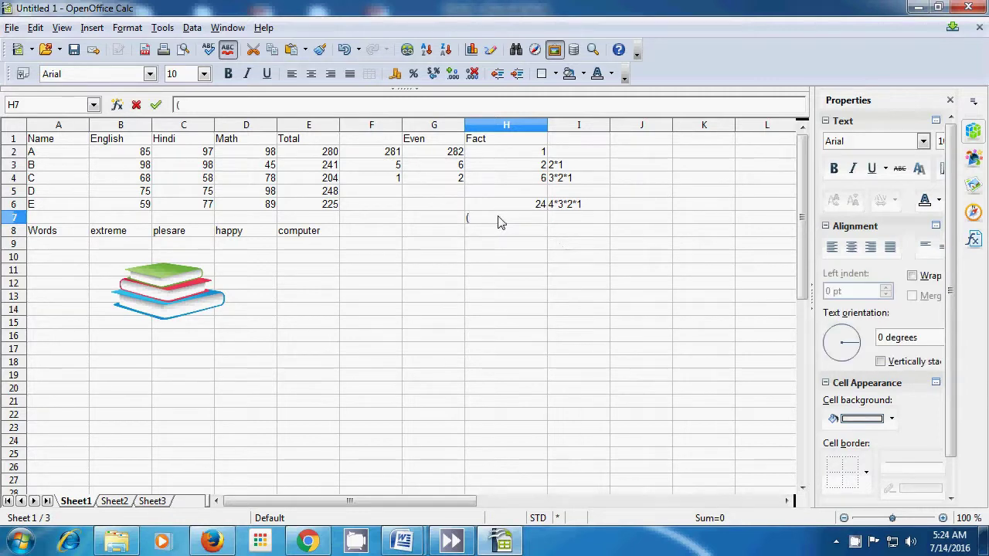
text(=)
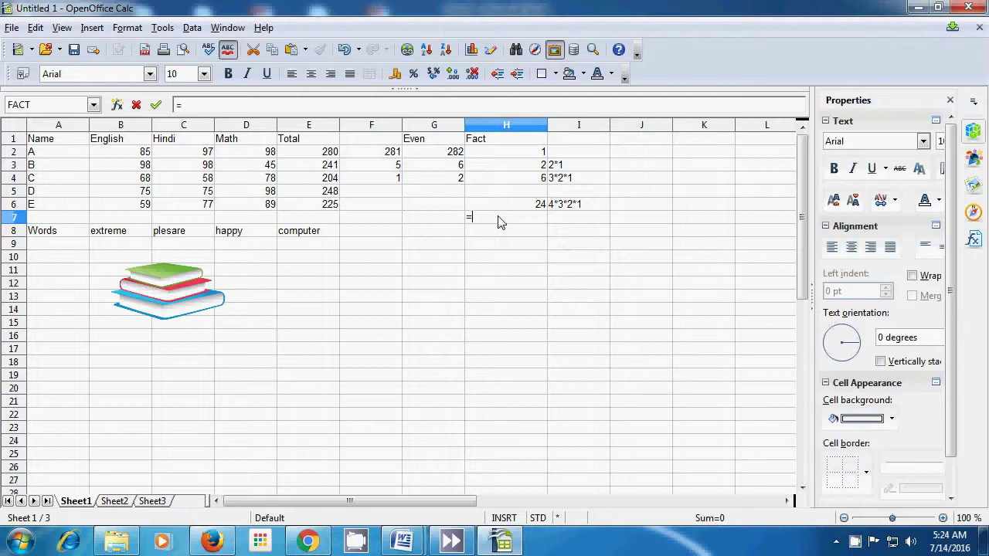
text(fact)
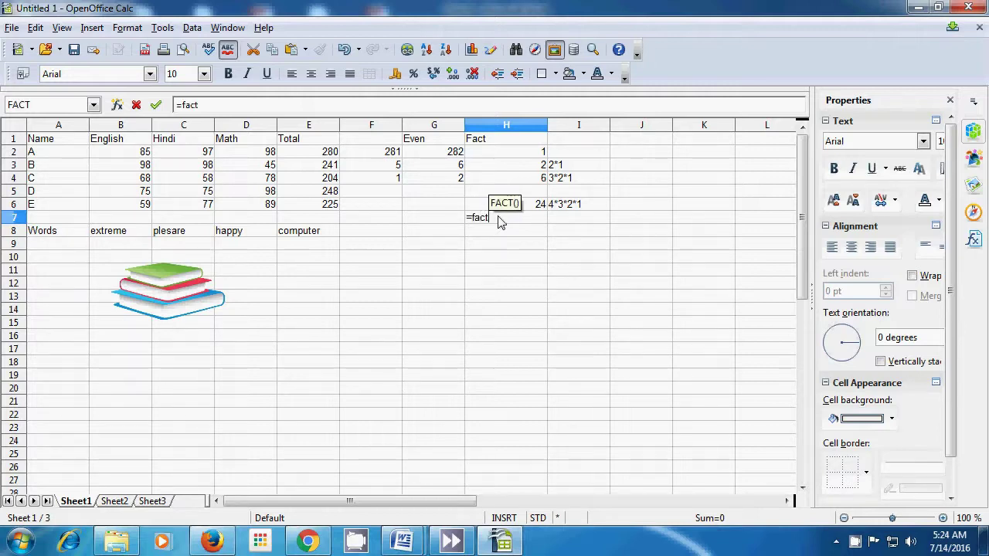
text(()
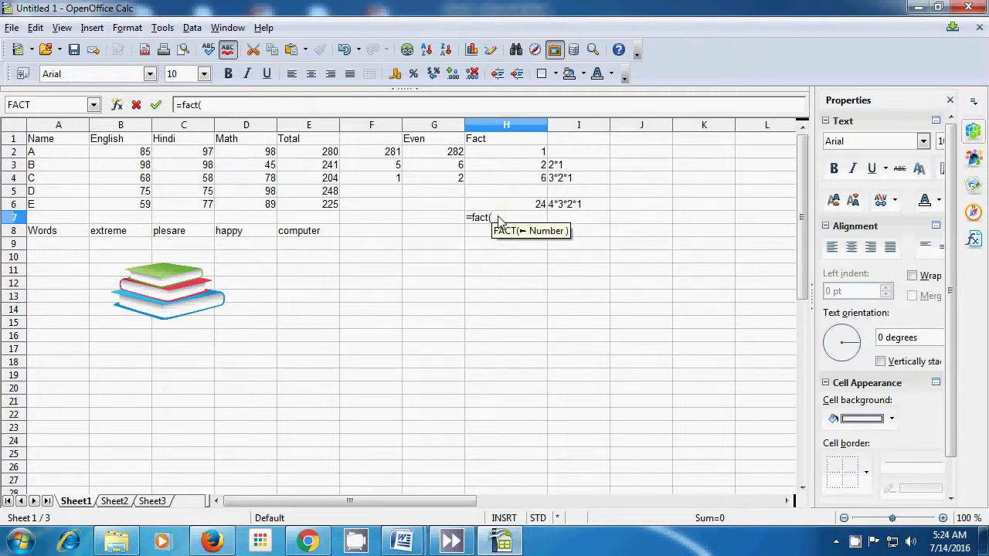
text(5)
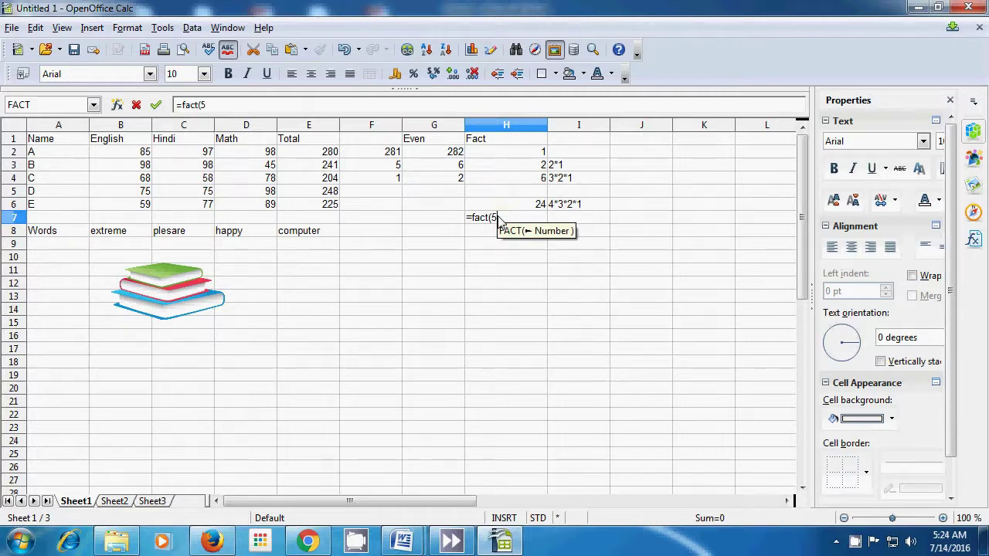
text())
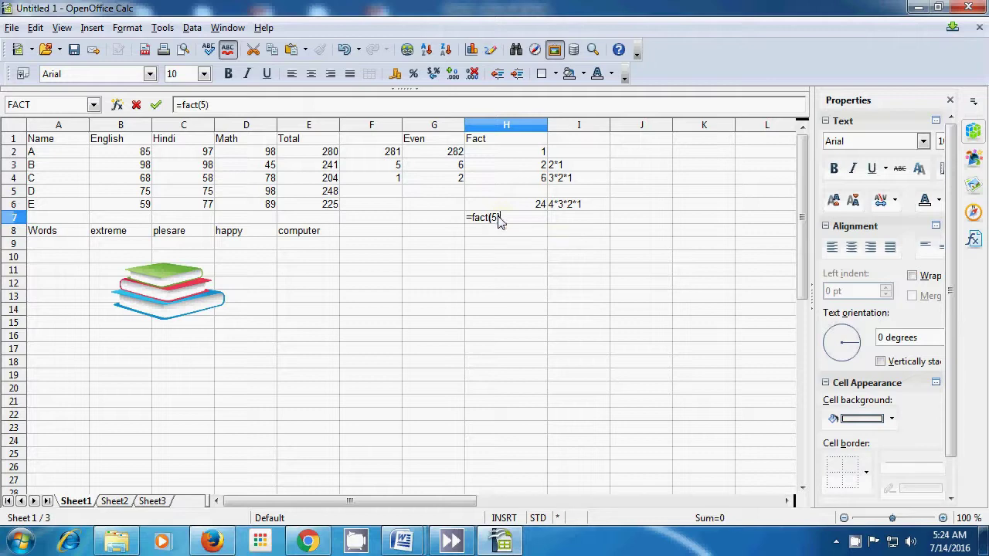
key(Return)
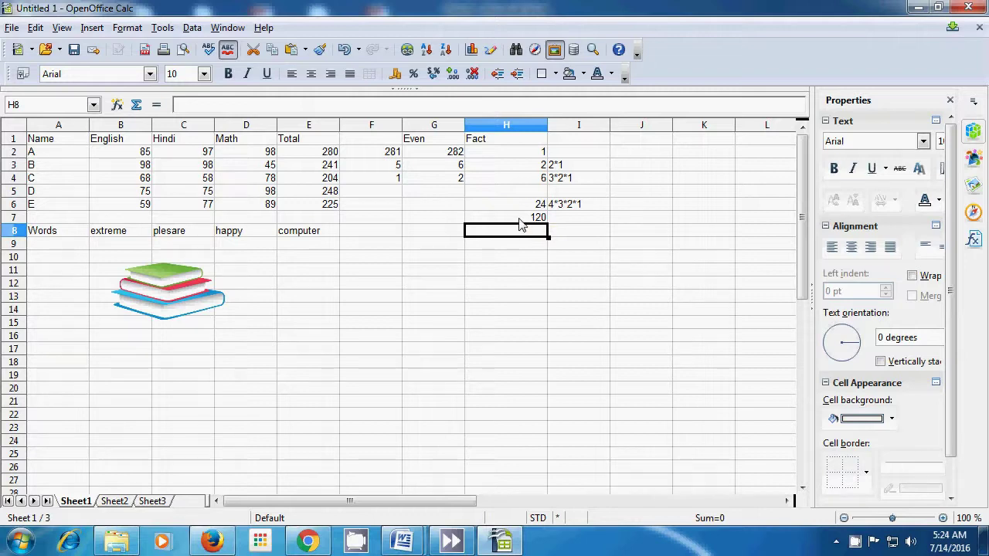
Step: Write the expansion 5*4*3*2*1 in cell I7 beside the factorial of 5
click(567, 219)
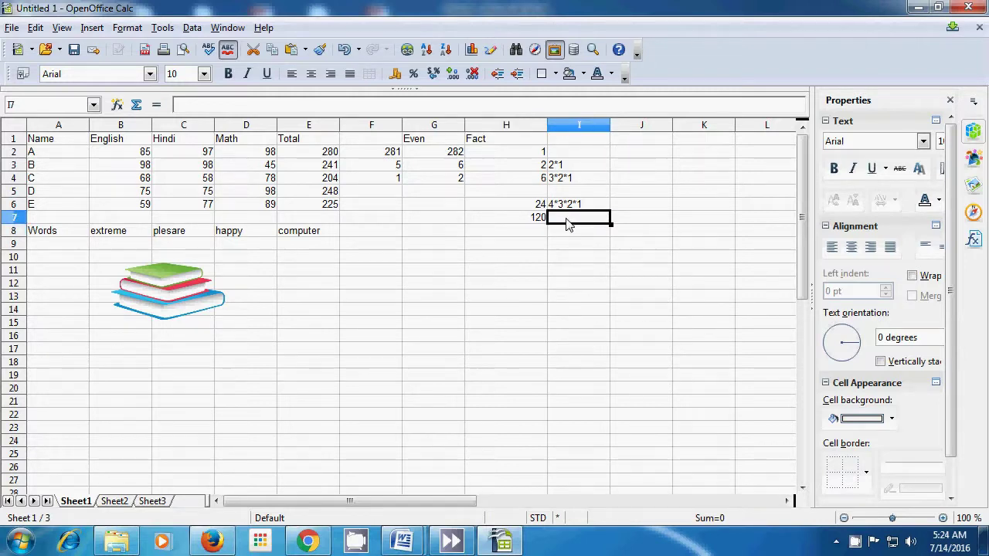
text(=)
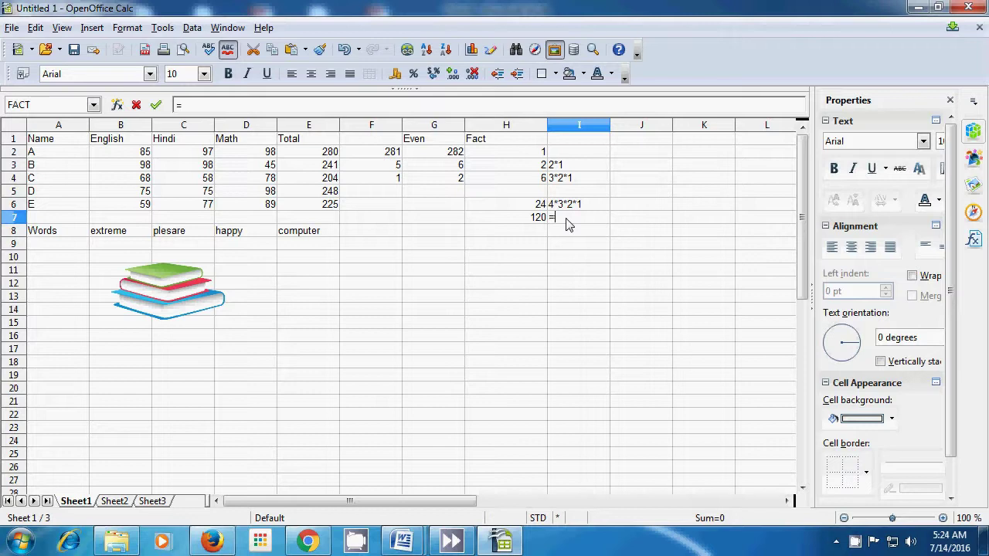
key(BackSpace)
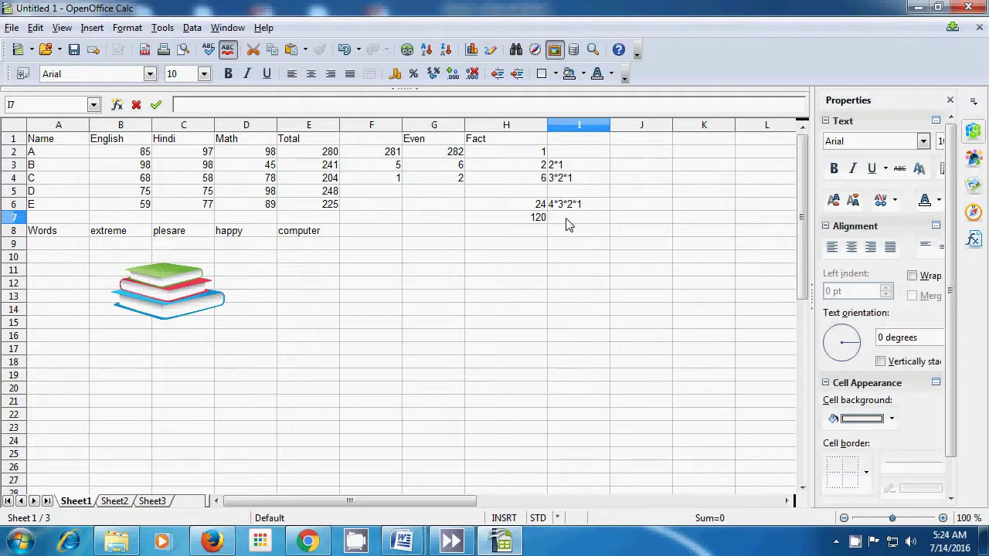
text(58)
key(BackSpace)
text(*4*3*2*)
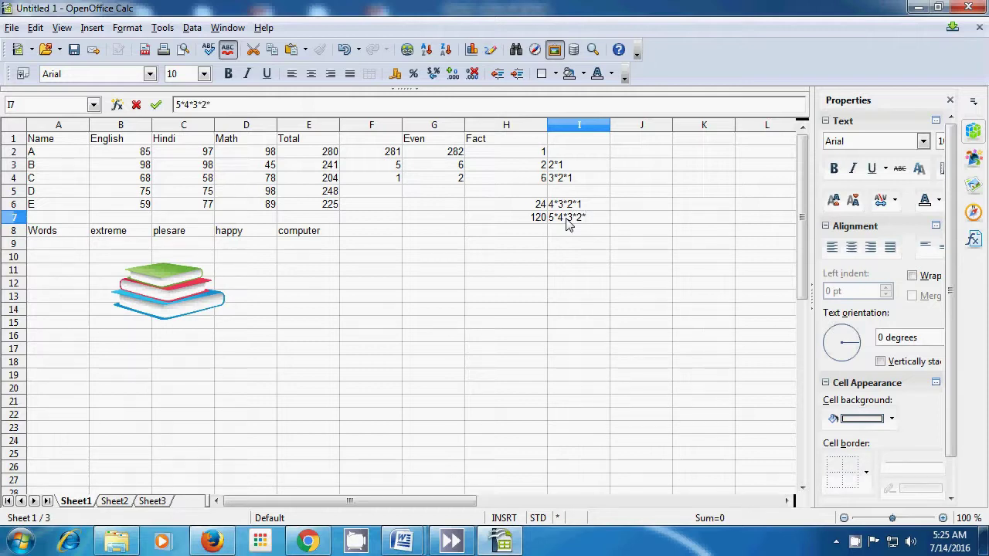
text(1)
Step: Enter the formula =fact(6) in cell H8 to calculate the factorial of 6
click(517, 232)
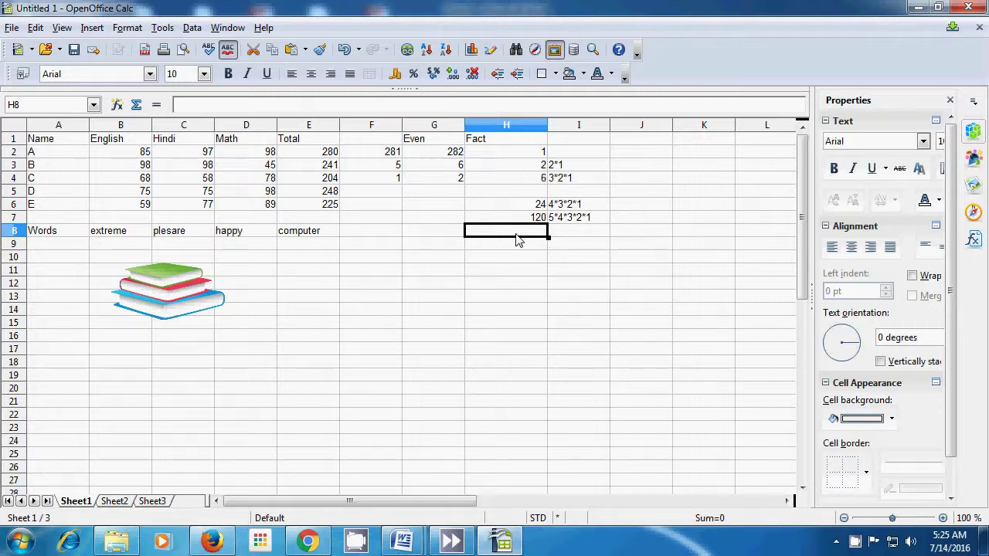
text(=)
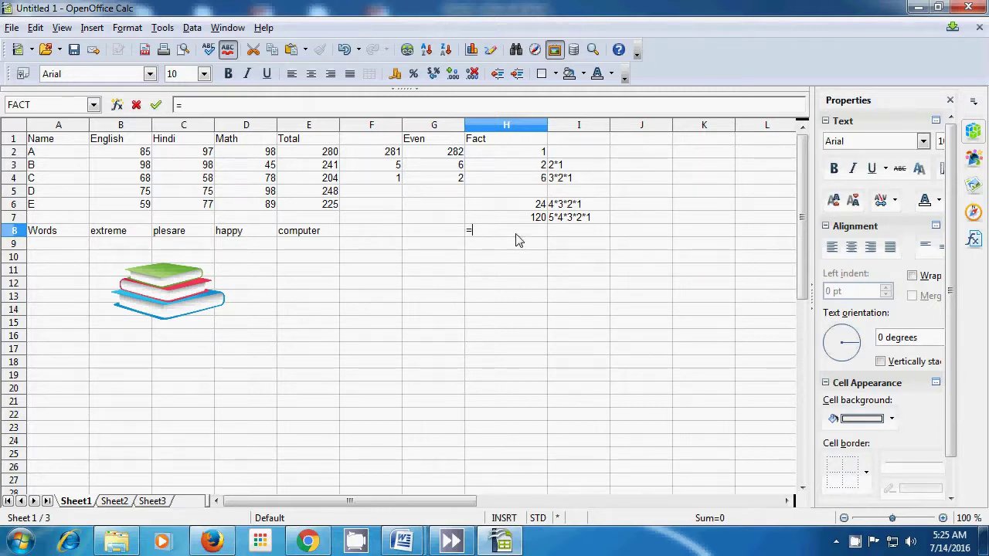
text(f)
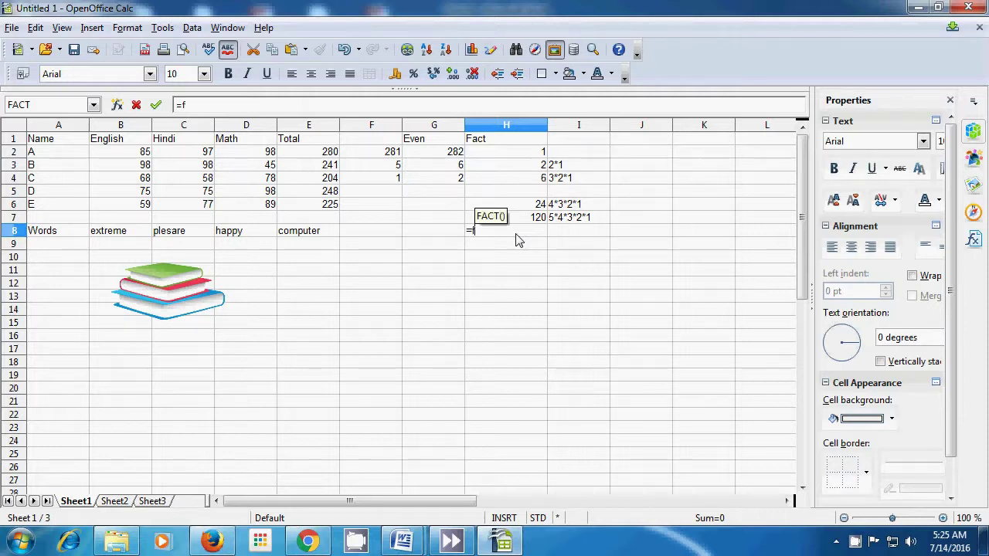
text(act)
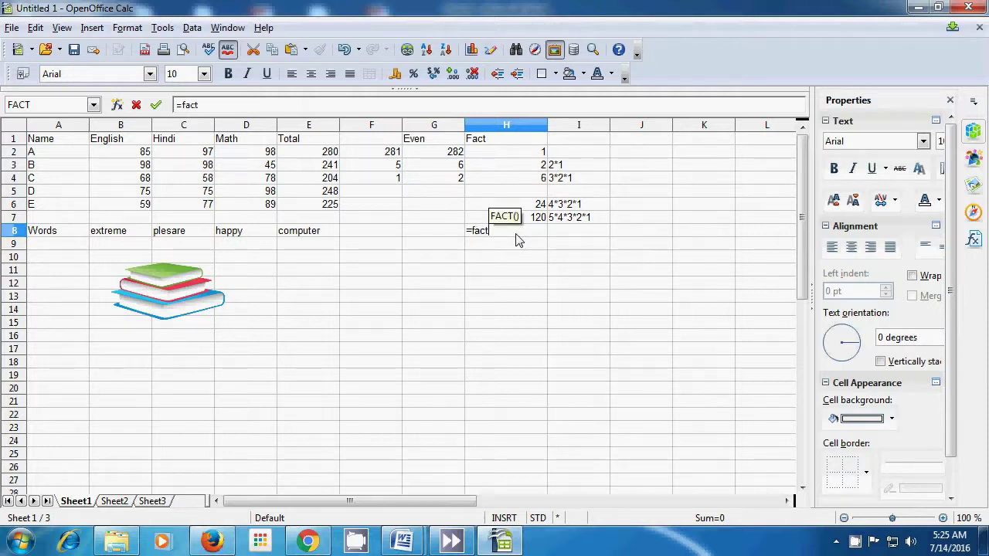
text(()
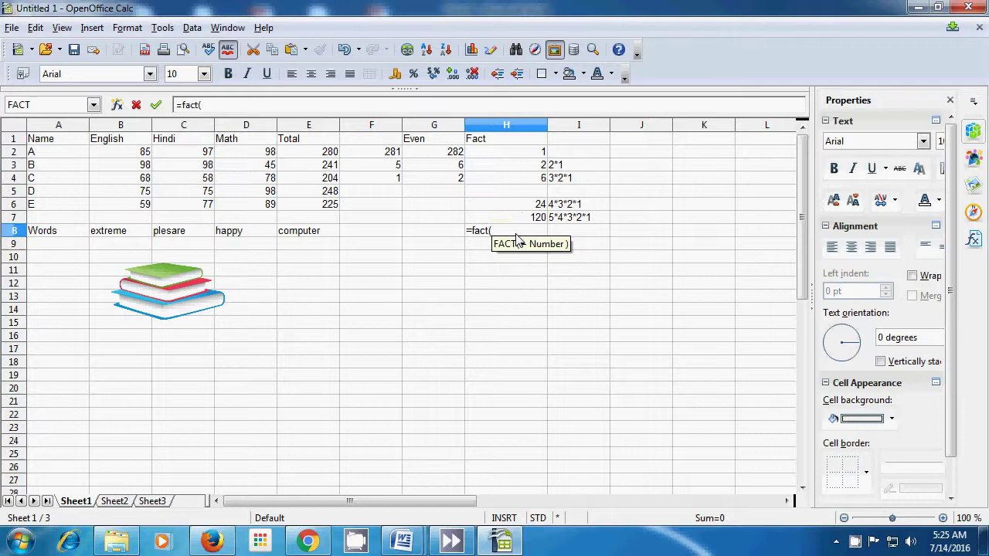
text(6))
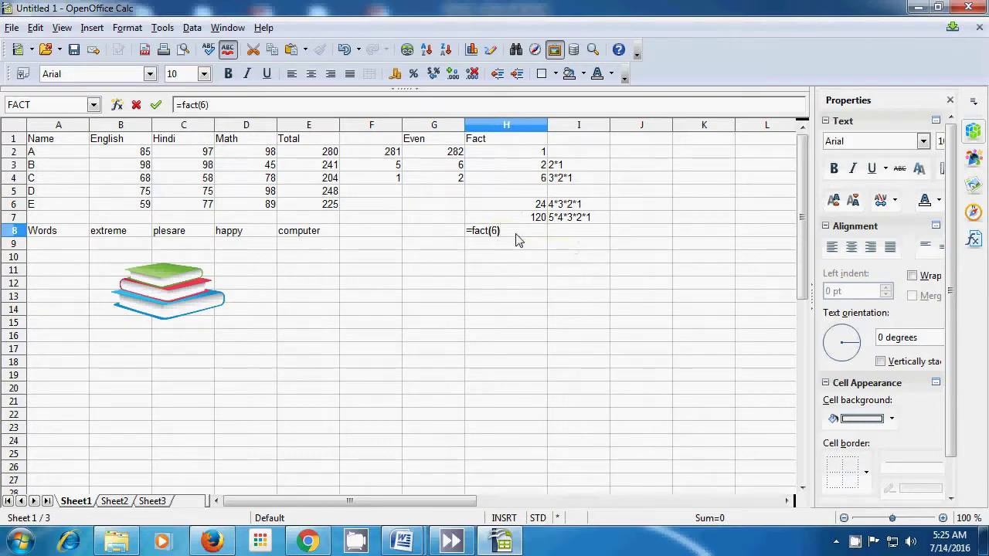
key(Return)
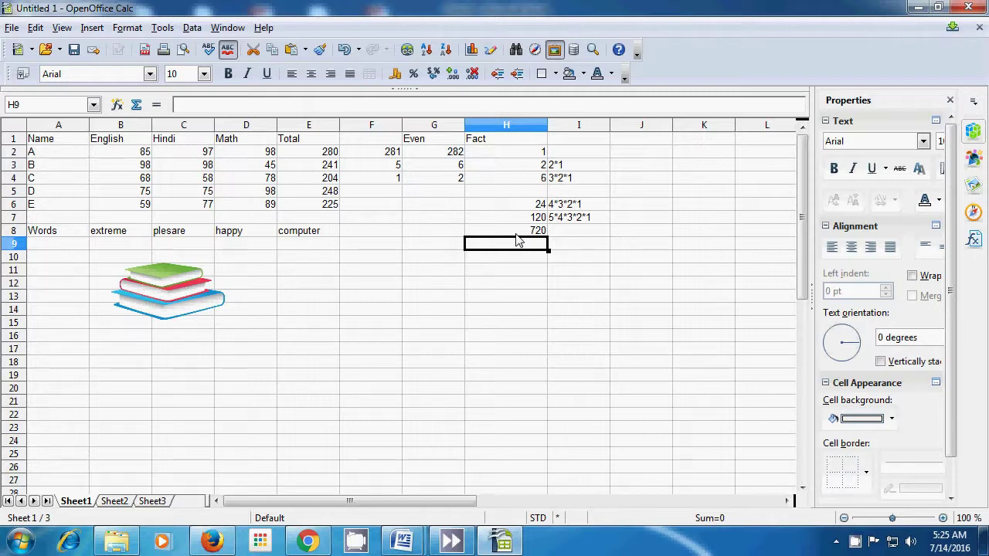
Step: Write the expansion 6*5*4*3*2*1 in cell I8 beside the factorial of 6
click(563, 236)
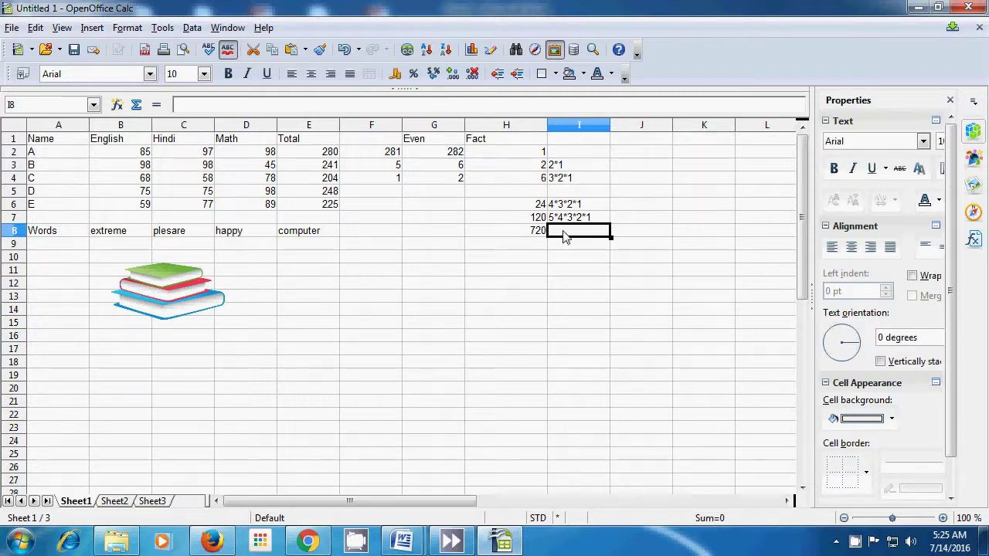
text(6)
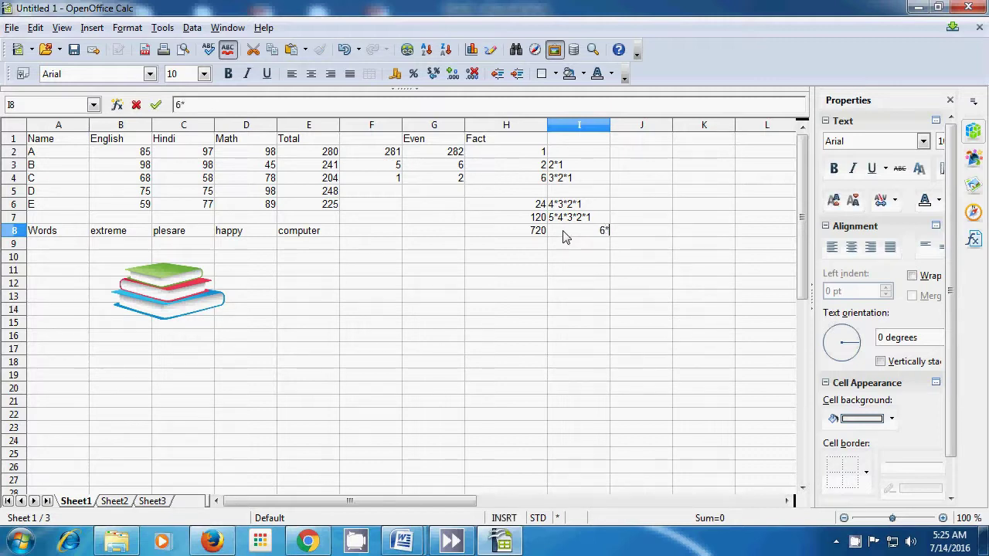
text(*5*4*3*2*1)
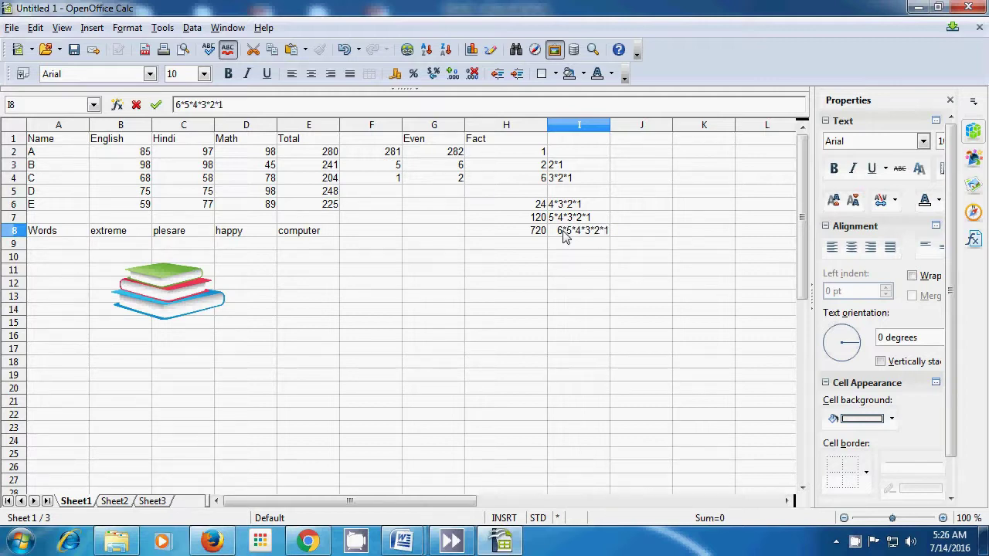
click(568, 272)
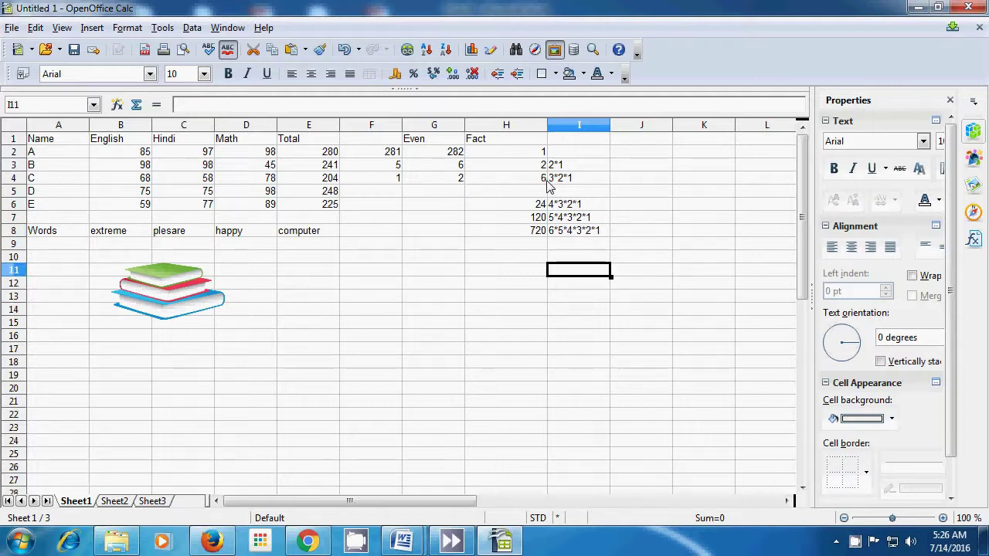
Step: Enter the multiplication formulas =2*1 in cell J3 and =3*2*1 in cell J4 to check the factorials of 2 and 3
click(639, 168)
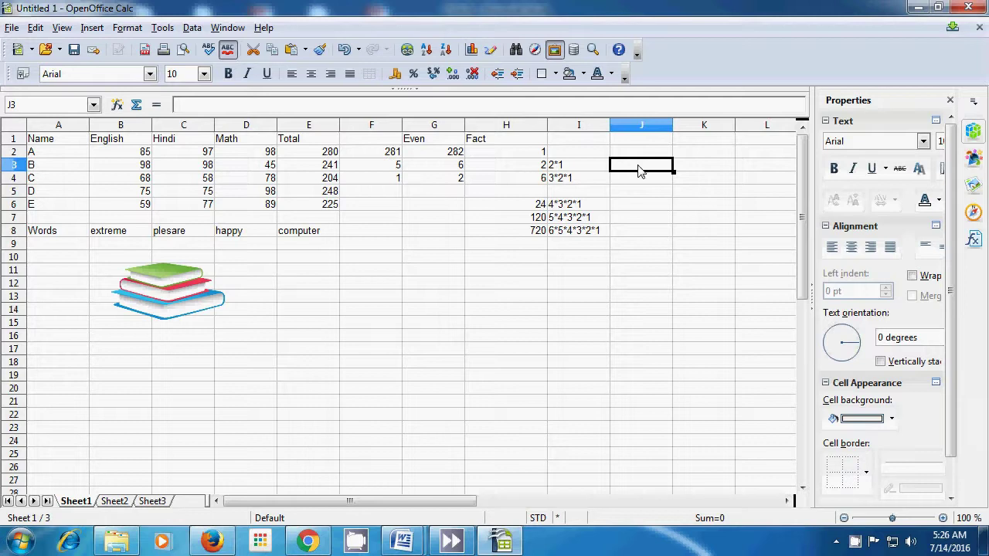
text(=)
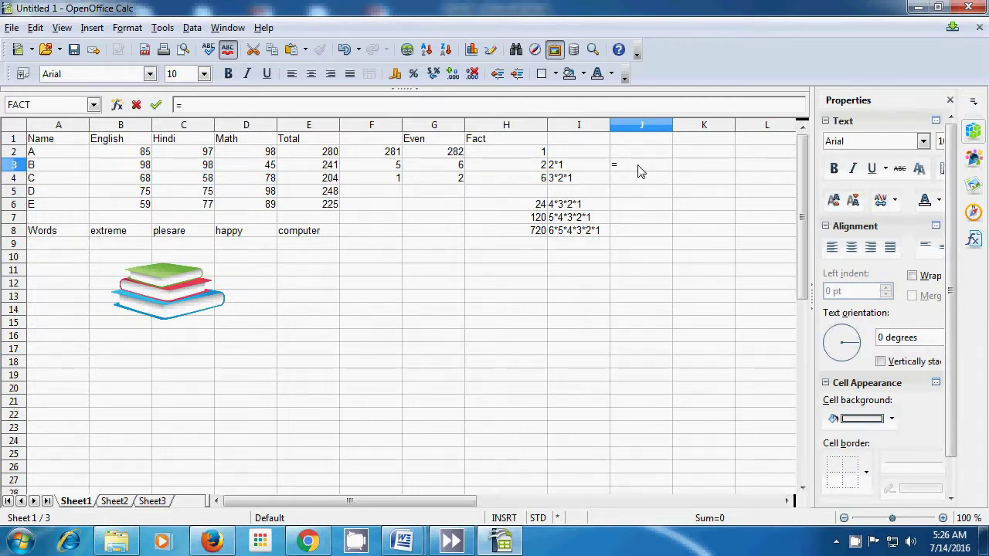
text(2*1)
key(Return)
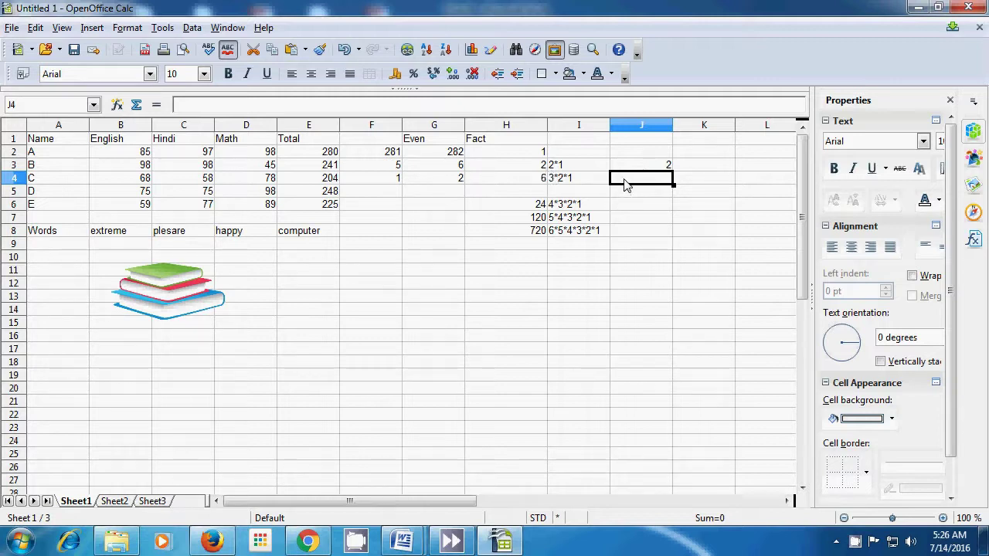
text(=)
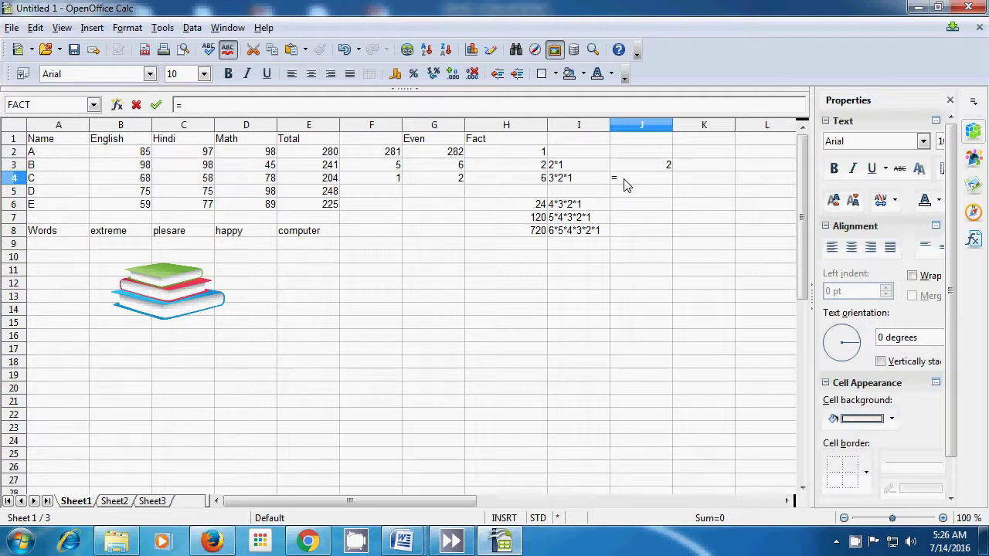
text(3*2*1)
key(Return)
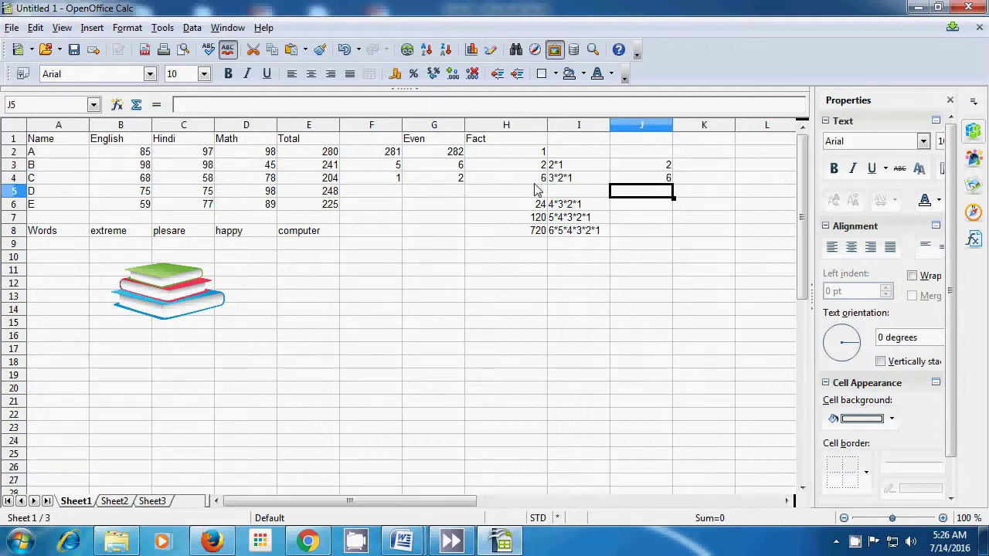
Step: Enter the multiplication formula =4*3*2*1 in cell J6 to check the factorial of 4, and reselect that cell
click(628, 206)
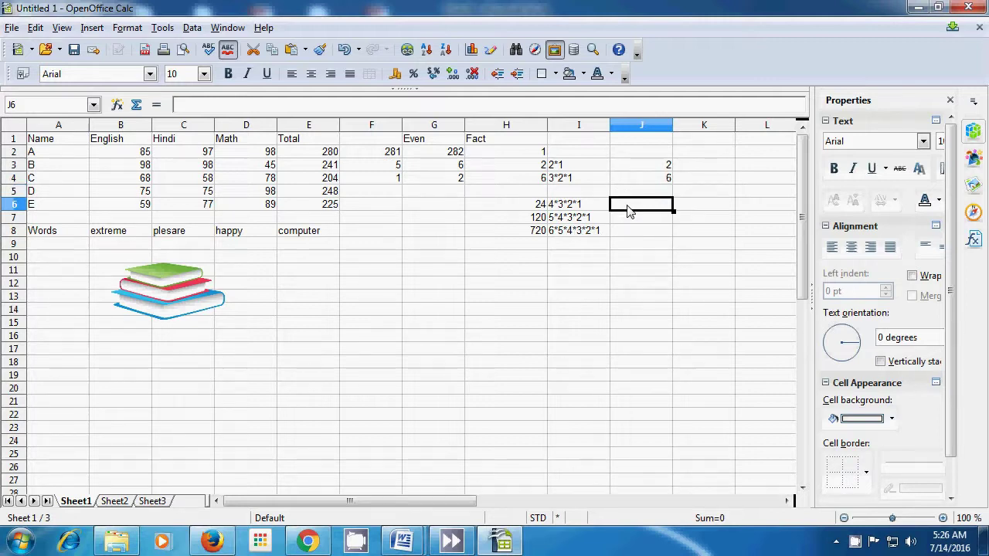
text(=)
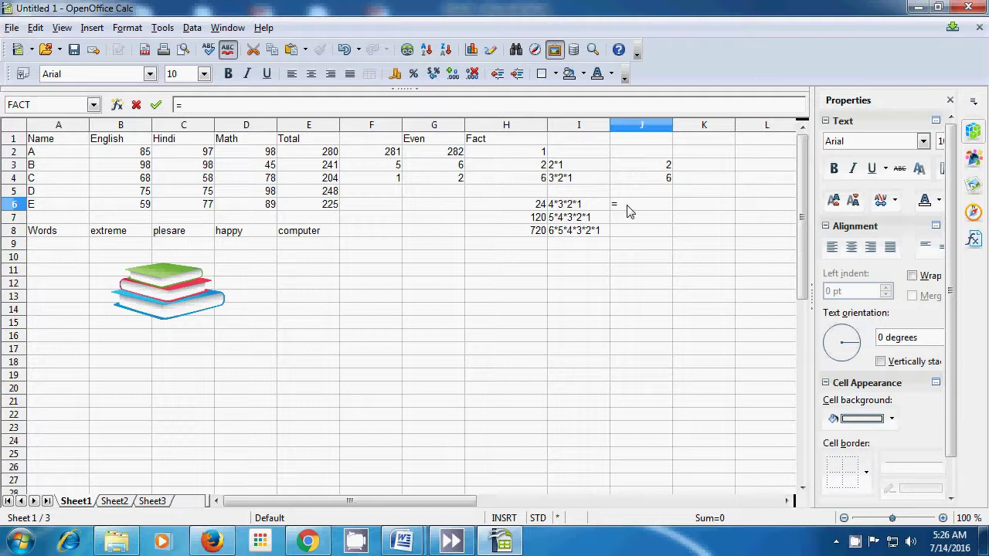
text(4*3*2*1)
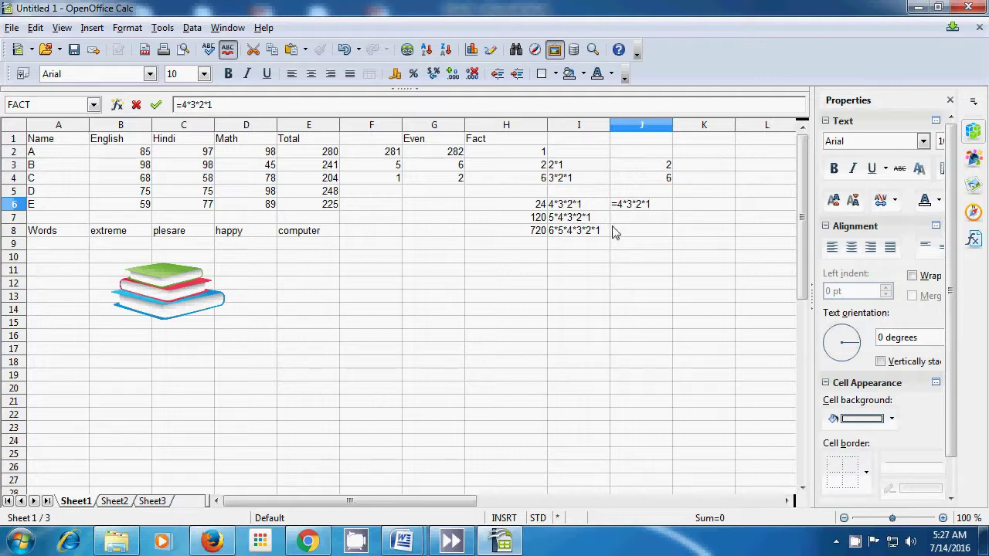
key(Return)
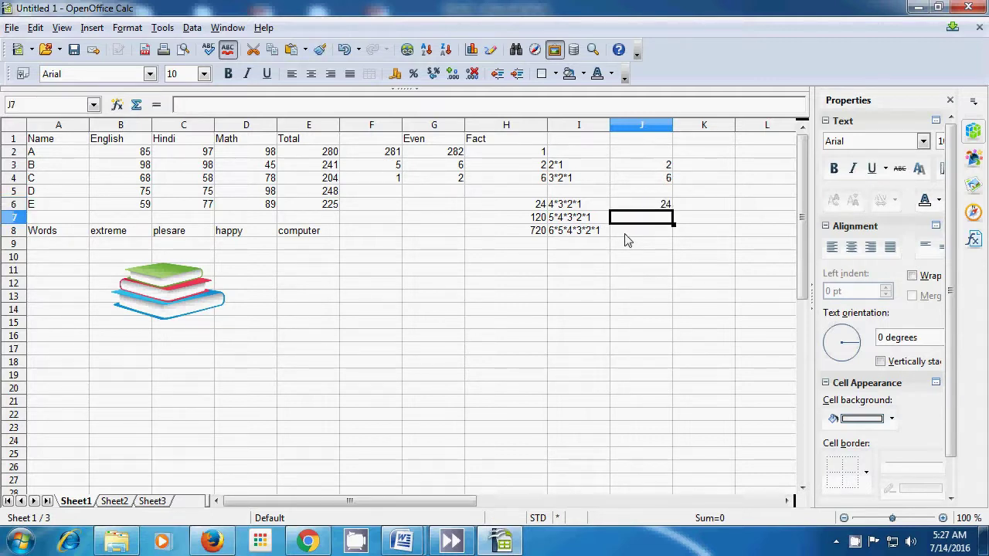
click(647, 204)
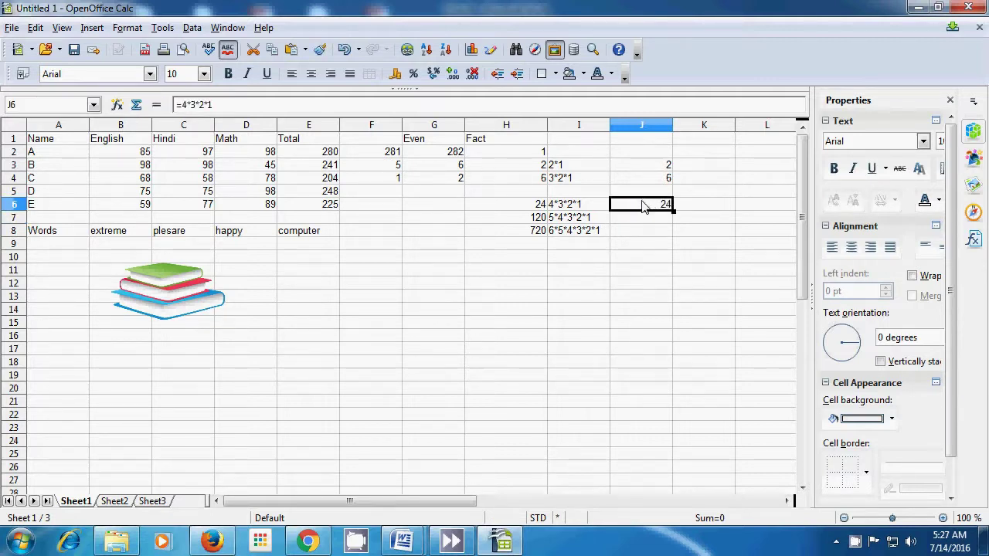
Step: Enter the multiplication formula =5*4*3*2*1 in cell J7 and compare it with the FACT formula in cell H7
click(532, 205)
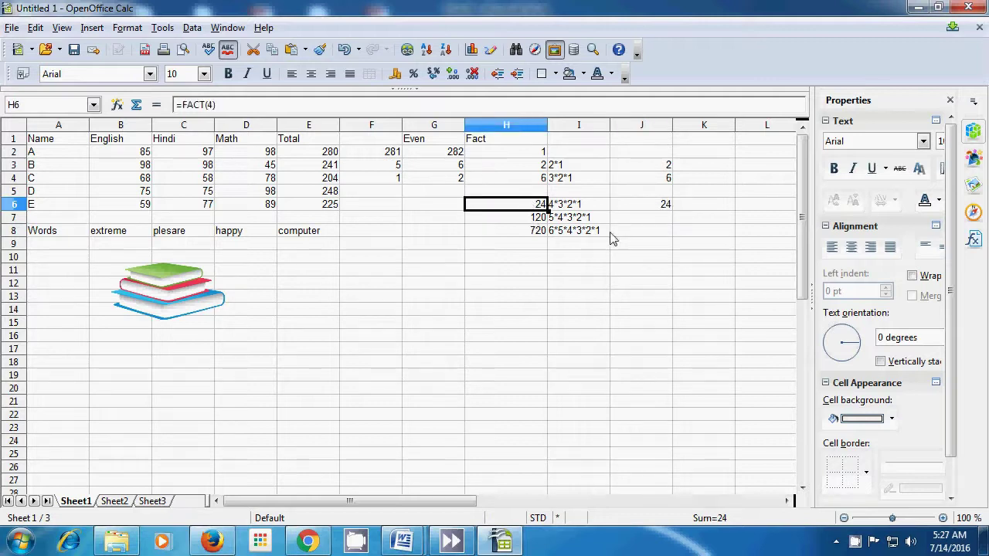
click(635, 223)
text(=)
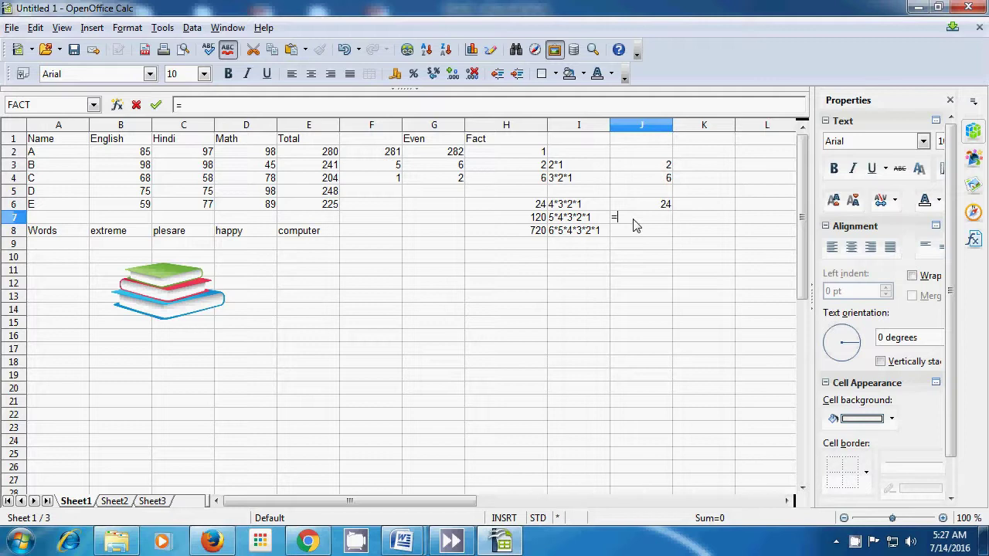
text(5*4*3*2*1)
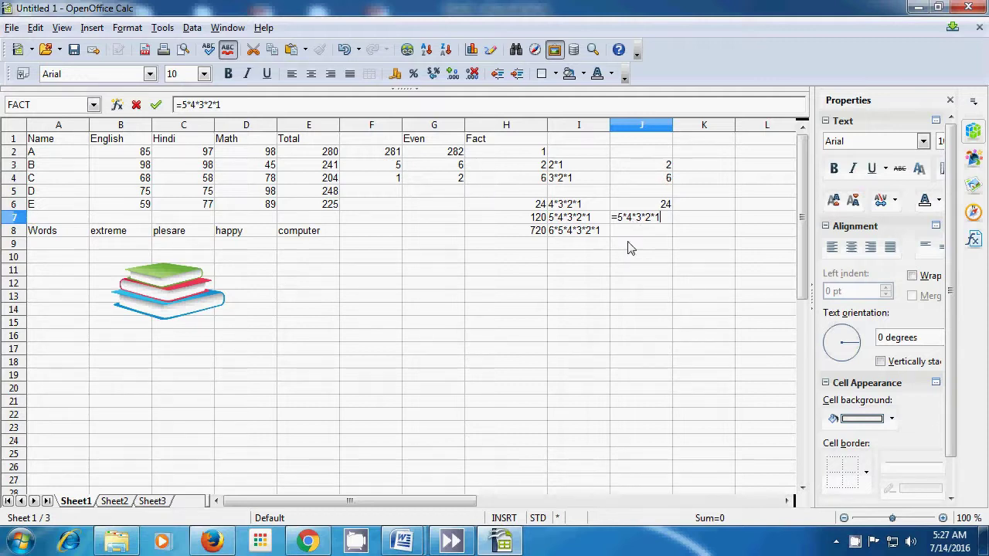
key(Return)
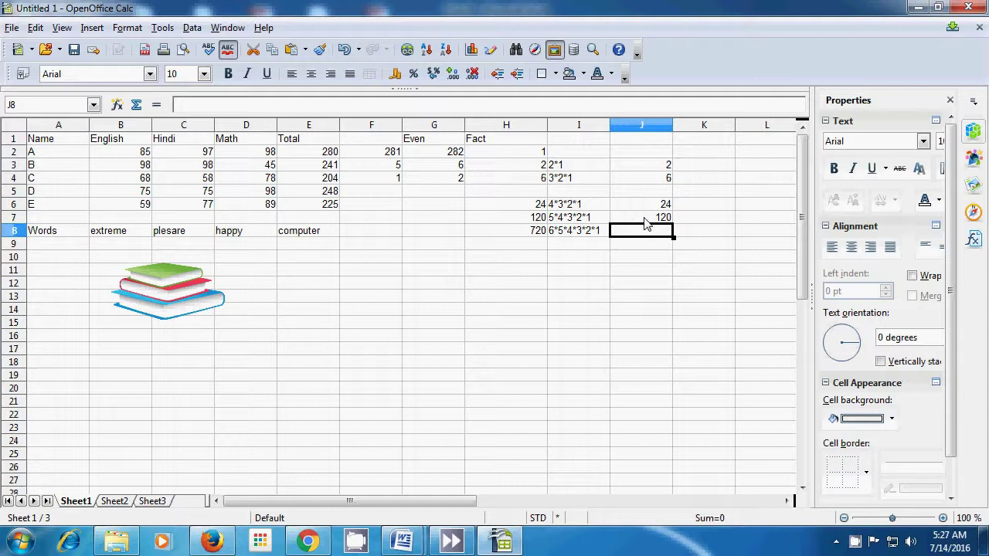
click(646, 219)
click(539, 223)
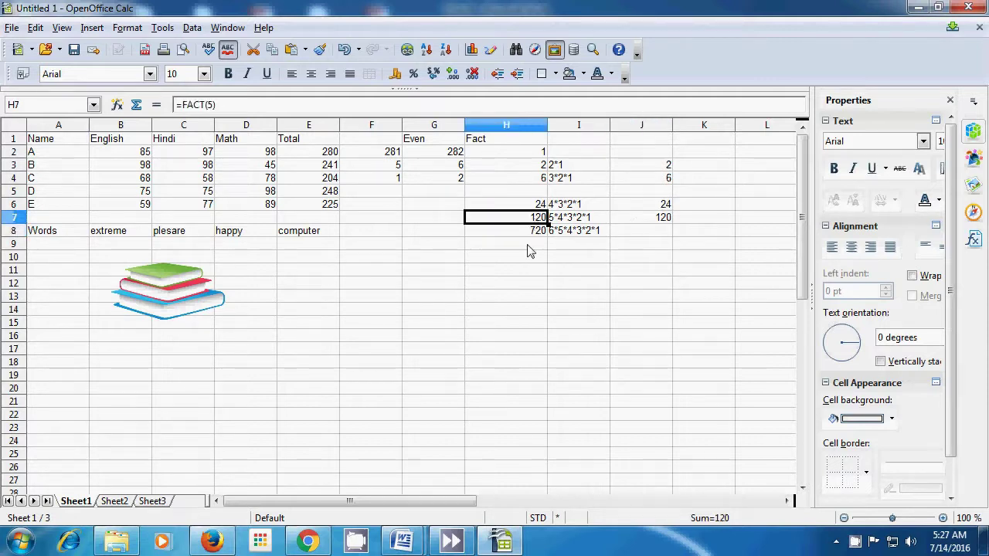
Step: Enter the multiplication formula =6*5*4*3*2*1 in cell J8 to check the factorial of 6, and reselect that cell
click(640, 235)
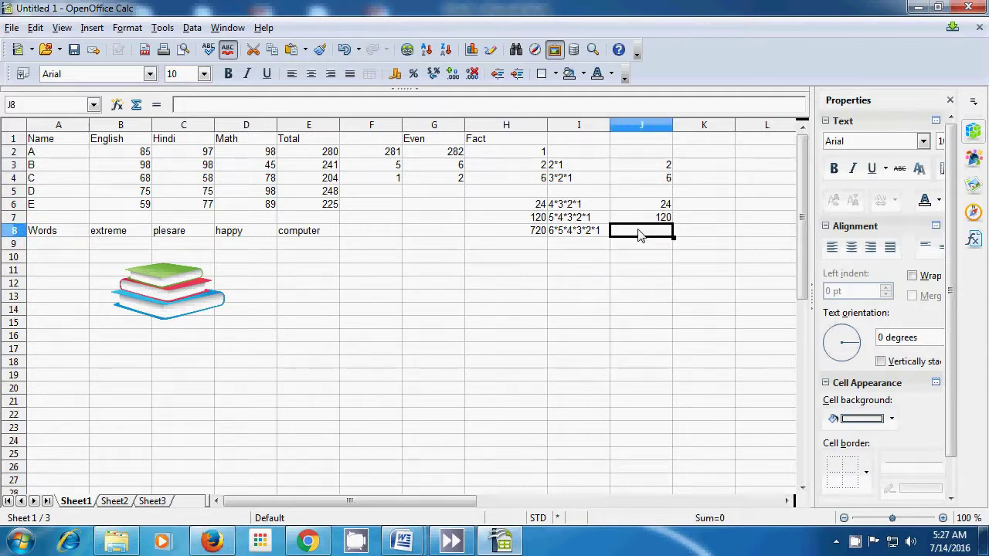
text(=)
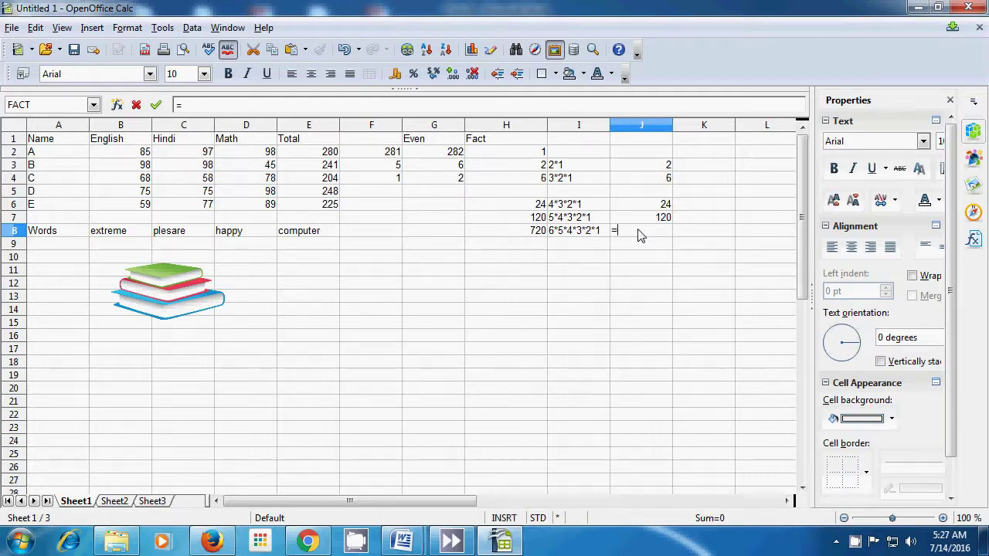
text(6*5*4*3)
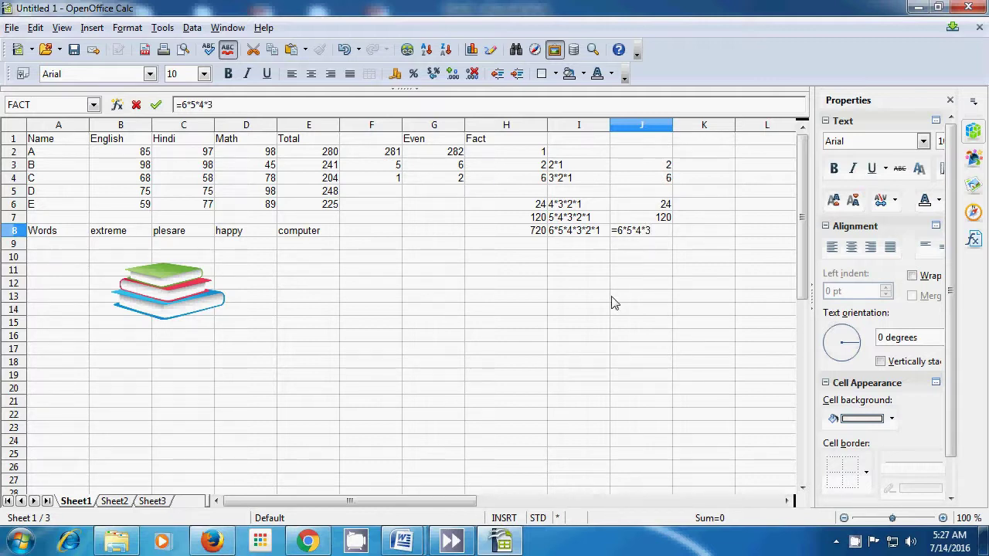
text(*2*1)
key(Return)
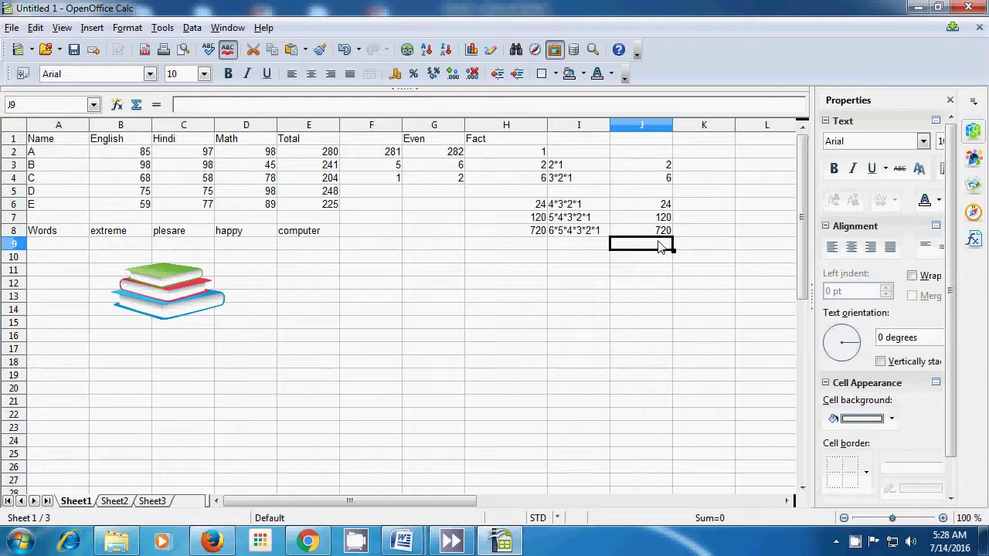
click(661, 233)
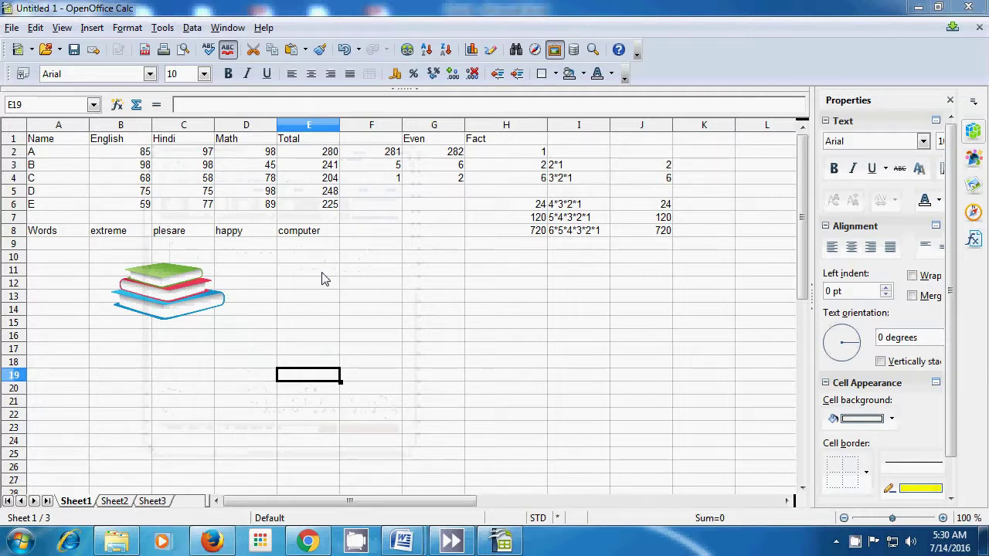
Step: Add the heading mod in cell E11, below the word list
click(313, 271)
text(mod)
key(Return)
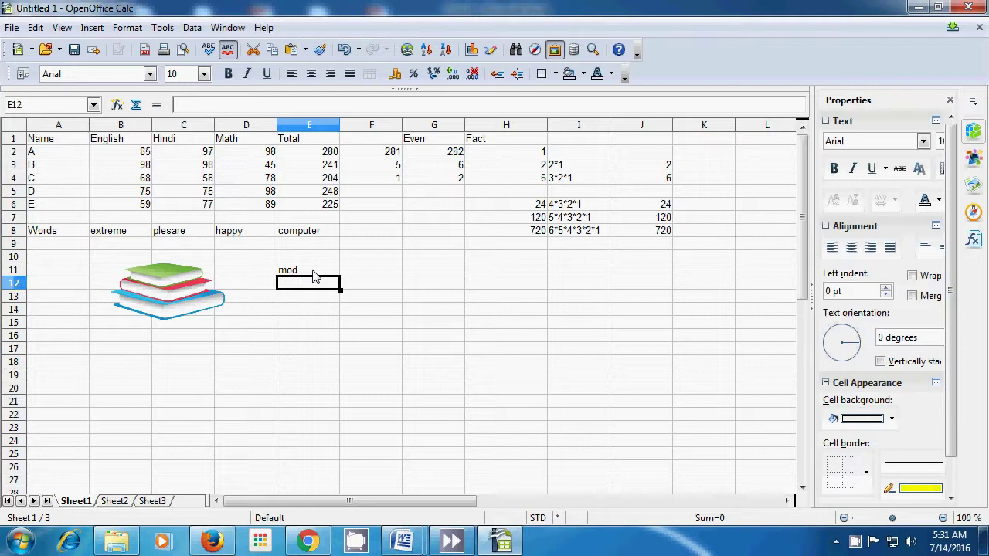
Step: Enter the formula =mod(8;4) in cell E12 to calculate the remainder of 8 divided by 4
text(=)
text(mo)
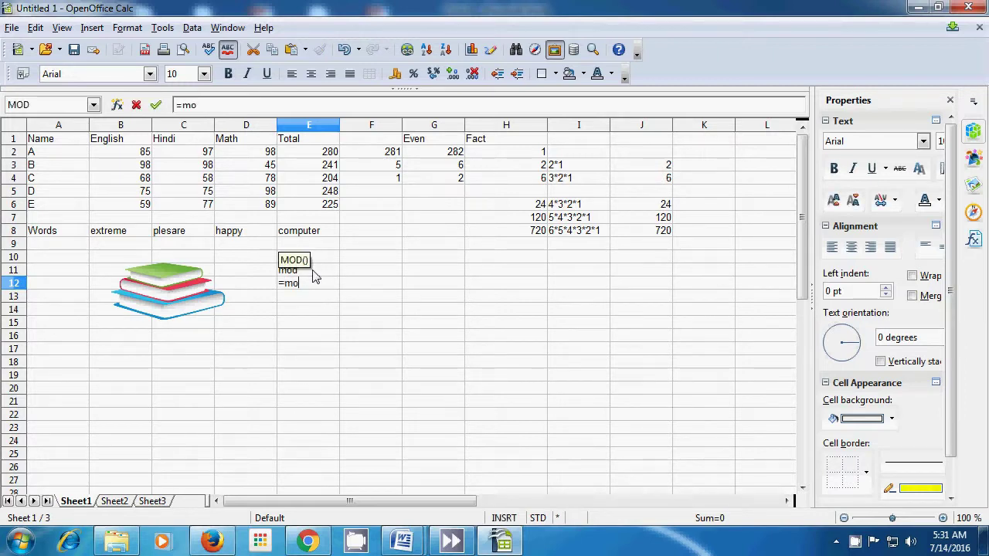
text(d()
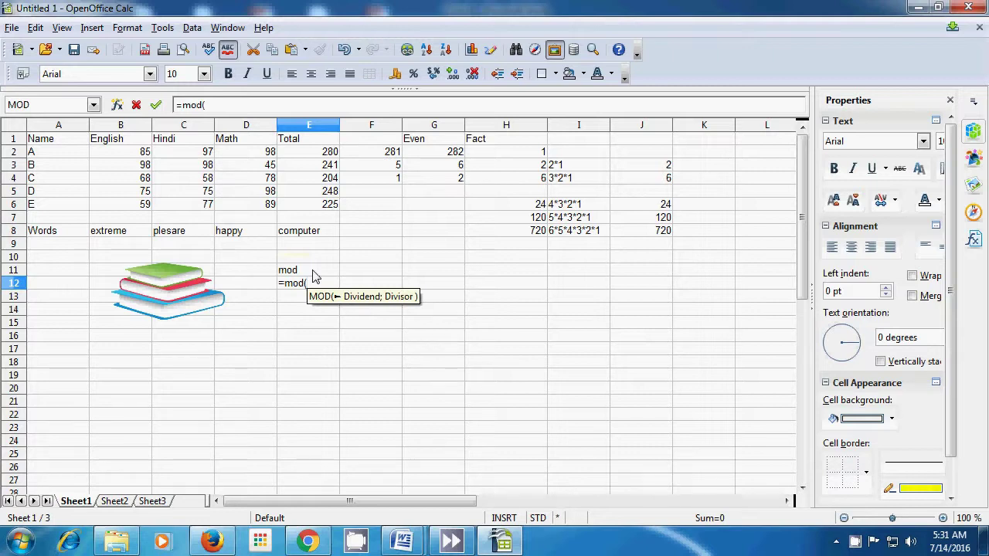
text(8)
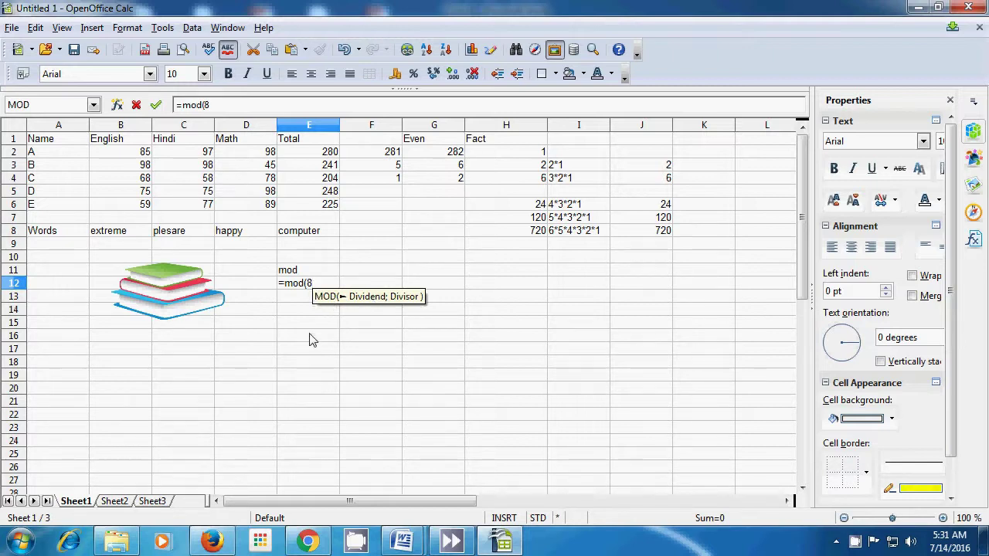
text(;)
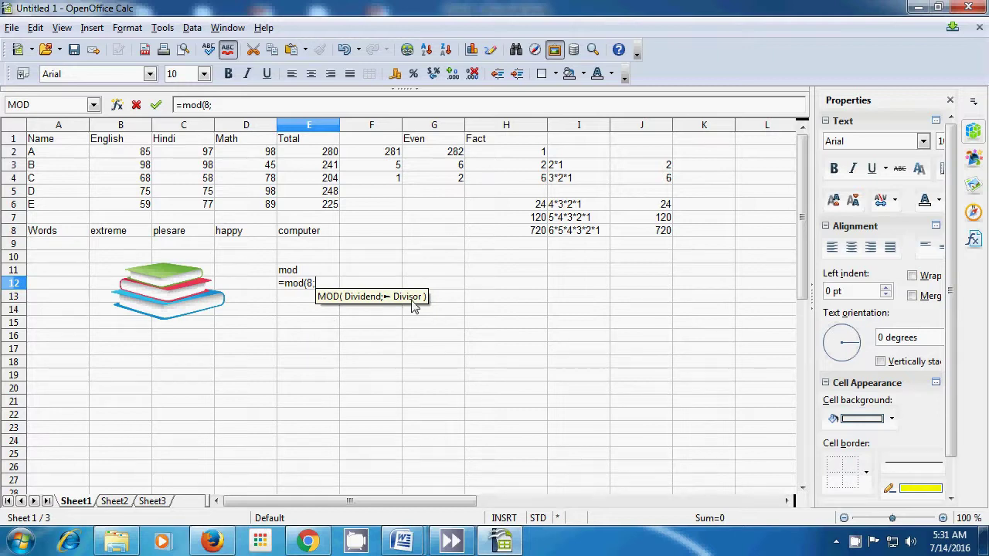
text(4)
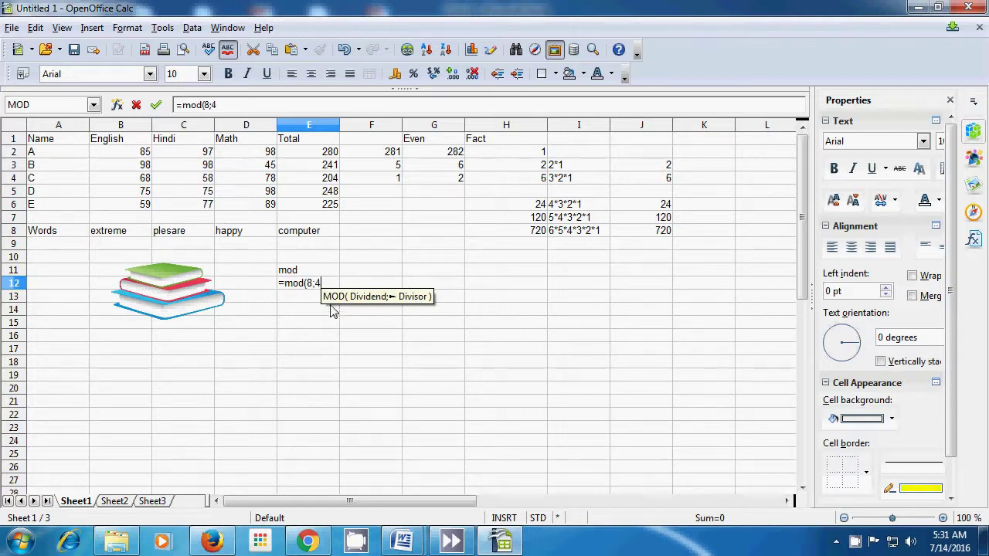
text())
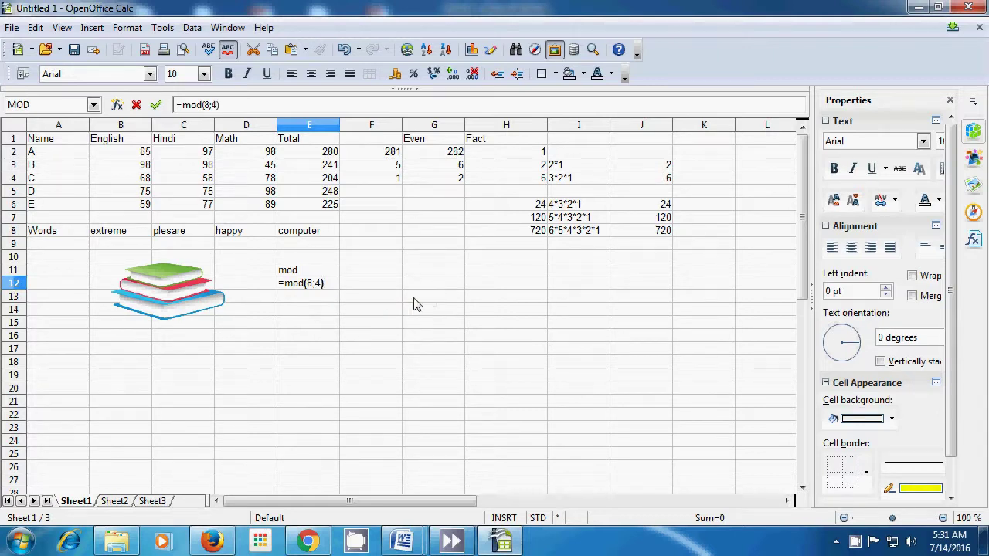
key(Return)
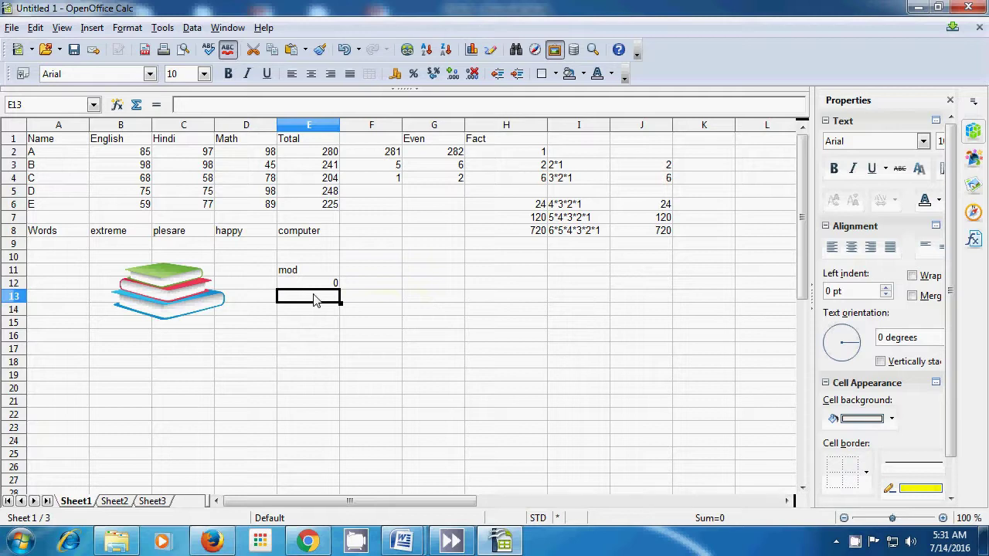
Step: Enter the formula =mod(9;4) in cell E13 to calculate the remainder of 9 divided by 4
text(=)
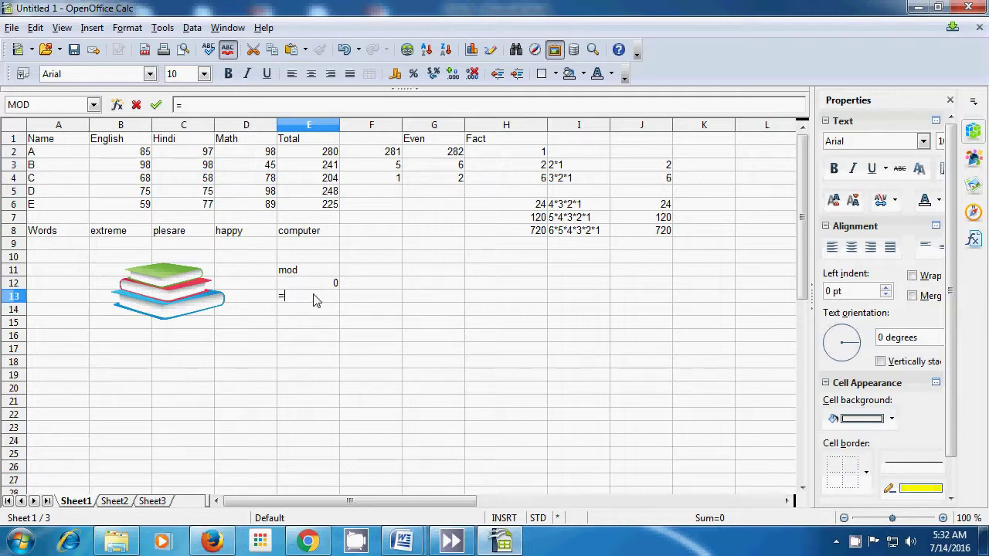
text(mod)
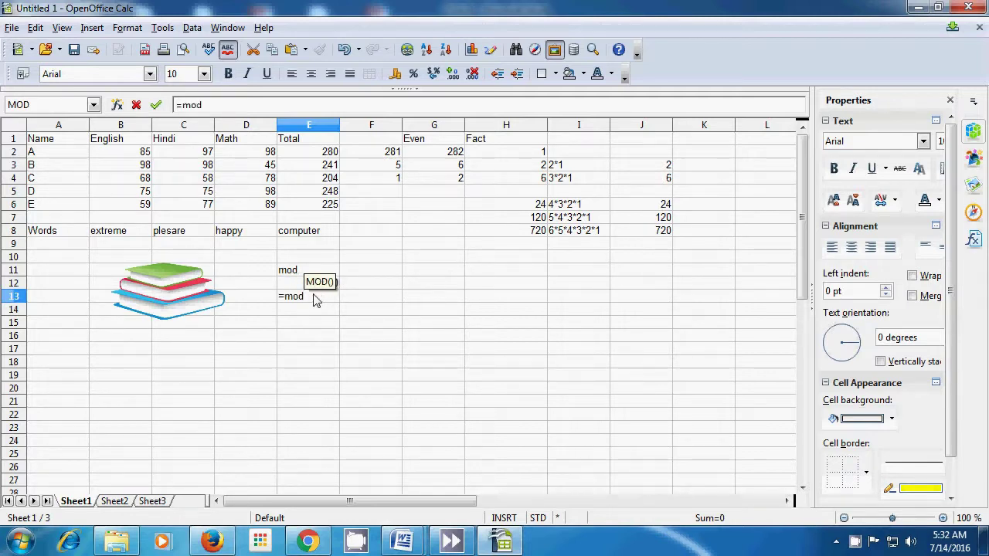
text(()
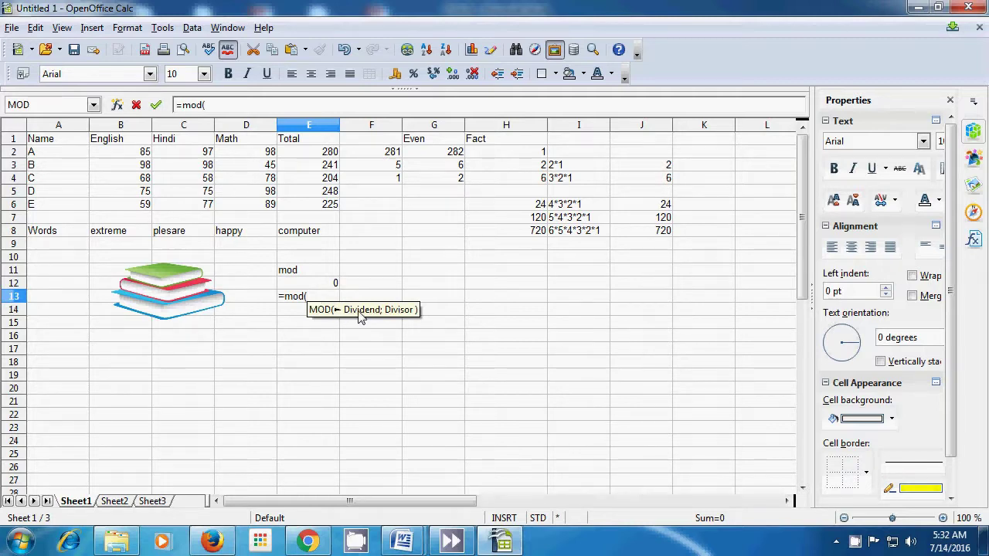
text(9;)
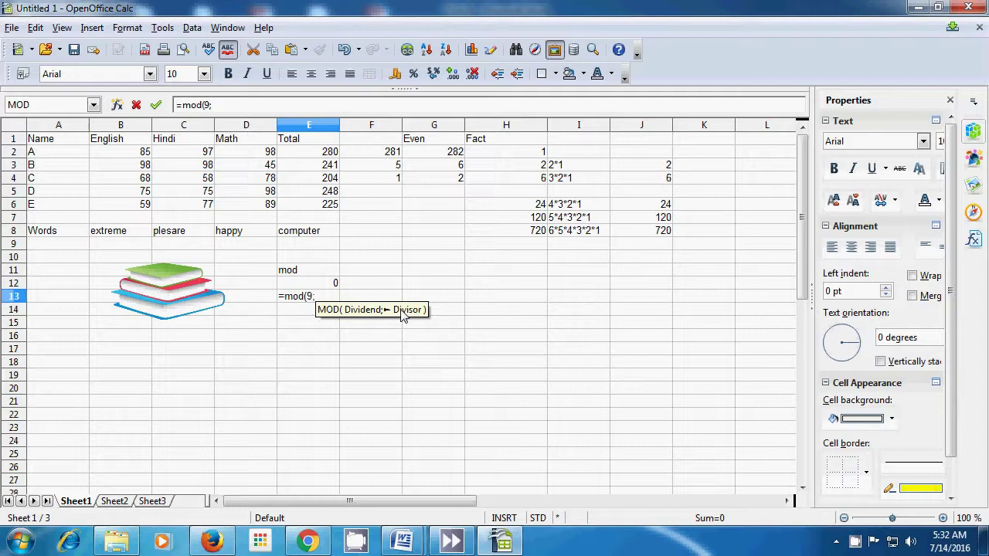
text(4)
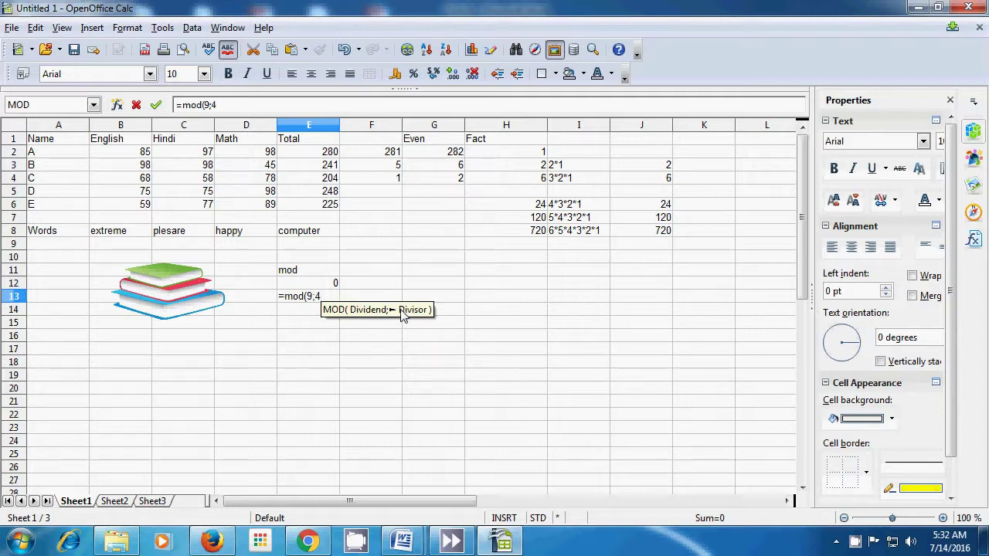
text())
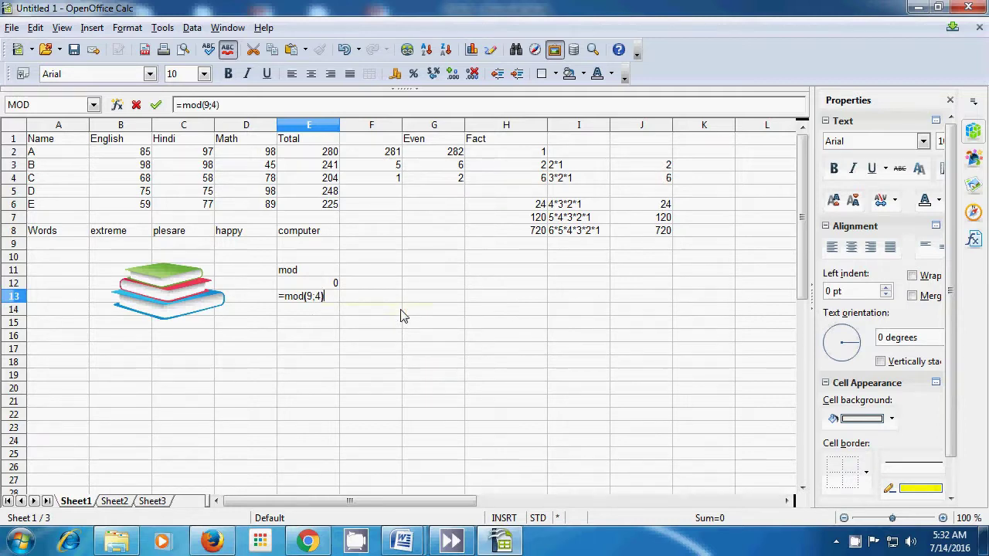
key(Return)
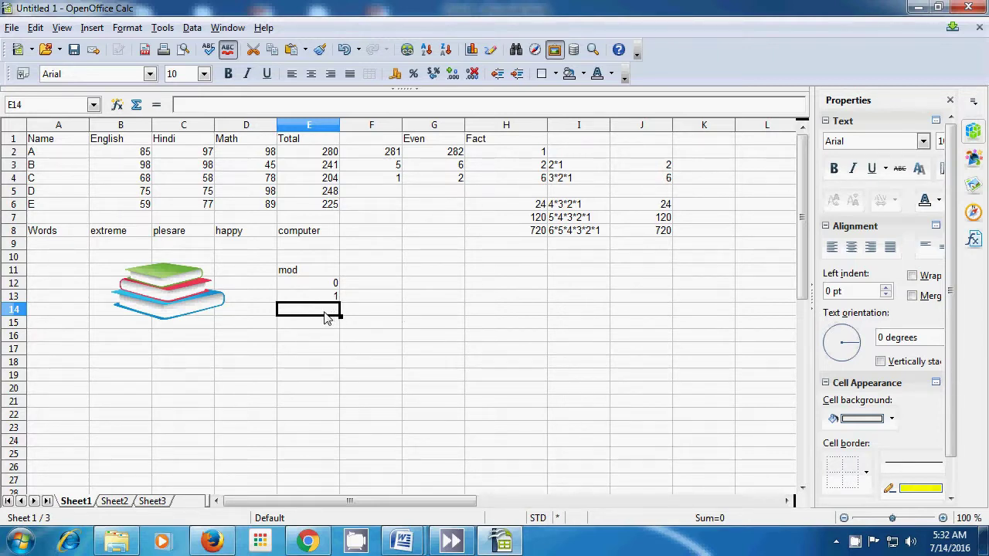
Step: Enter the formula =mod(20;7) in cell E14 to calculate the remainder of 20 divided by 7
text(=)
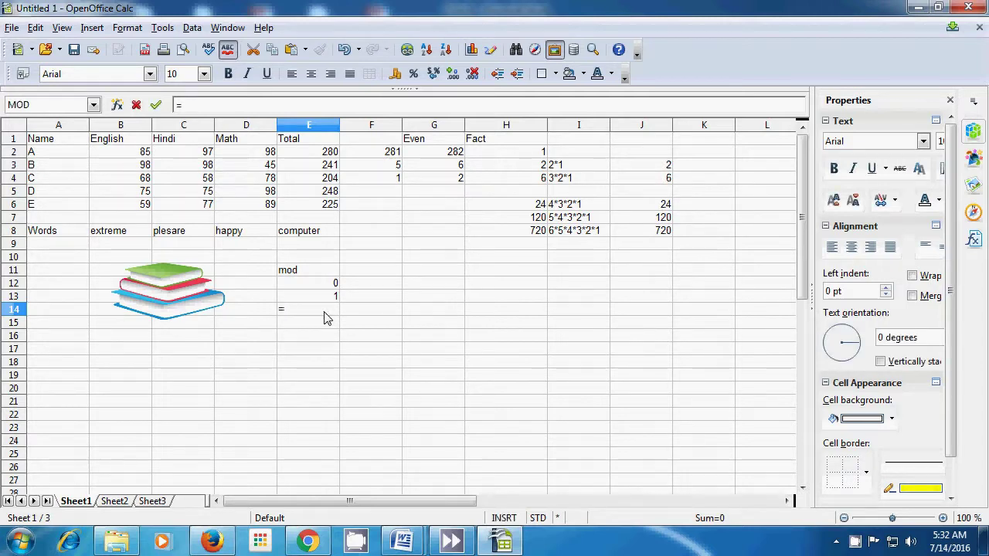
text(mod()
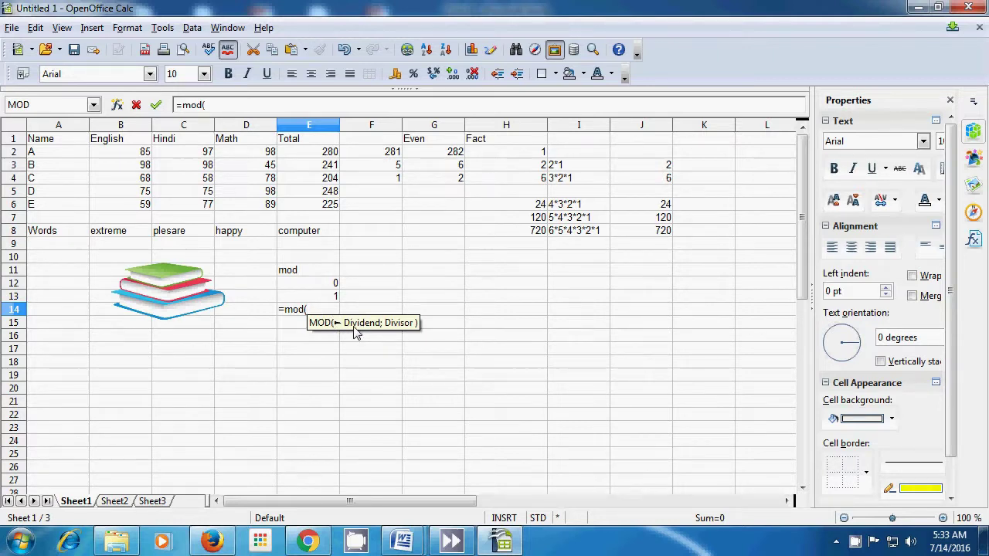
text(20)
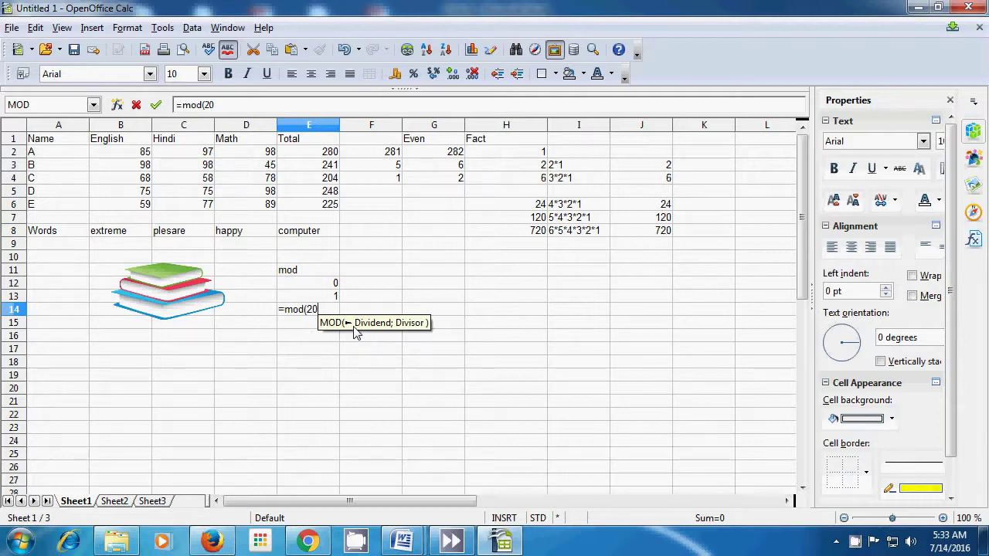
text(;)
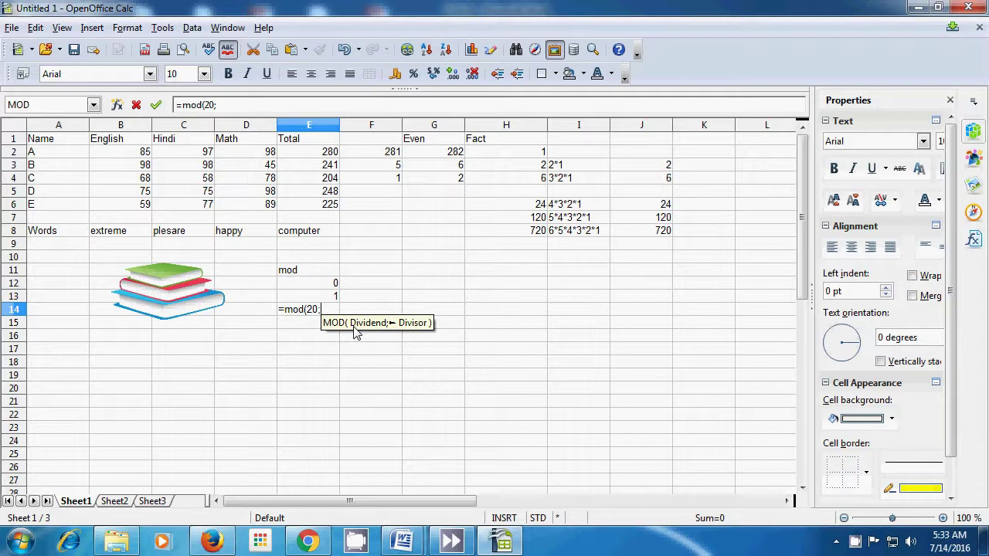
text(78)
key(BackSpace)
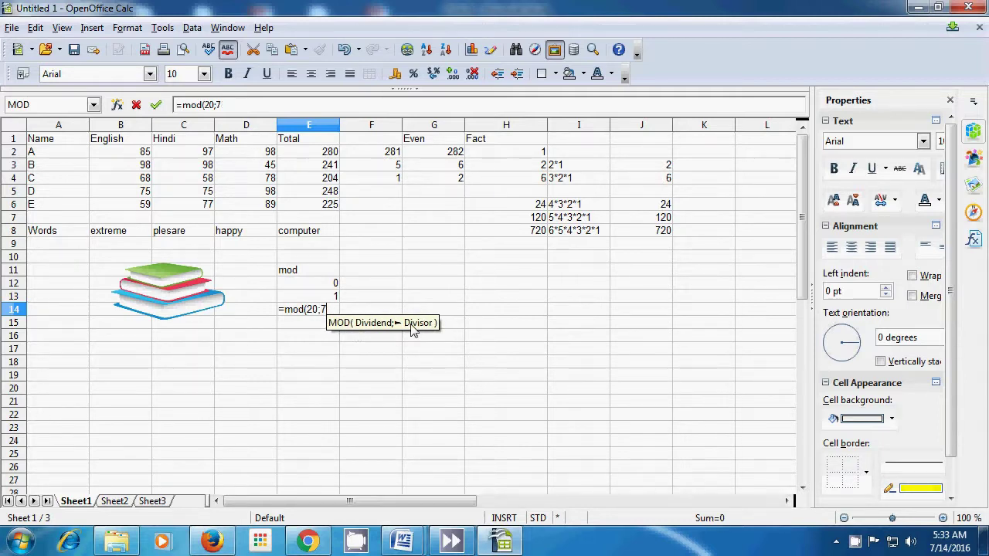
text())
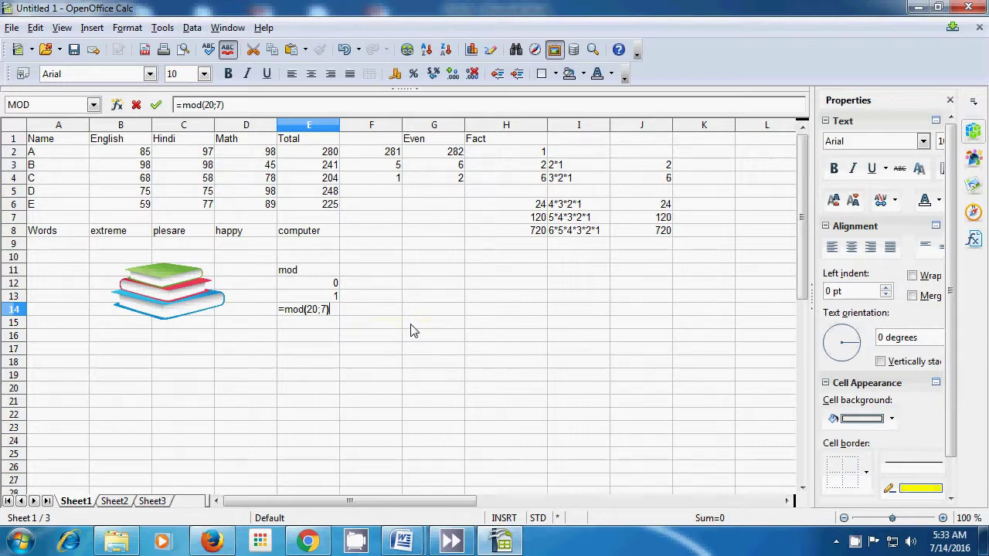
key(Return)
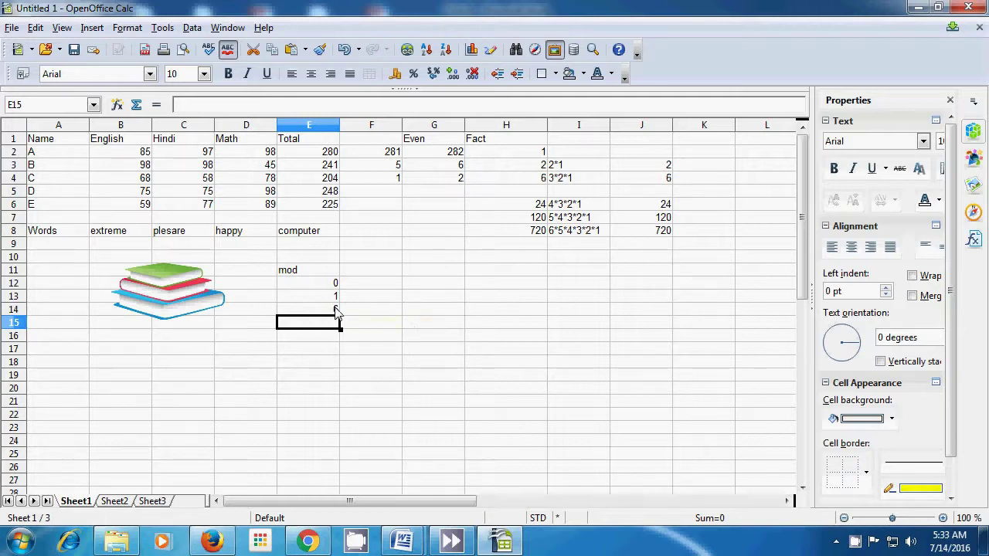
click(483, 369)
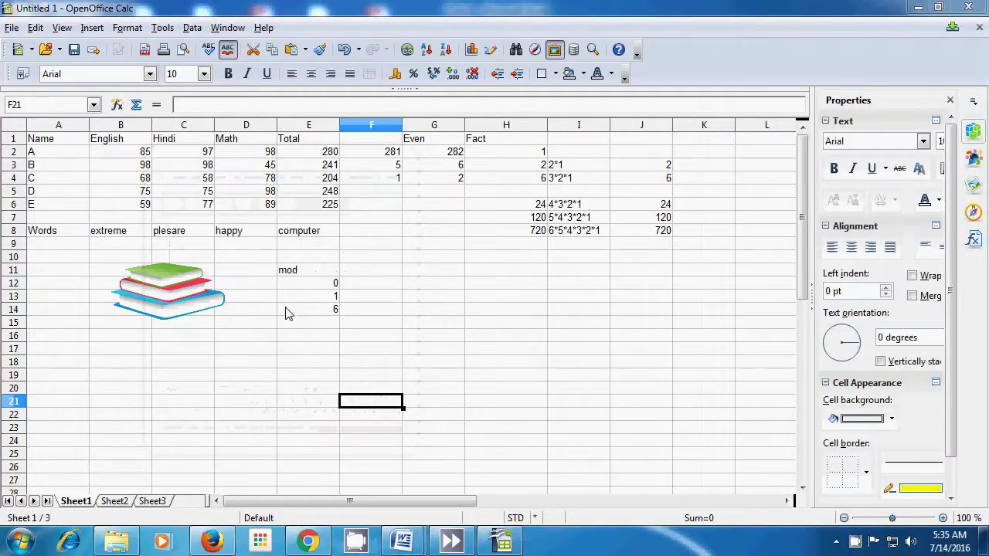
Step: Add the heading Pi in cell F11 and enter the formula =pi() in cell F12
click(375, 272)
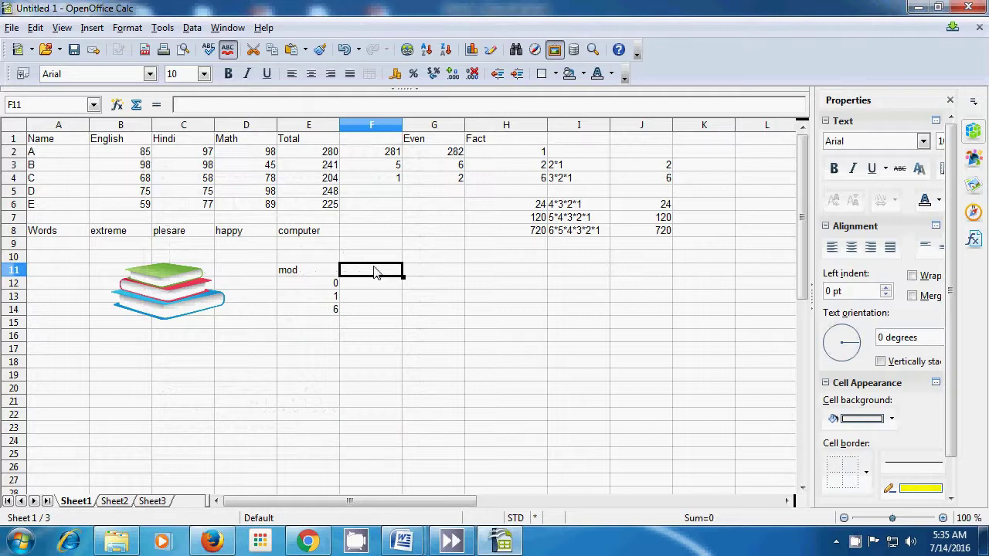
text(Pi)
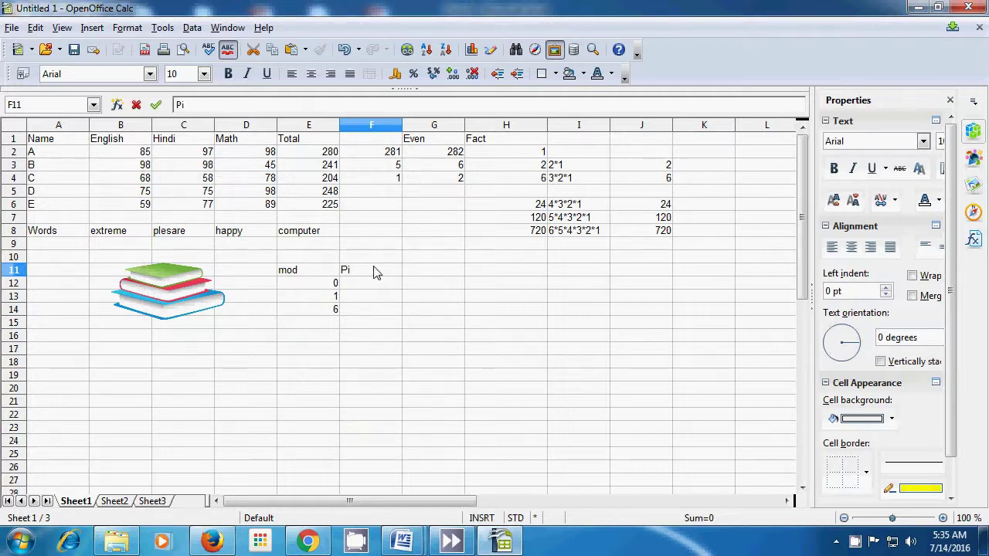
click(371, 284)
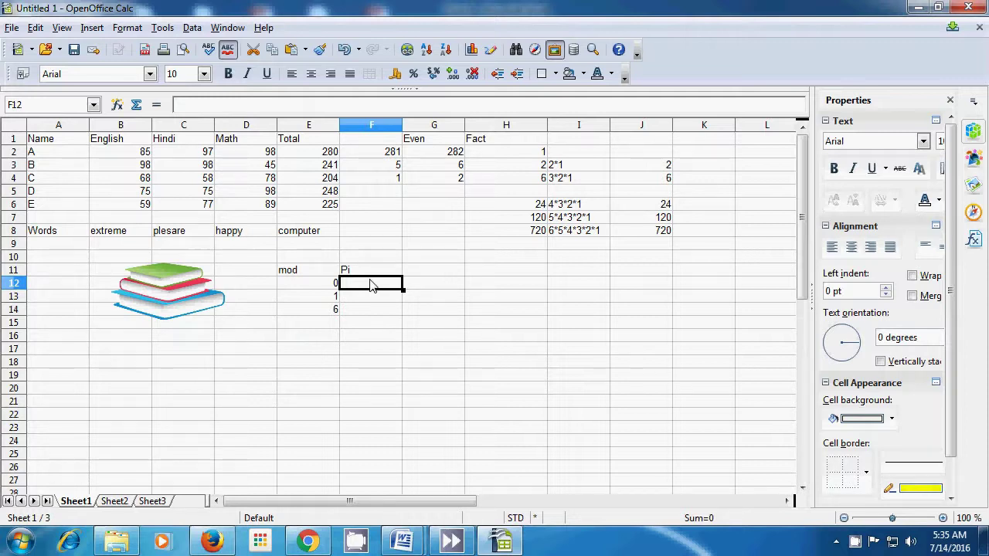
text(=)
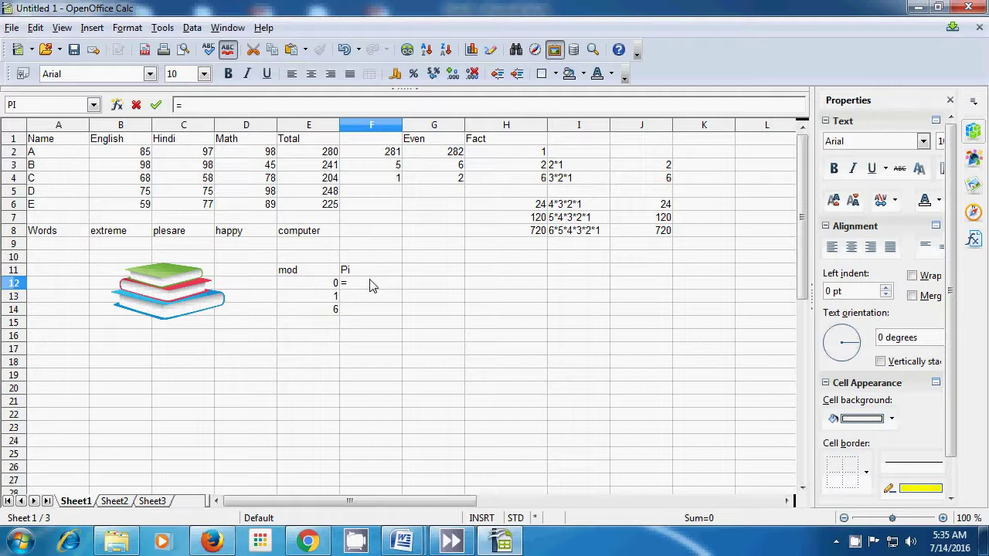
text(pi())
key(Return)
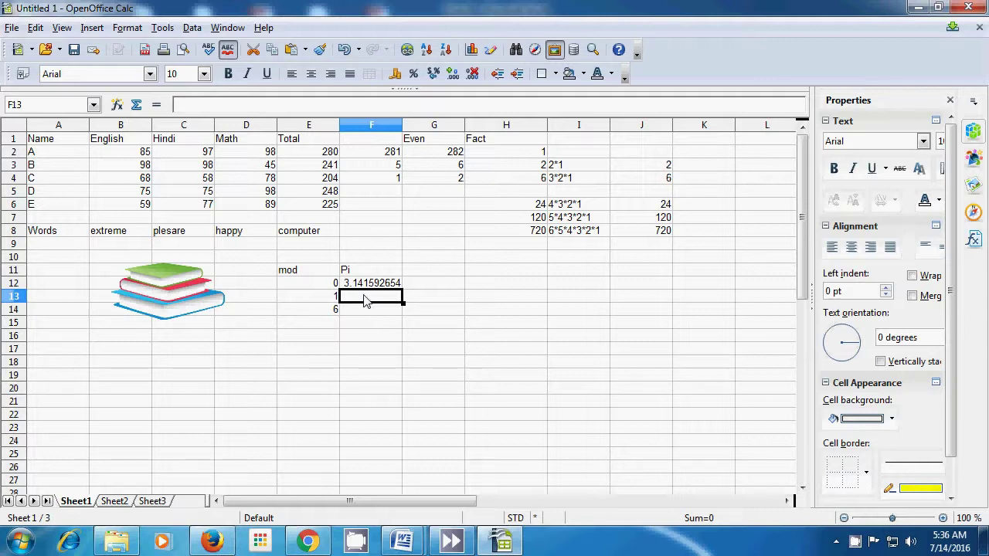
Step: Enter the formula =pi(2) in cell F13 and open the formula in cell F12 to compare the two
text(=)
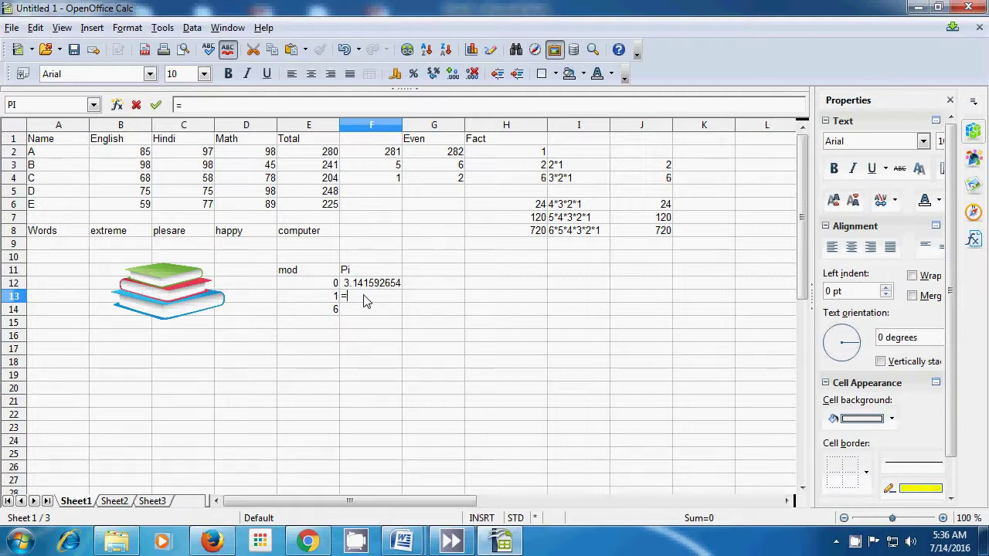
text(pi)
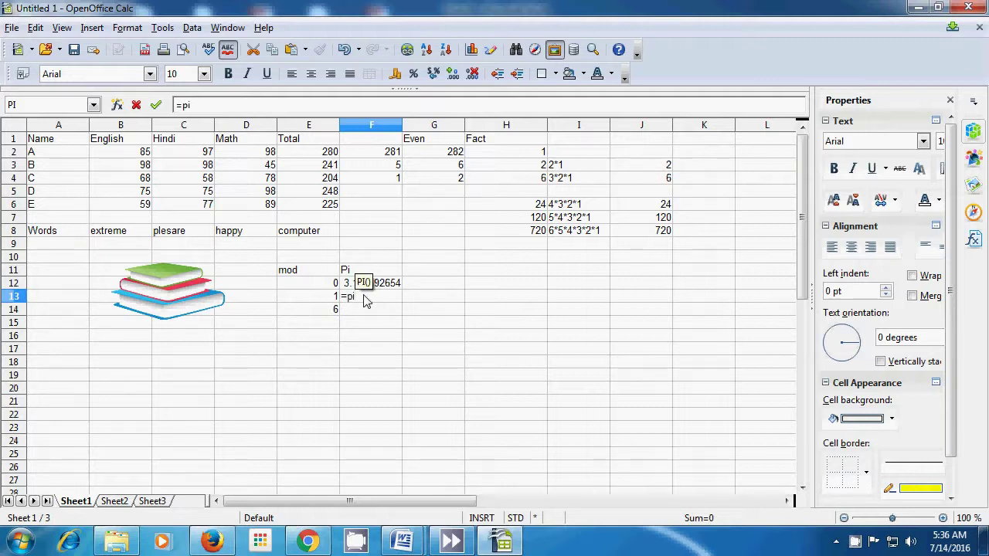
text(()
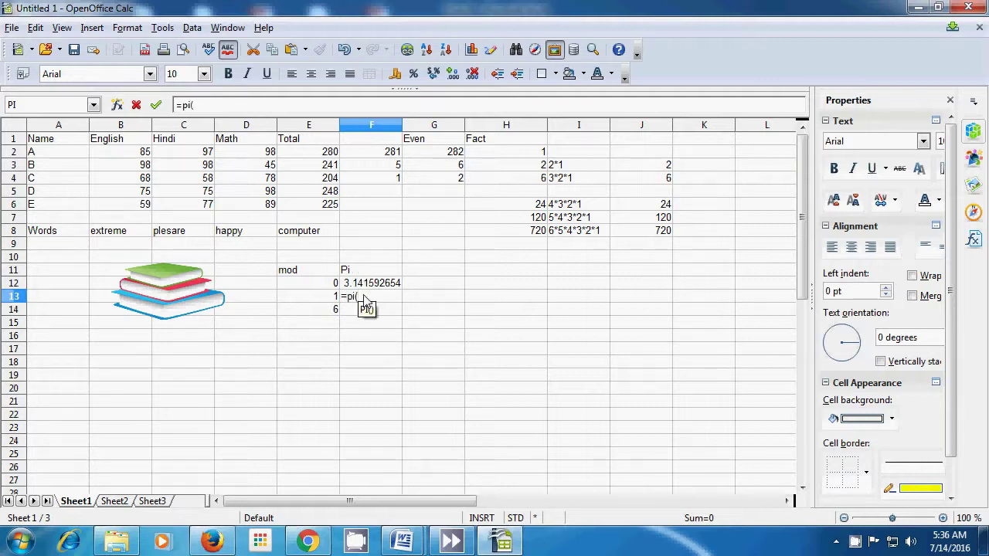
text(2)
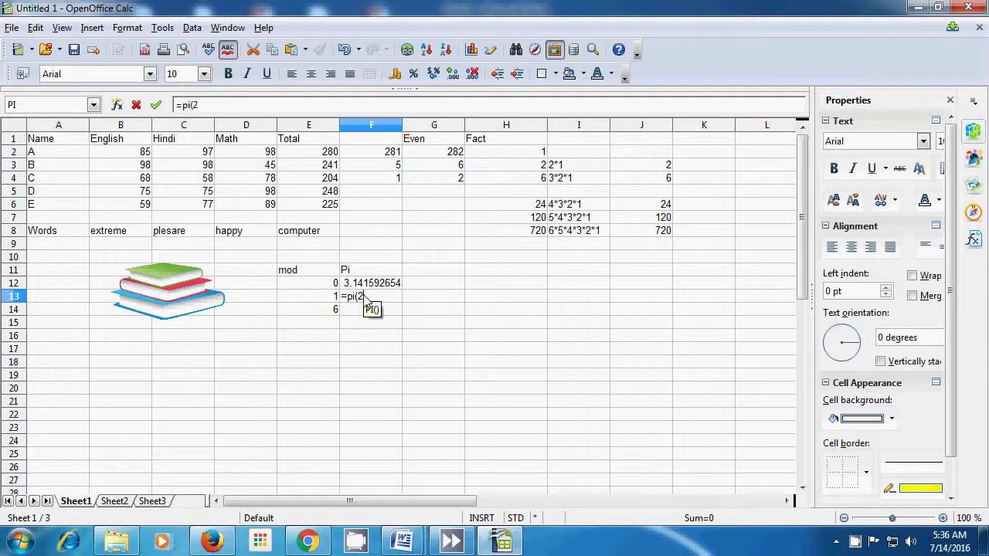
text())
key(Return)
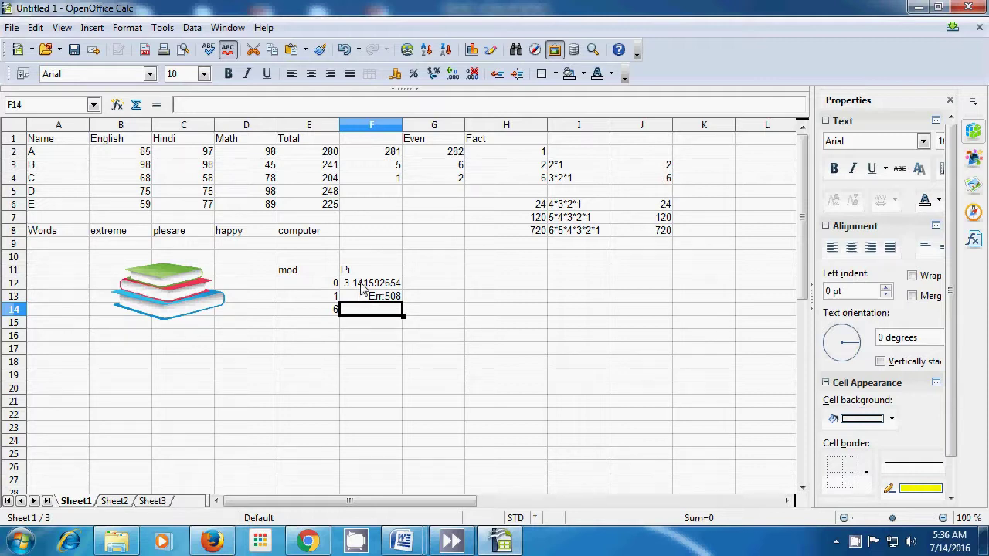
click(360, 286)
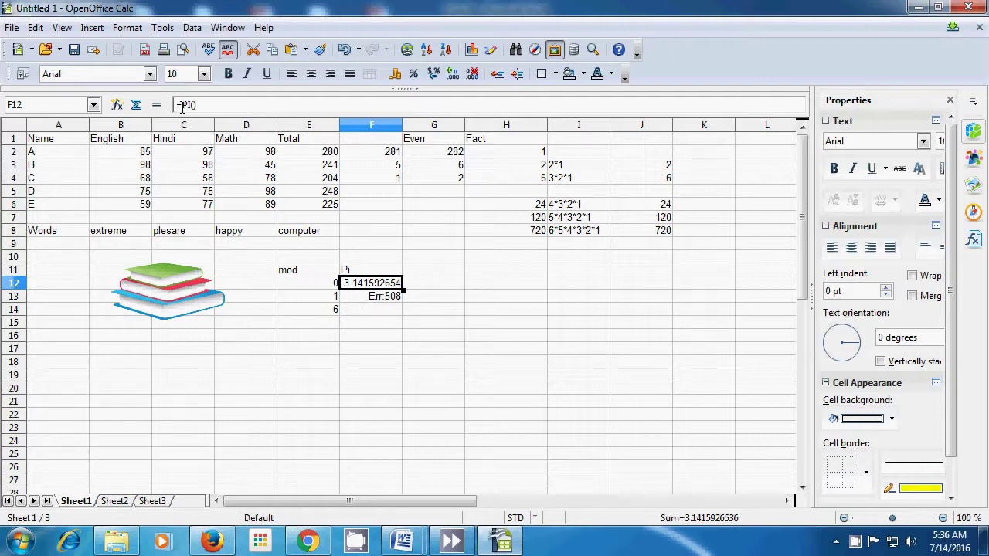
double_click(367, 284)
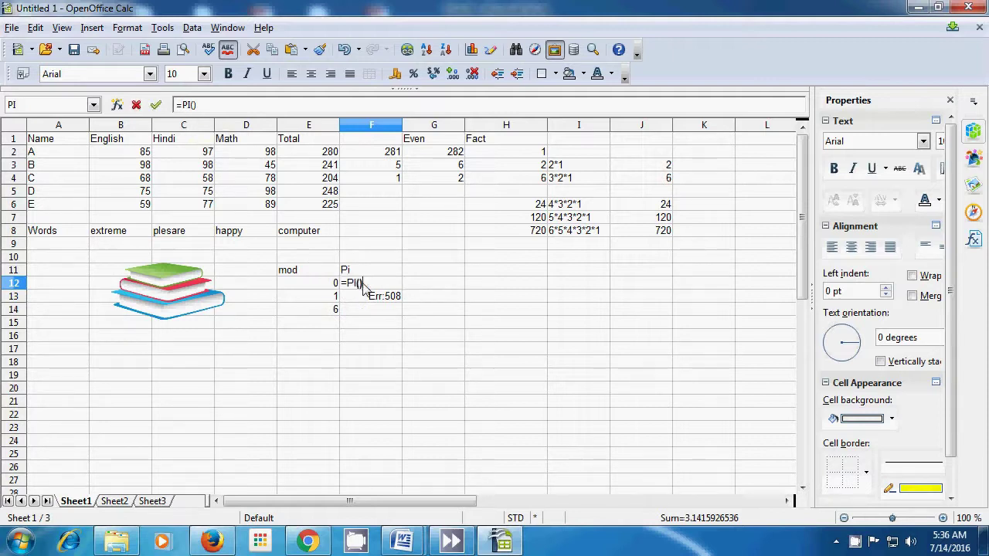
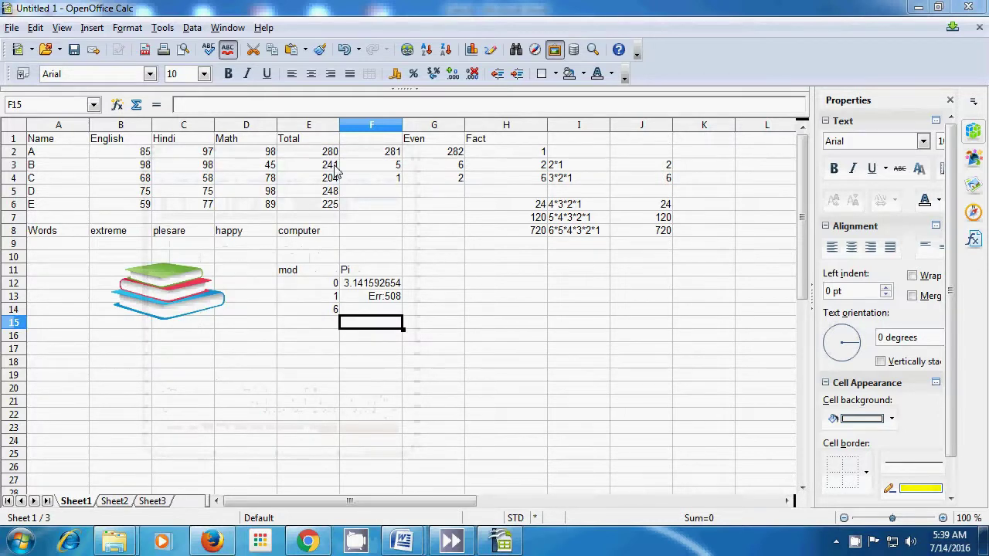
Step: Add the heading Power in cell G11 and enter the formula =power(2;2) in cell G12
click(424, 279)
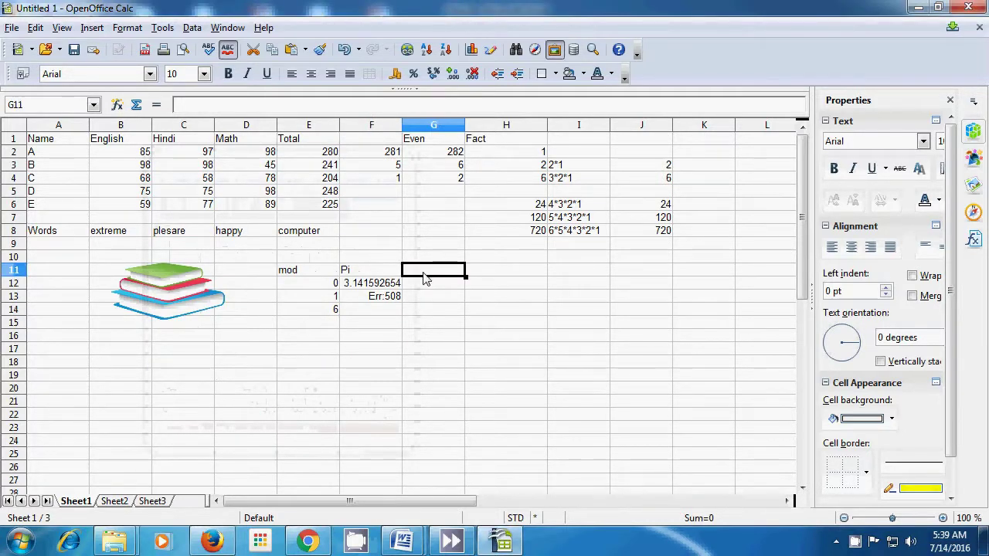
text(Power)
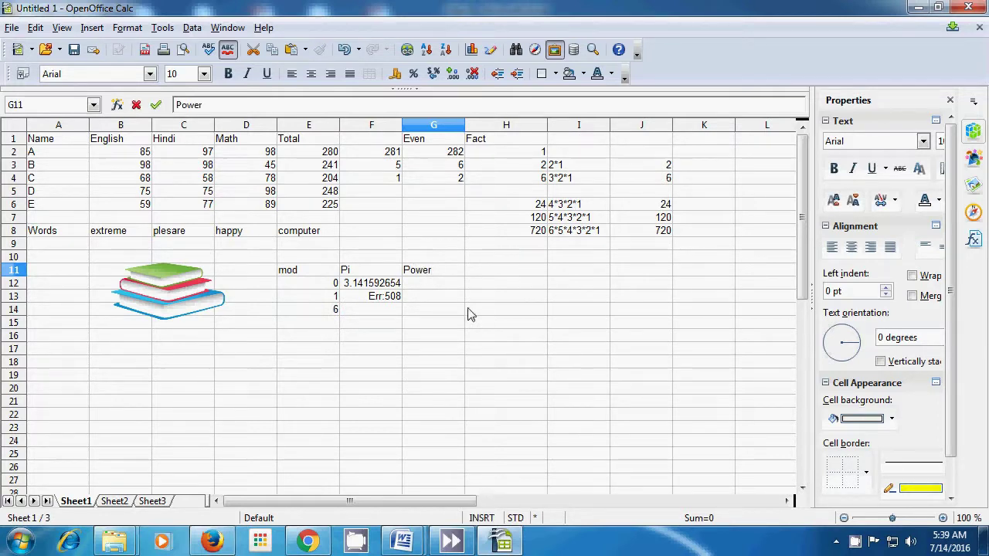
click(444, 286)
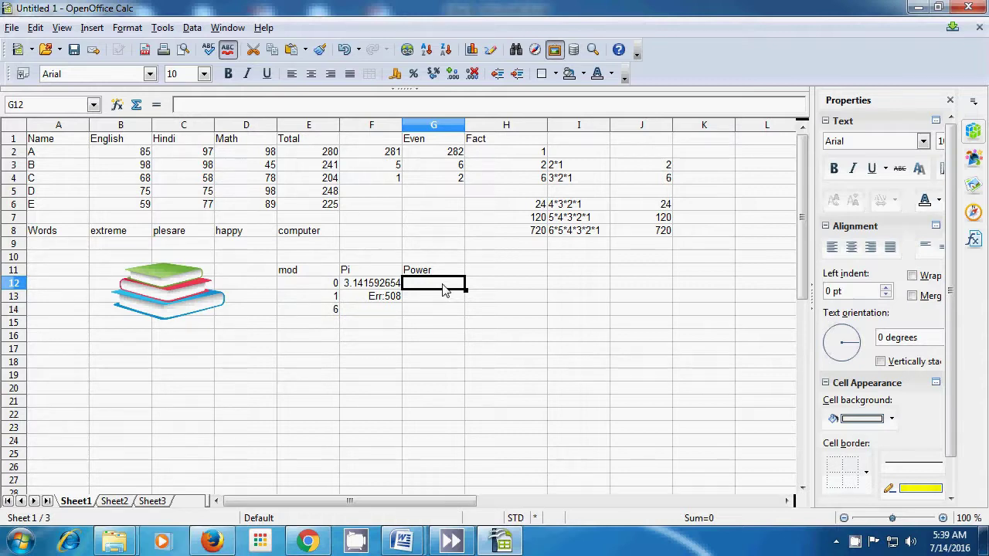
text(=)
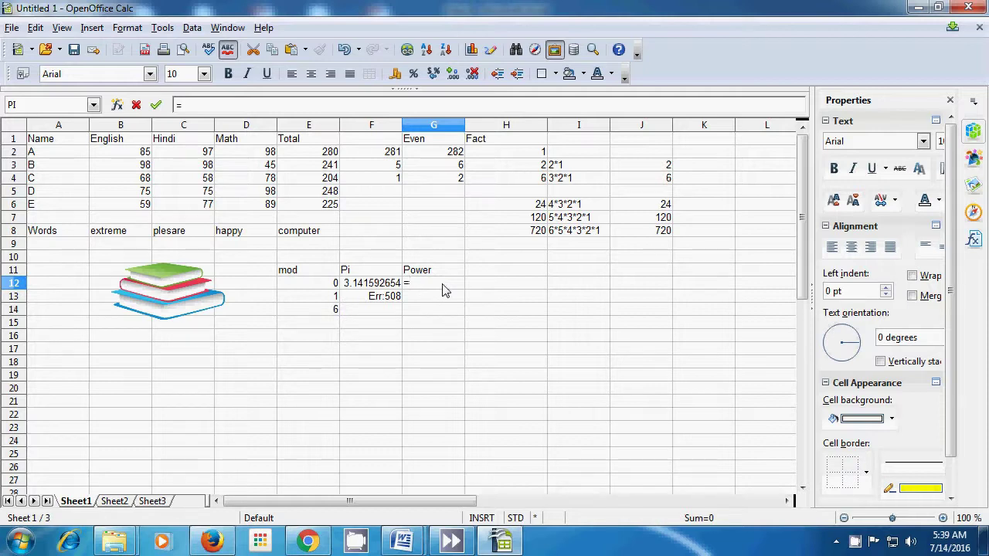
text(power()
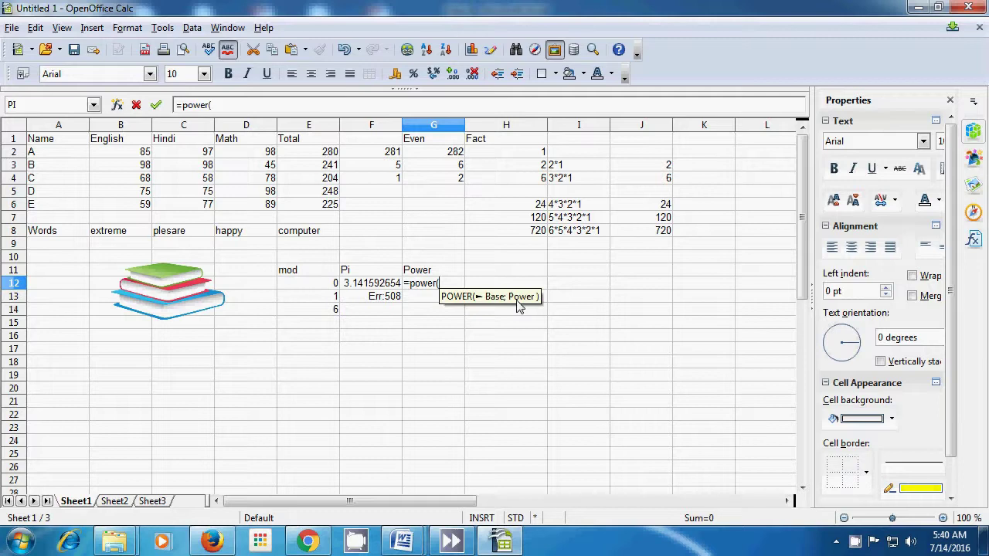
text(2)
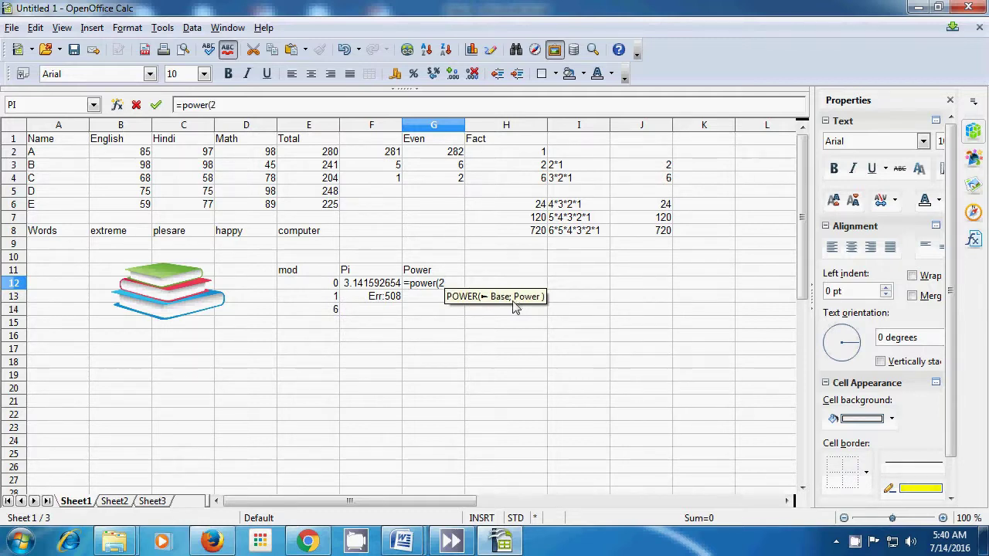
text(;2)
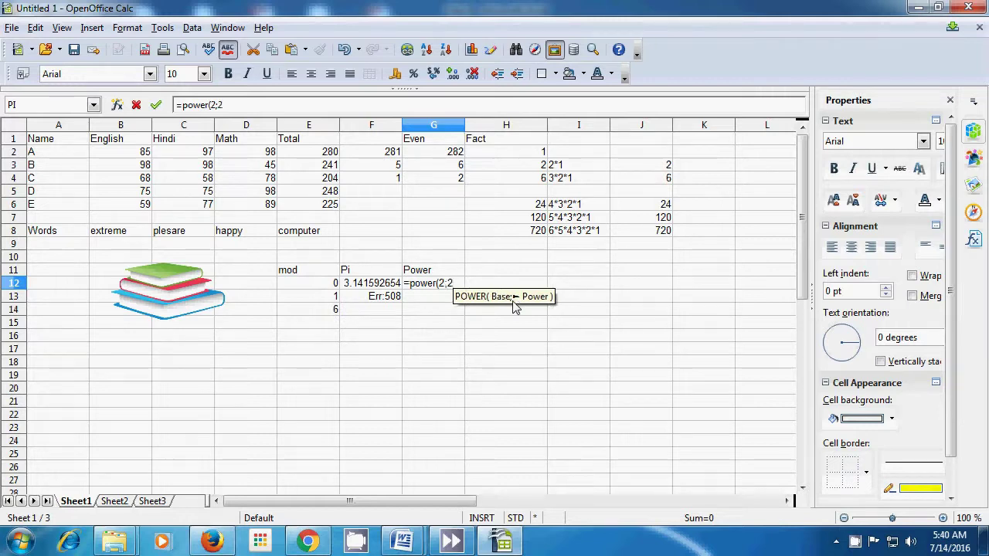
text())
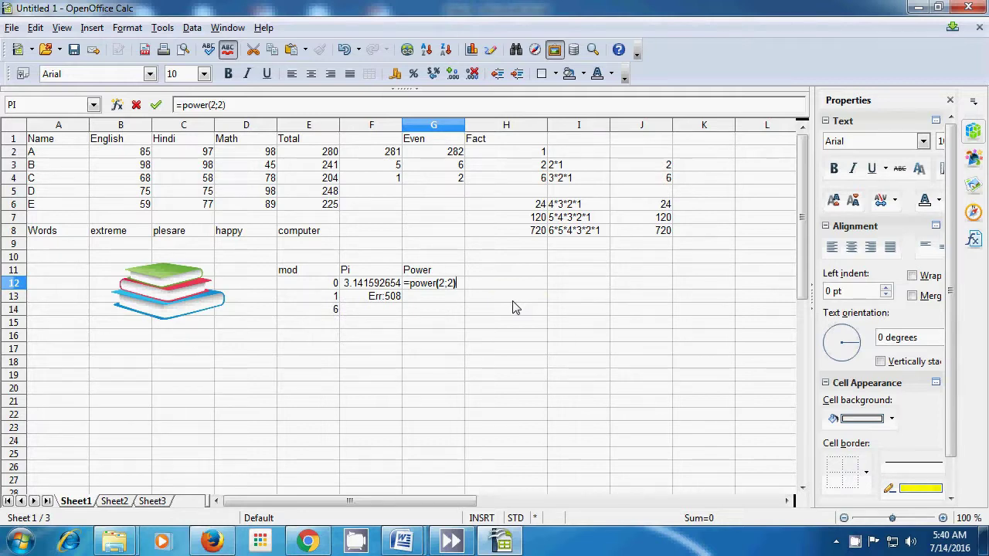
key(Return)
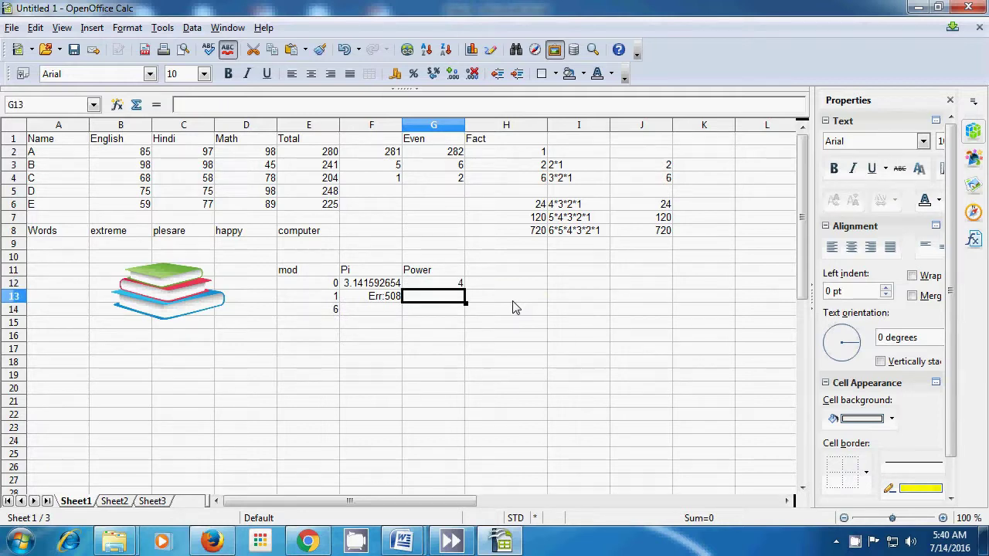
Step: Enter the formula =2*2 in cell I12 to check the first power calculation
click(562, 286)
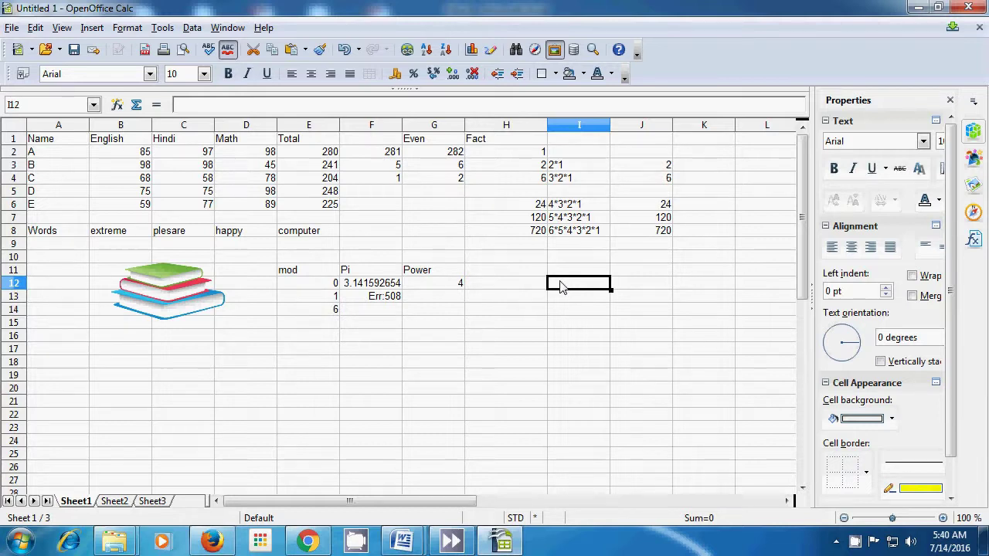
text(=2)
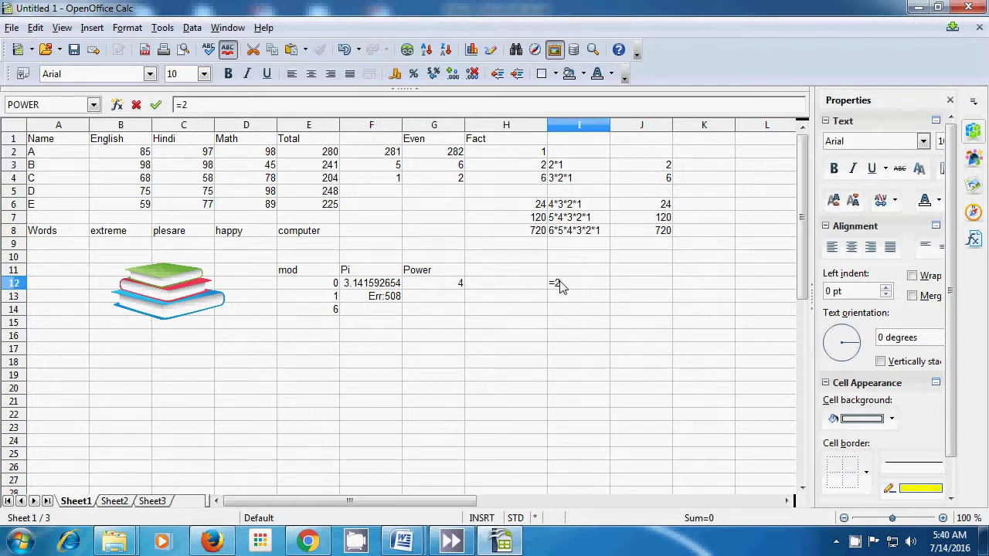
text(*2)
key(Return)
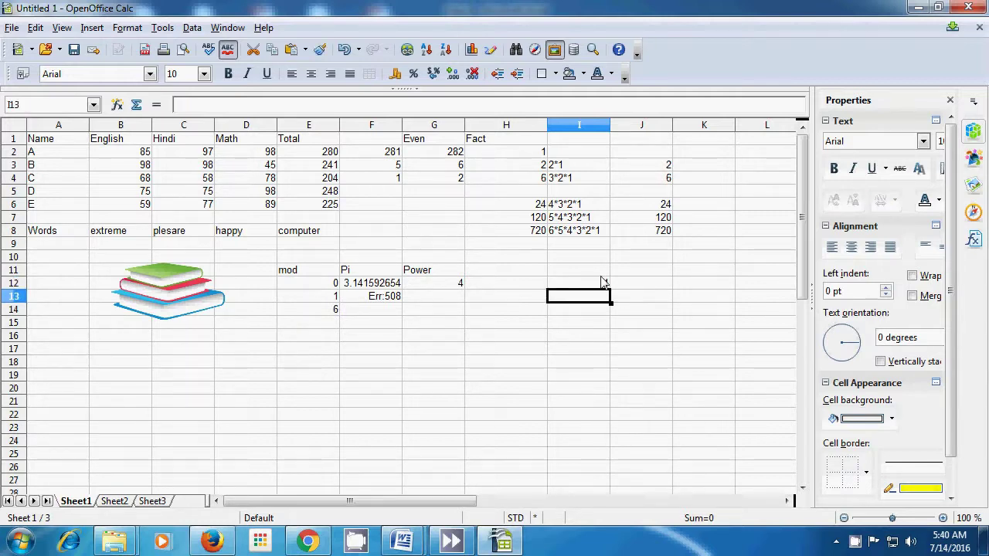
Step: Enter the formula =power(4;3) in cell G13 to raise 4 to the power of 3
click(446, 303)
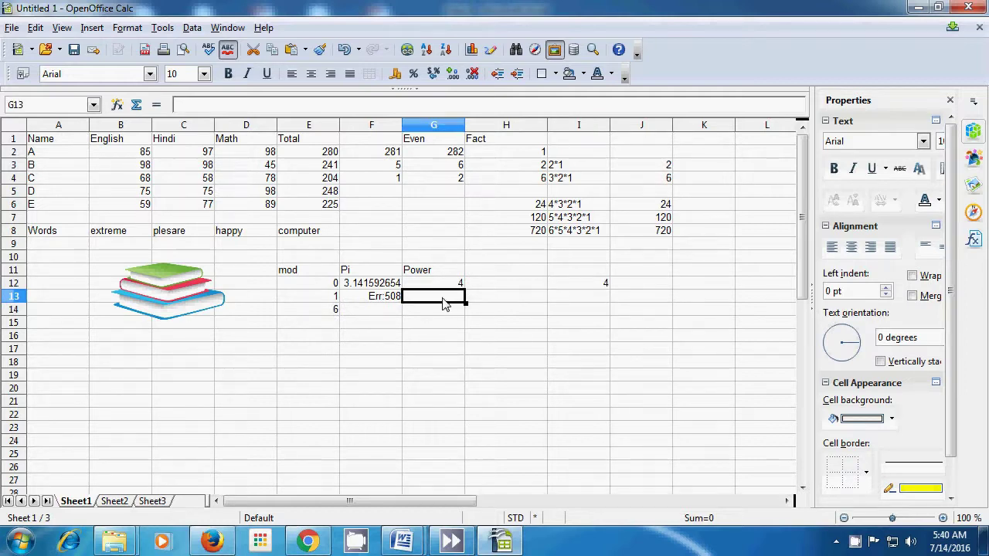
text(=)
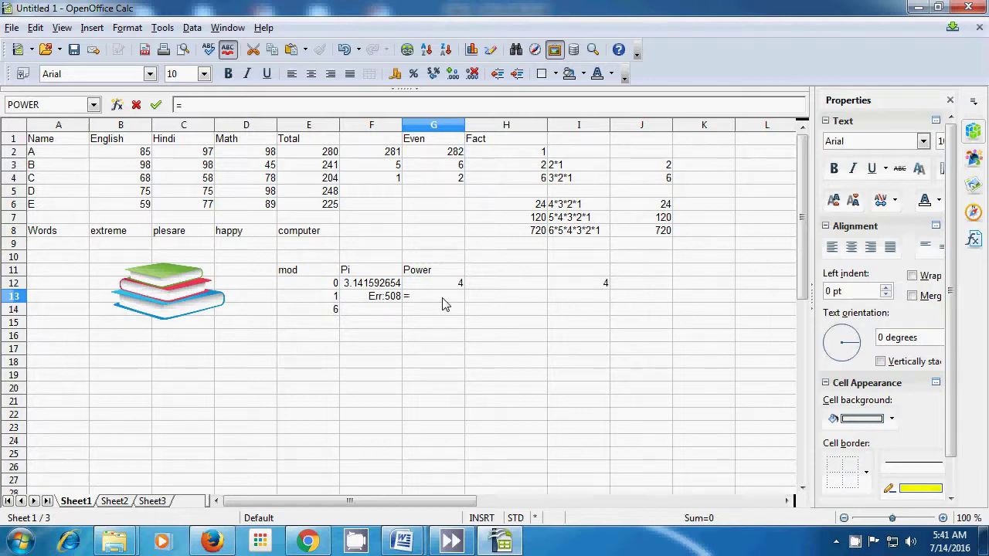
text(power)
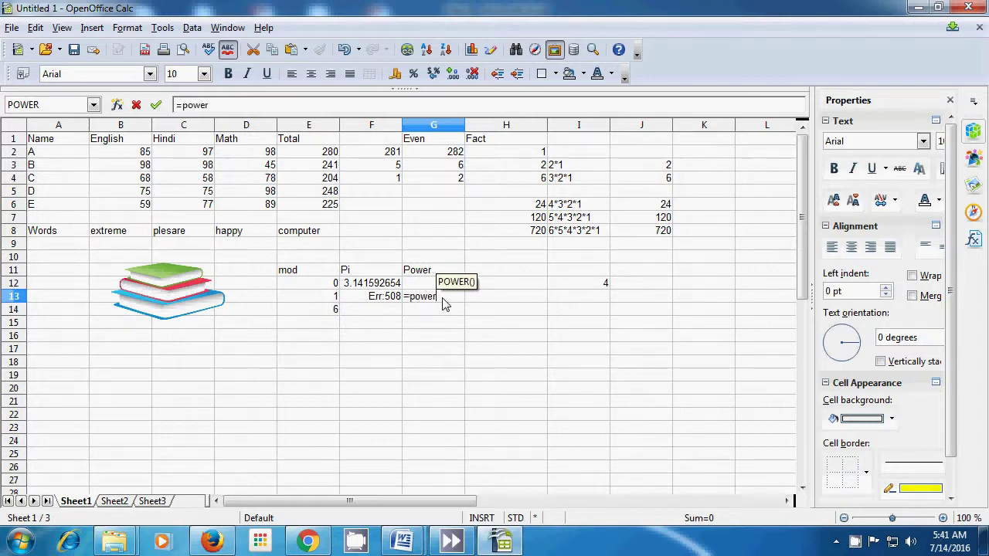
text(()
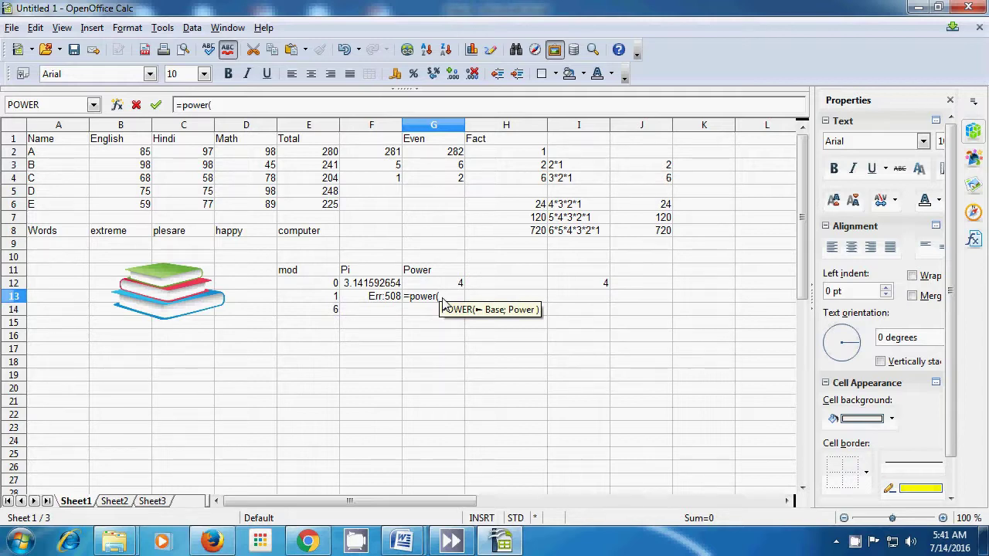
text(4)
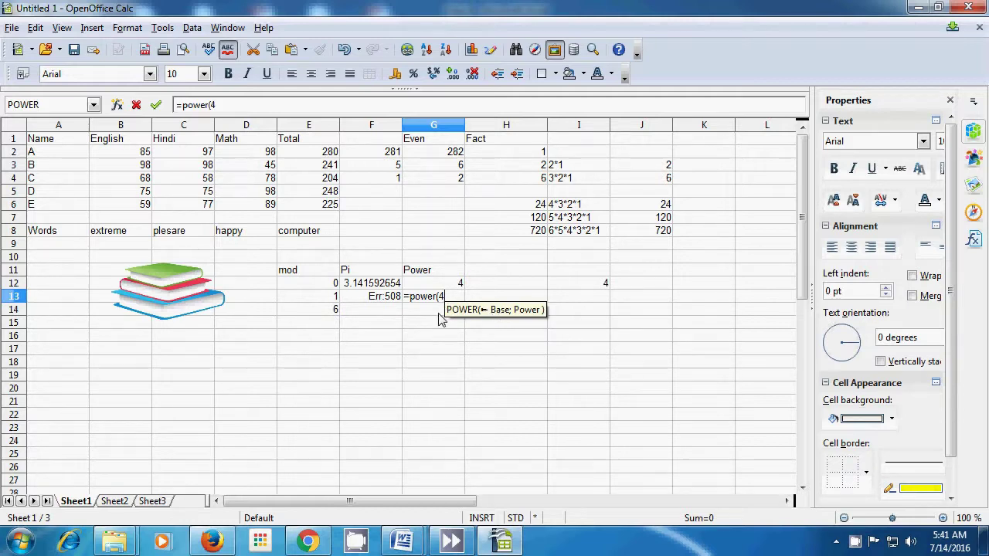
text(;)
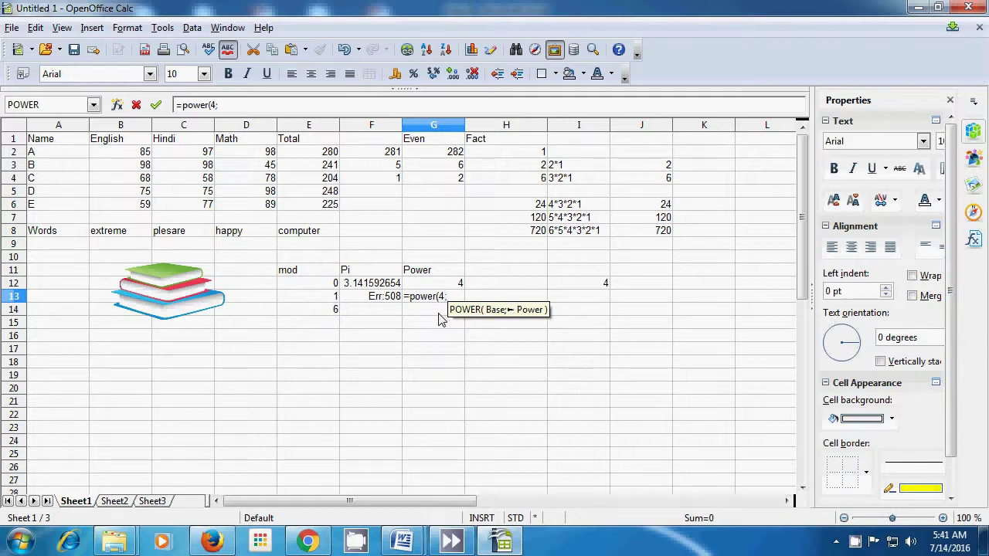
text(3)
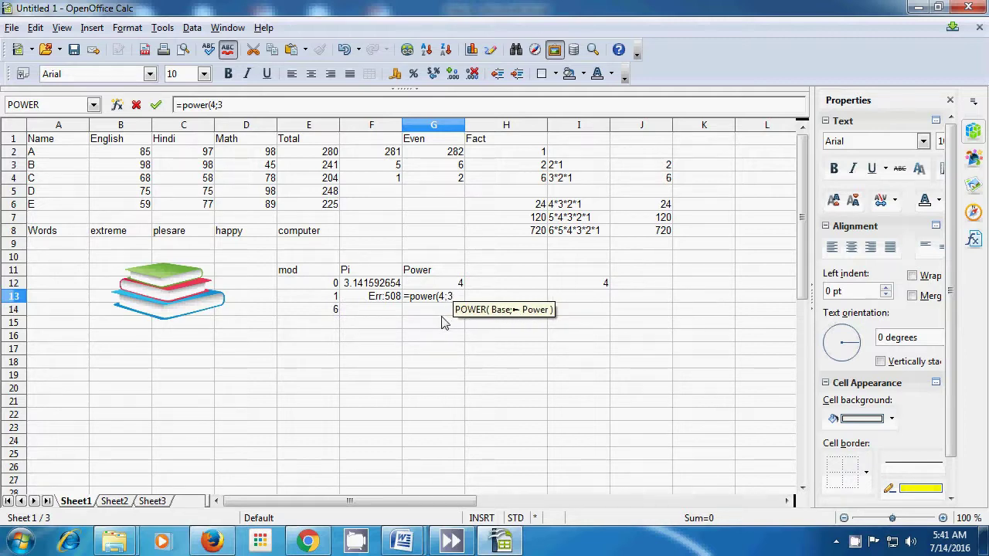
text())
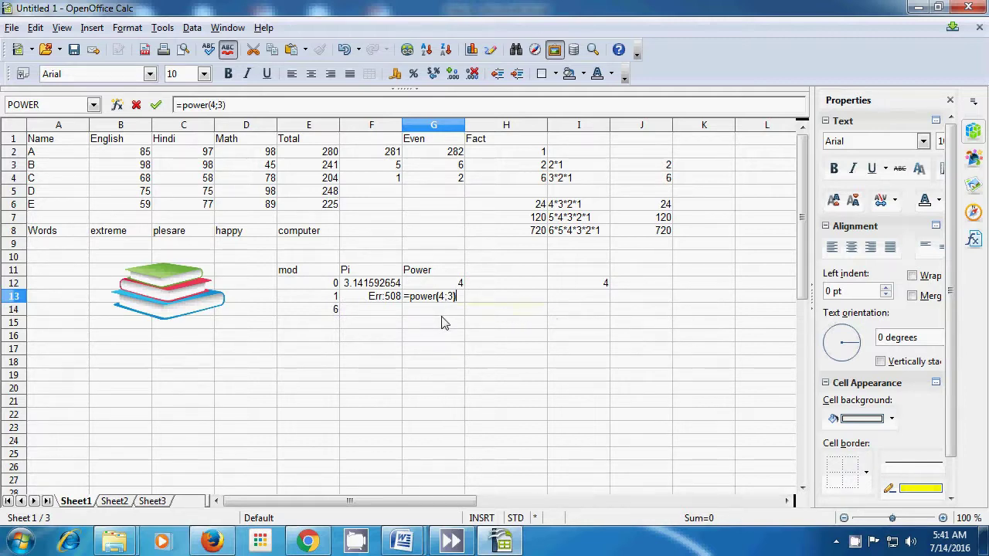
key(Return)
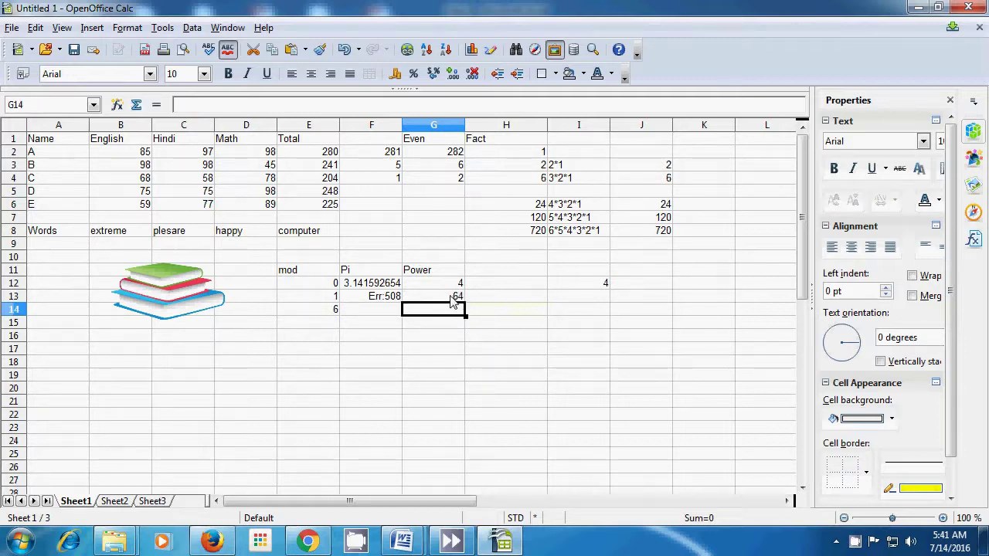
Step: Enter the formula =4*4*4 in cell I13 to check the second power calculation
click(561, 303)
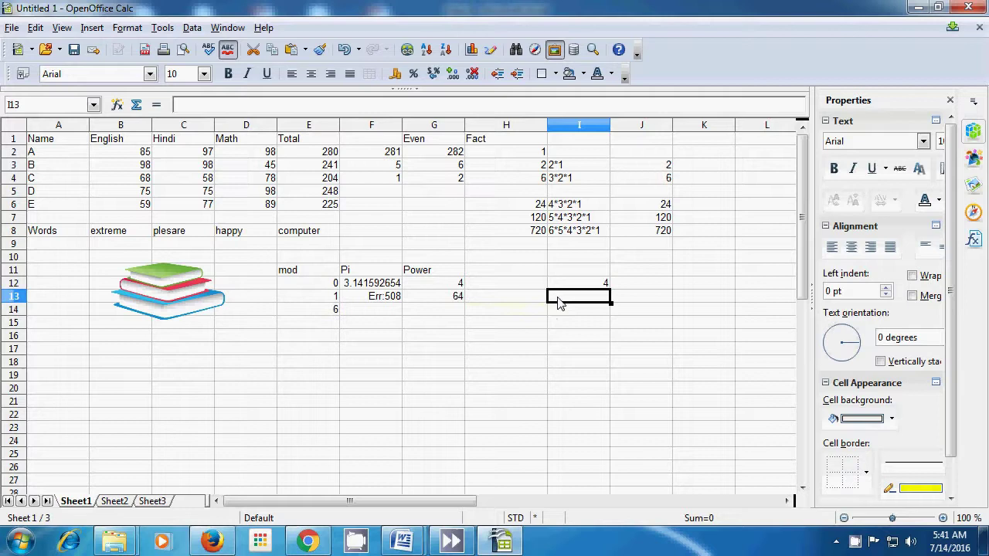
text(=)
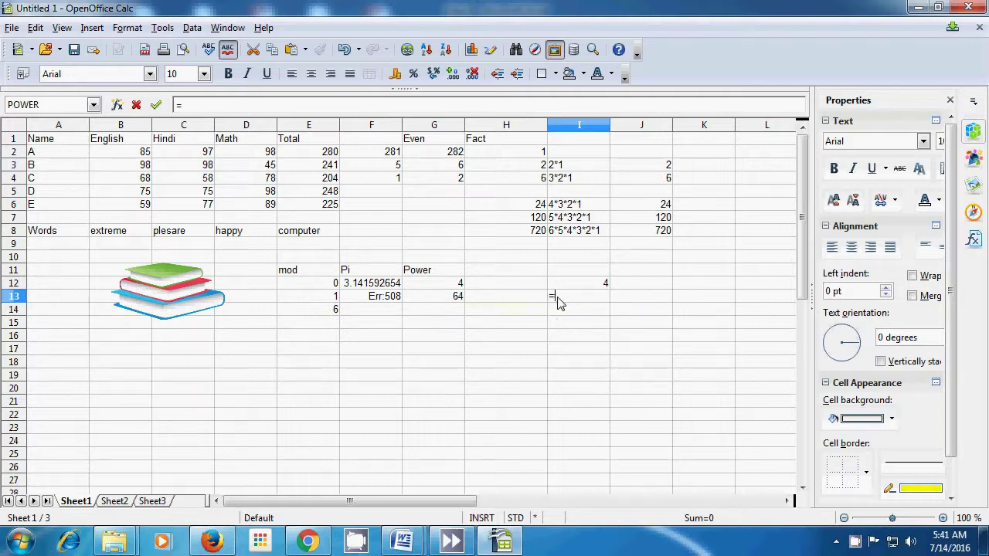
text(4*4*4)
key(Return)
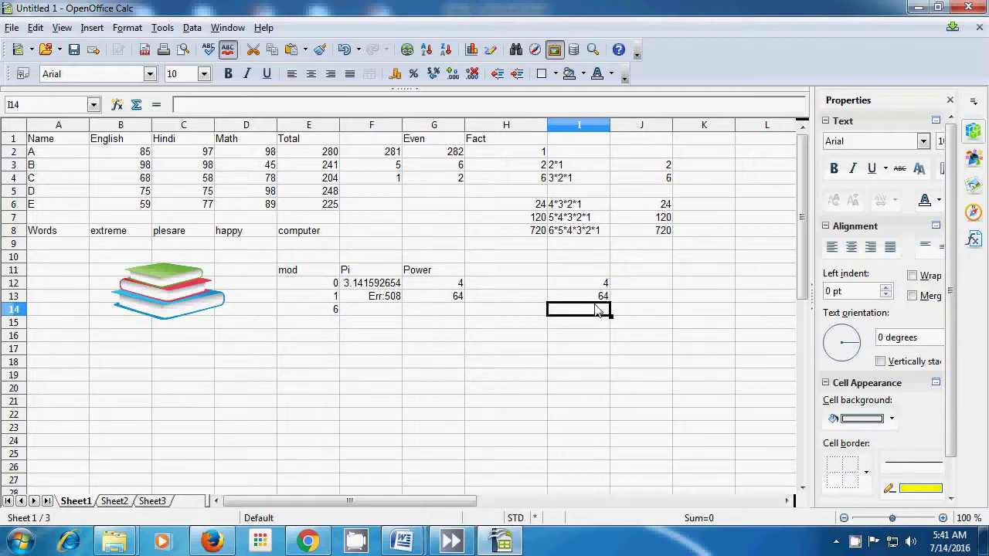
Step: Enter the formula =power(5;5) in cell G14 to raise 5 to the power of 5
click(431, 317)
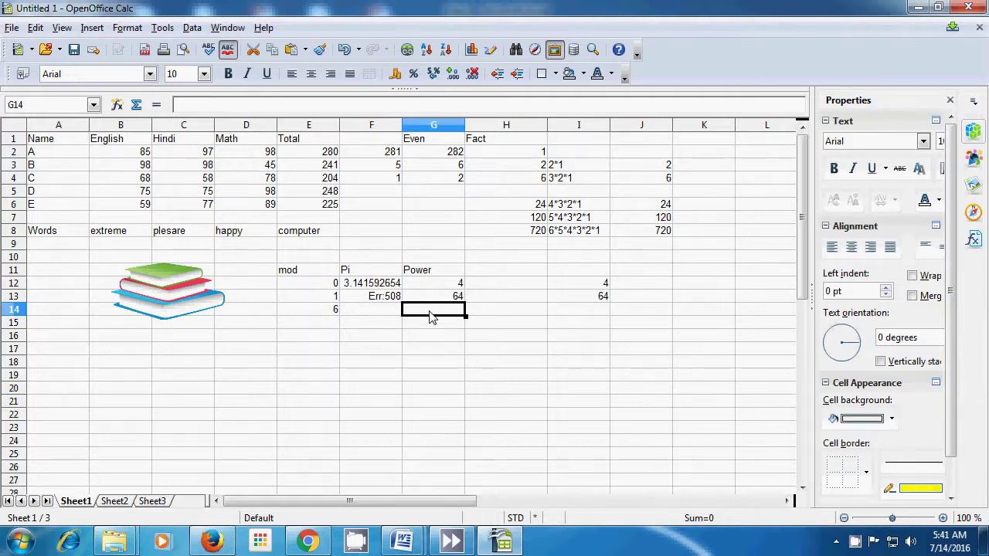
text(=)
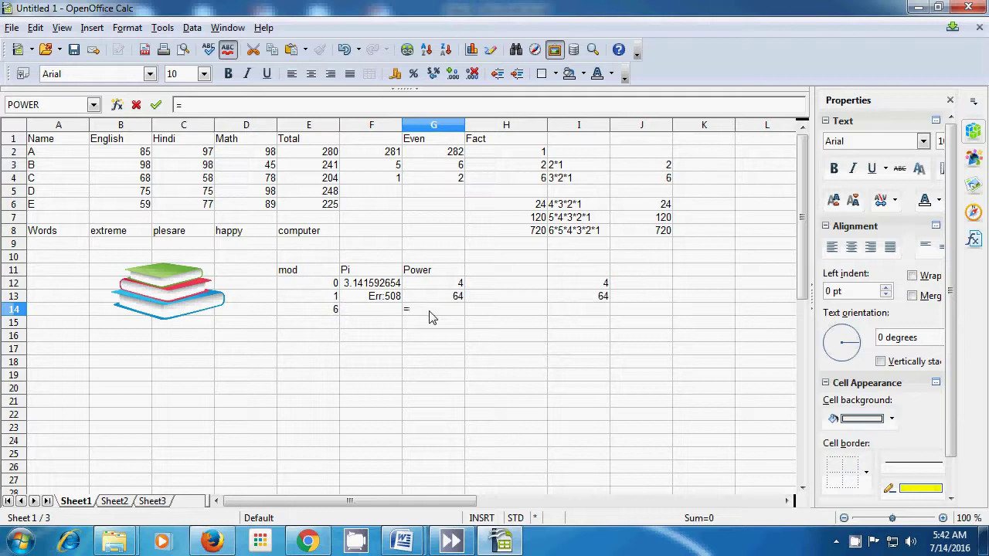
text(5)
key(BackSpace)
text(pow)
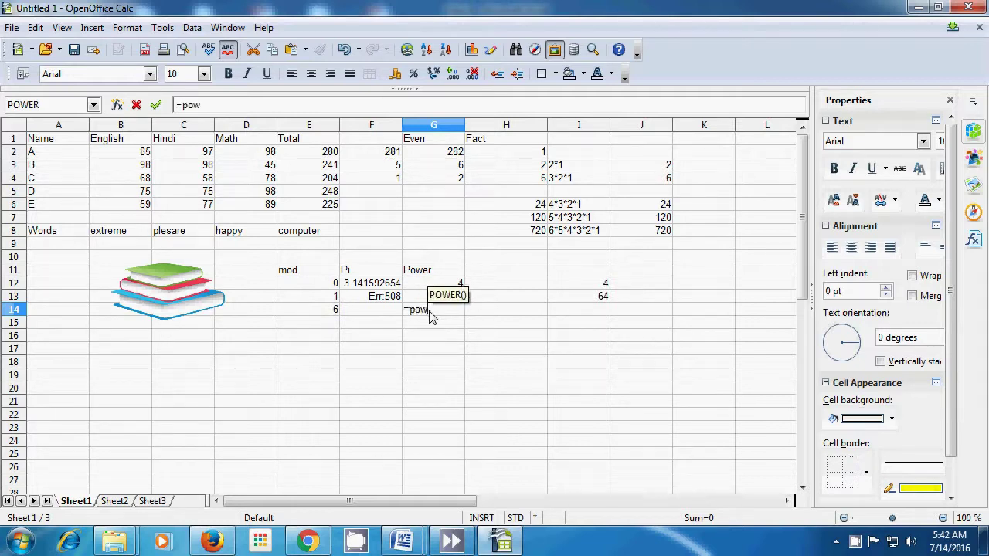
text(er()
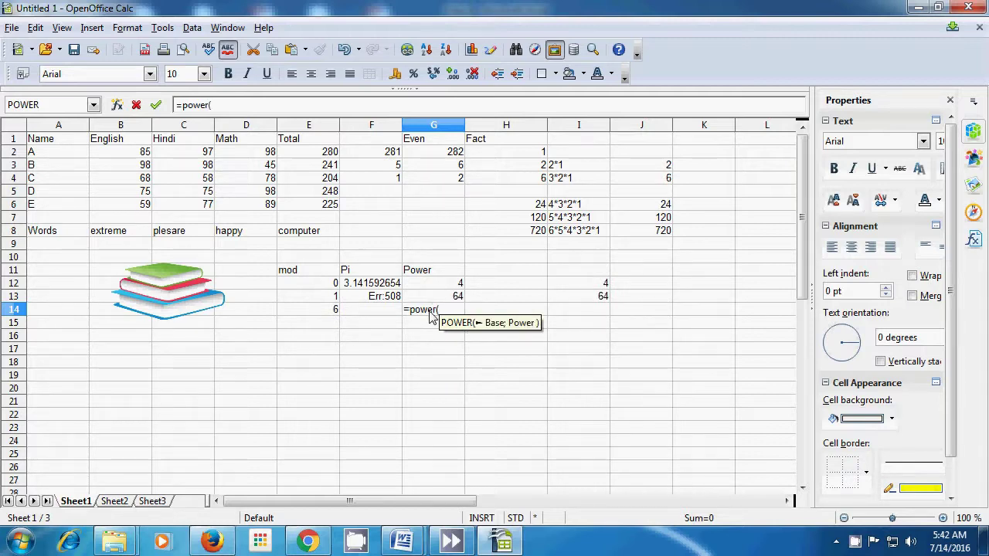
text(5;)
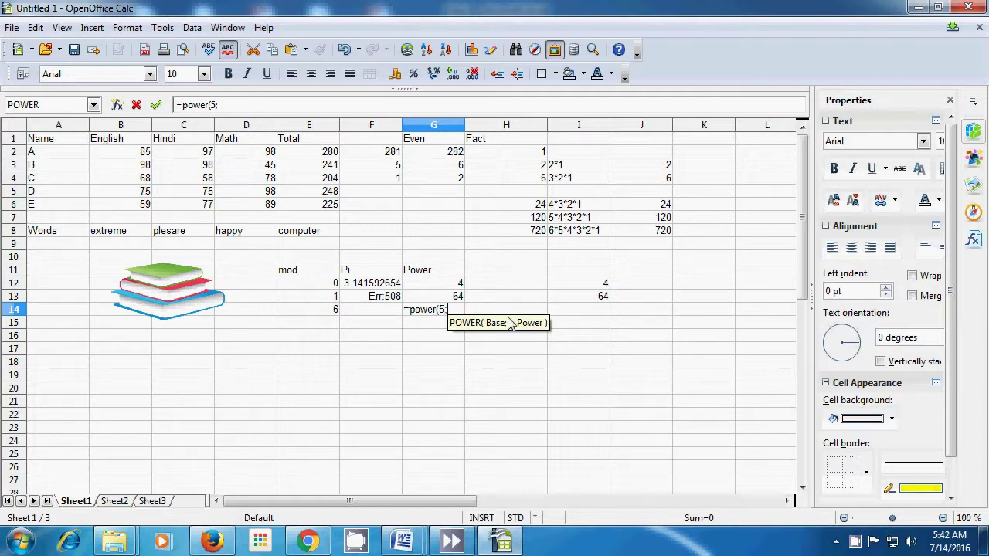
text(5))
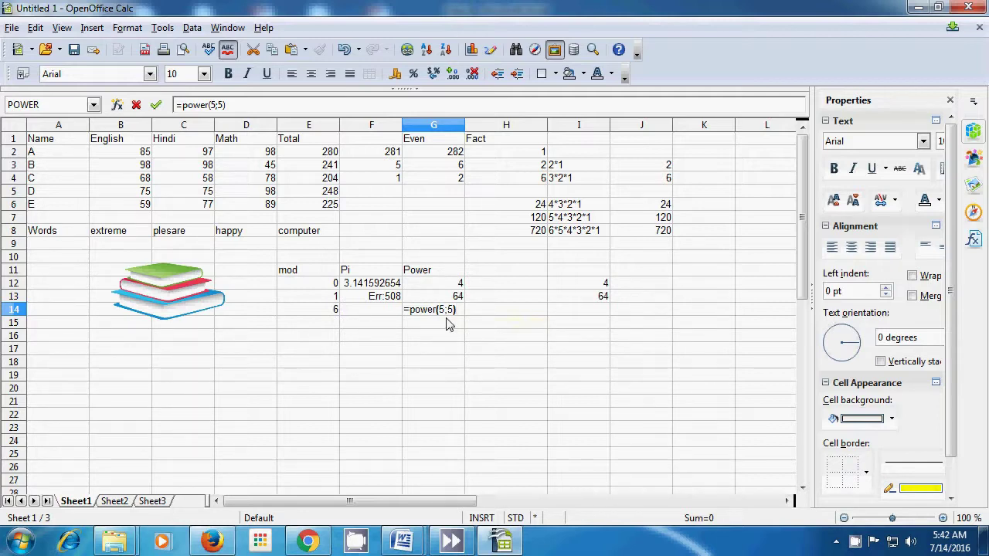
click(576, 314)
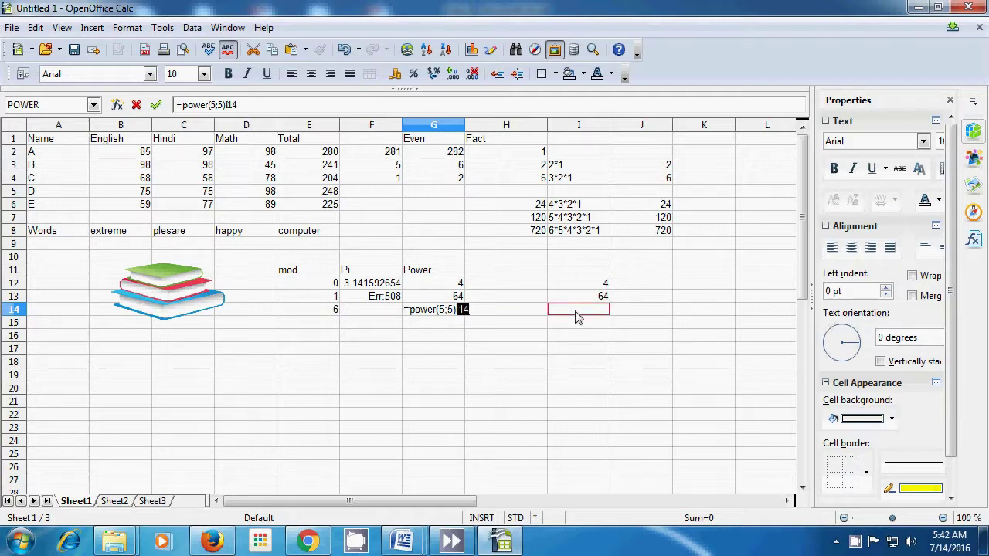
key(BackSpace)
key(Return)
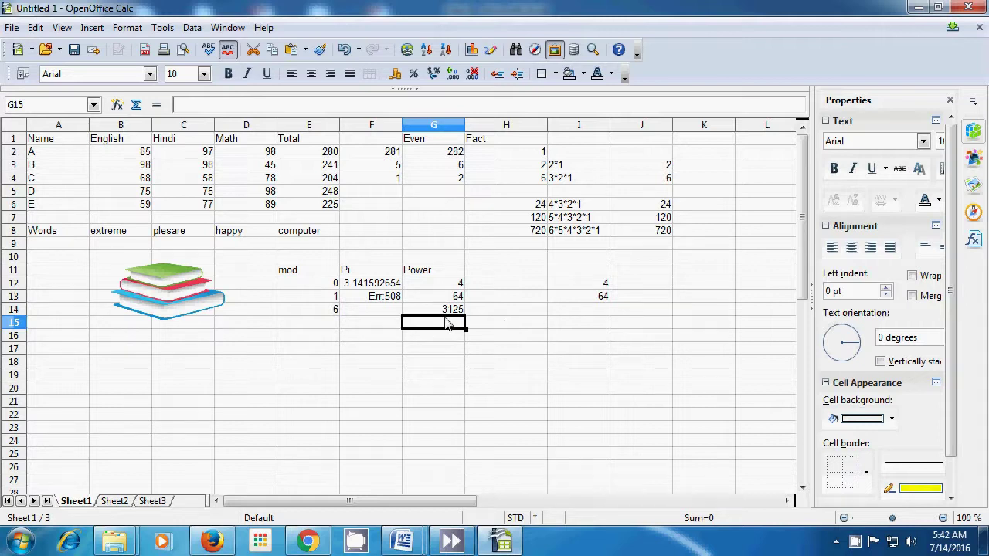
Step: Enter the formula =5*5*5*5*5 in cell I14 to check the third power calculation
click(580, 312)
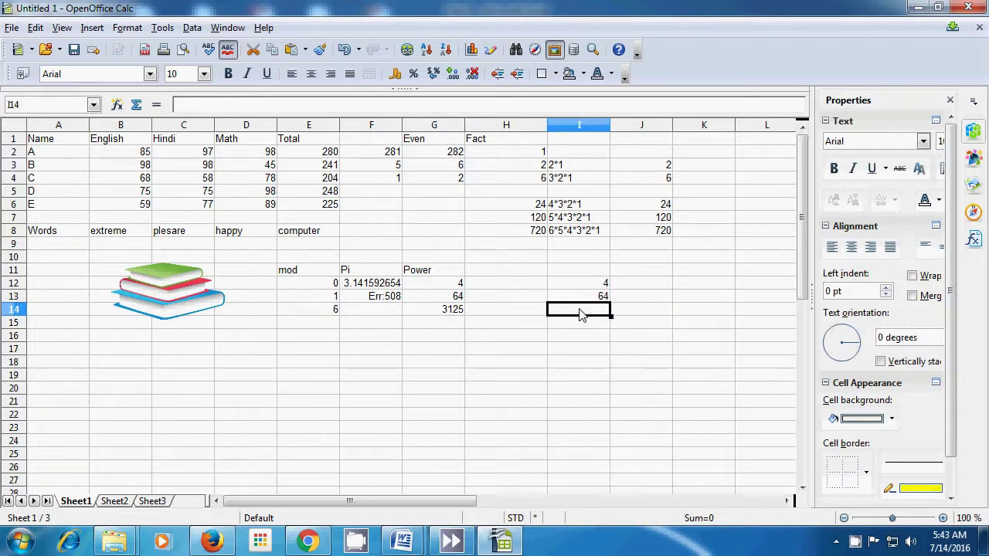
text(5*5)
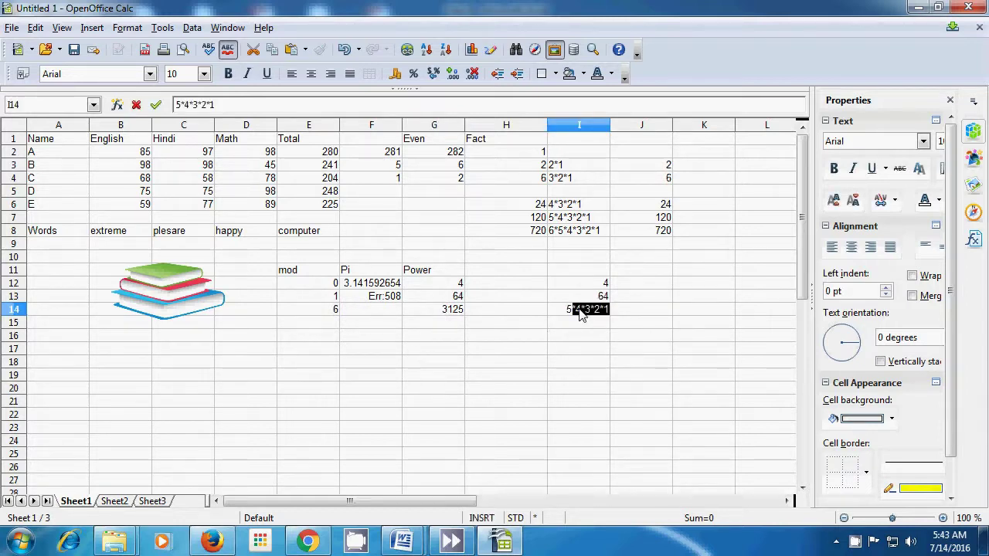
text(*5*5)
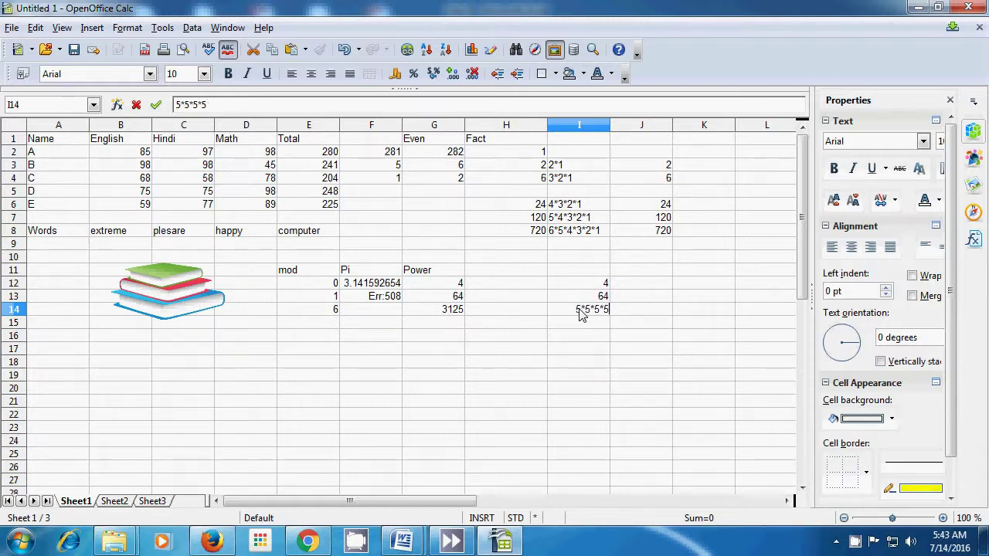
key(BackSpace)
key(BackSpace)
key(BackSpace)
key(BackSpace)
key(BackSpace)
key(BackSpace)
key(BackSpace)
text(=%)
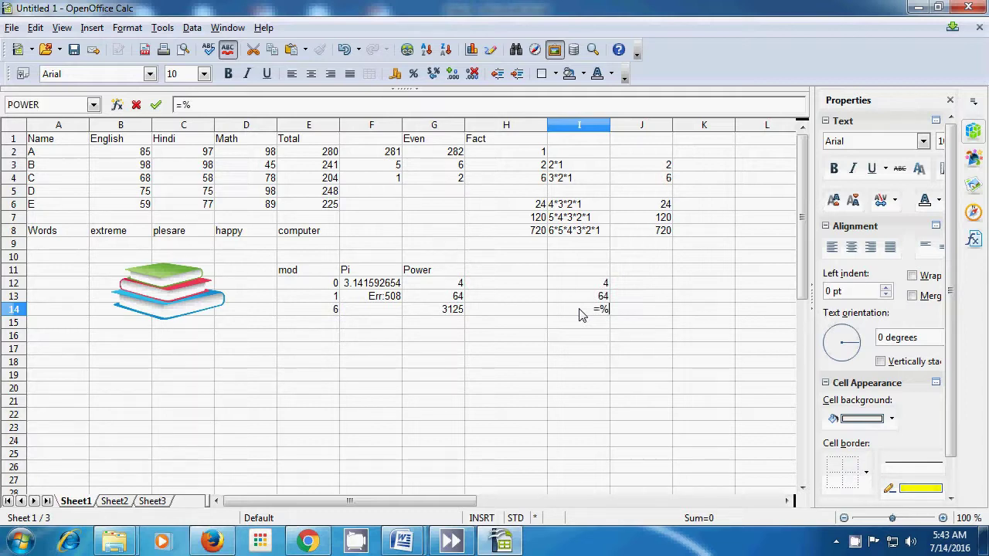
key(BackSpace)
text(5*5*5)
key(BackSpace)
text(5*5*5)
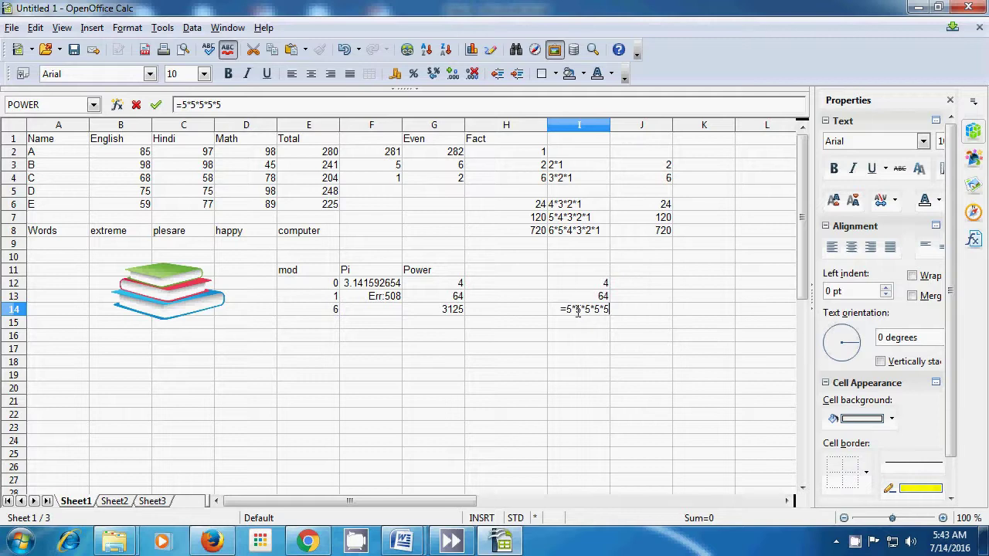
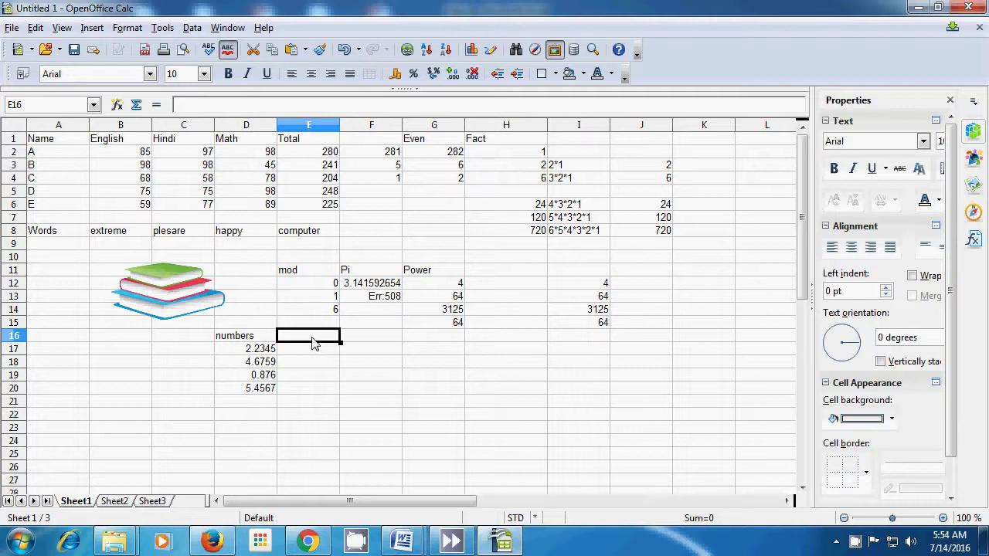
Step: Add the heading round in cell E16 and enter the formula =round(D17;2) in cell E17
key(Return)
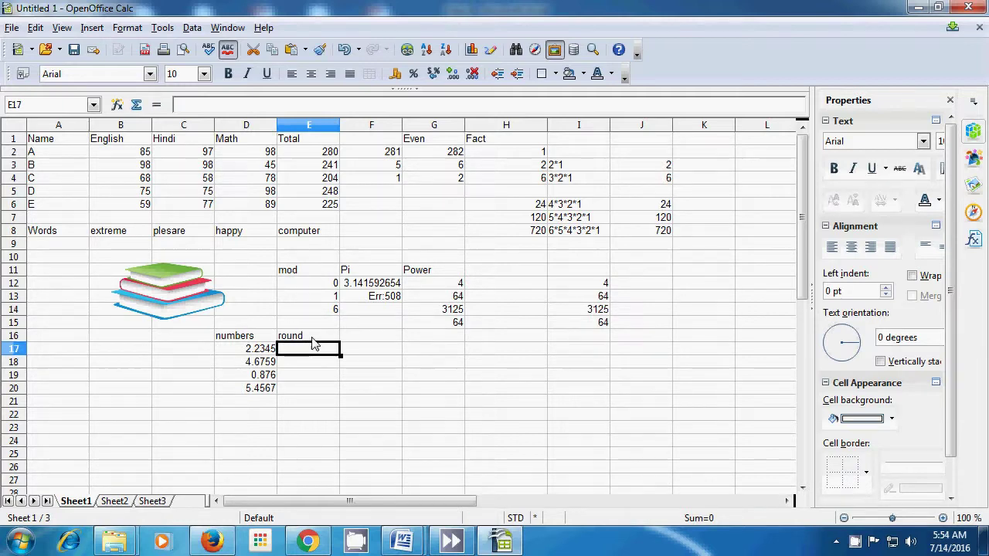
text(=)
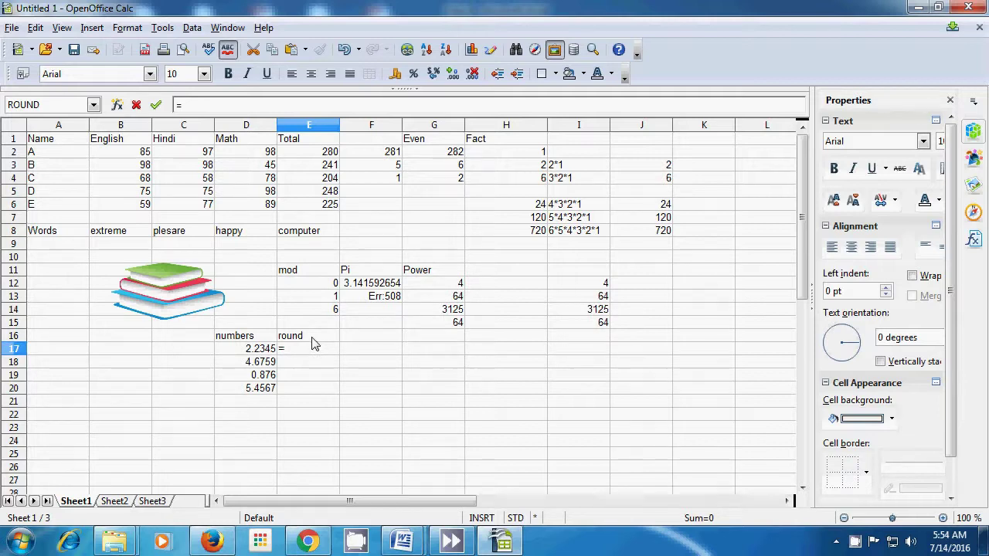
text(round()
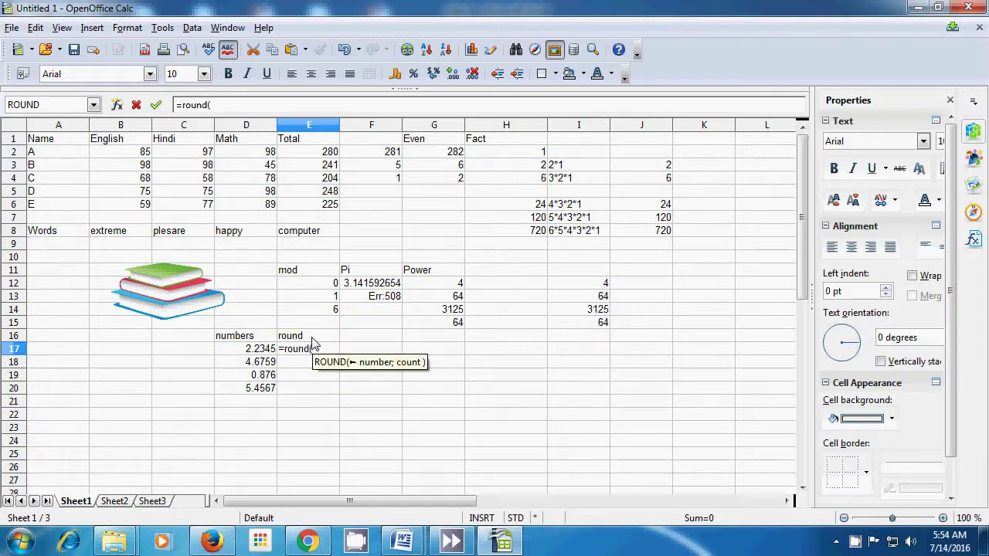
click(255, 352)
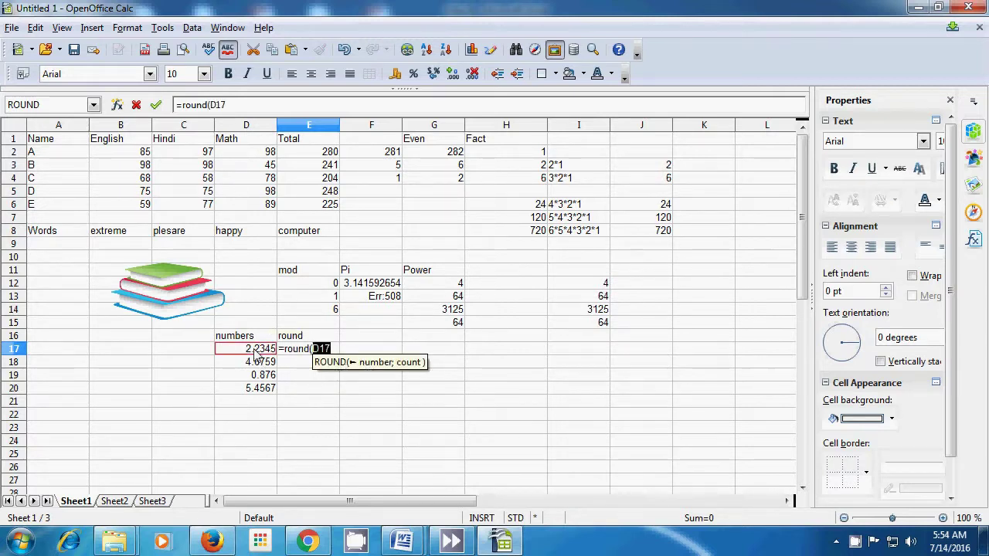
text(;)
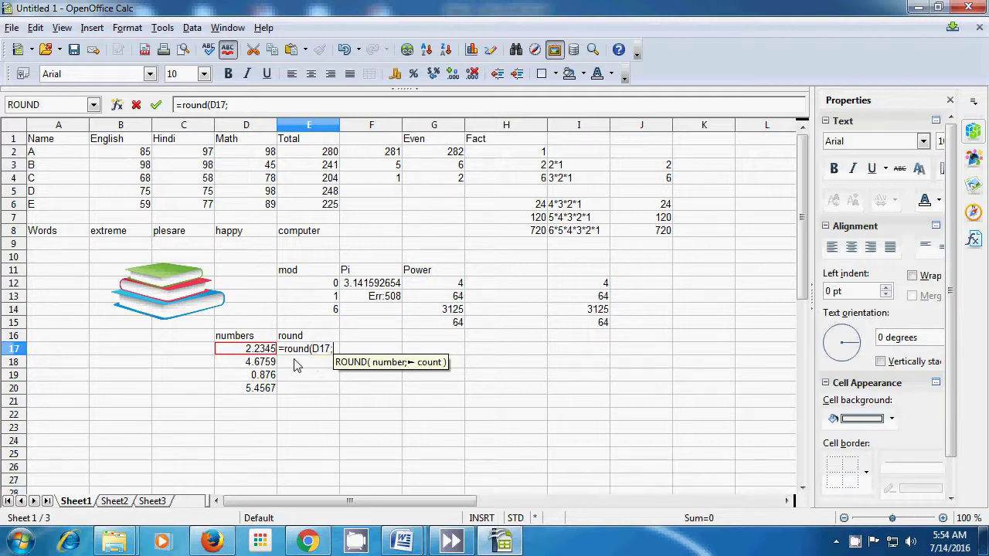
text(2))
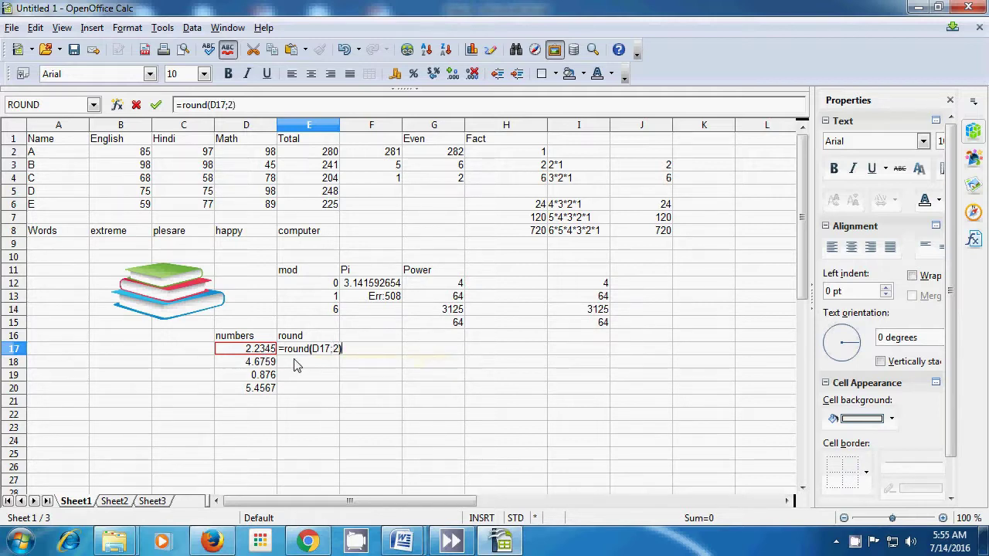
key(Return)
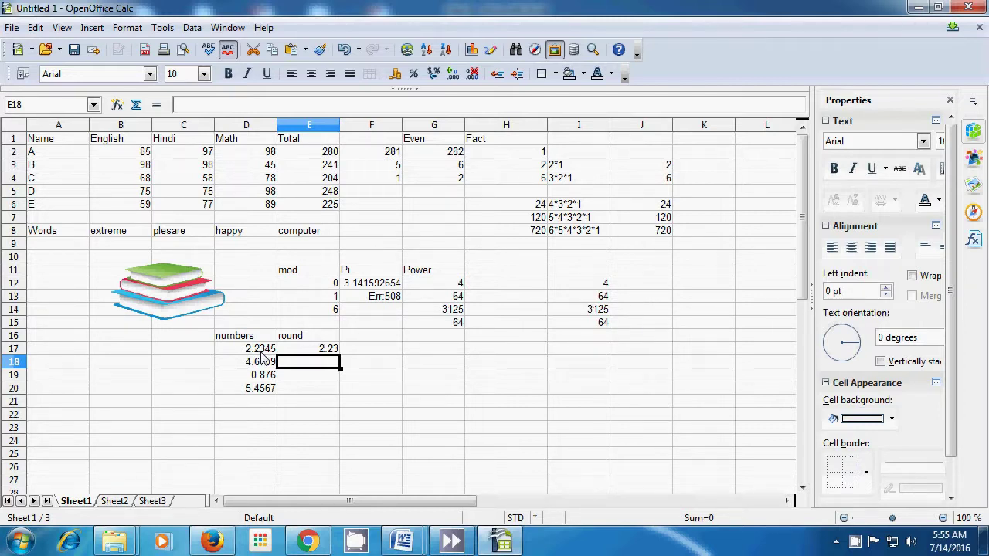
Step: Enter the formula =round(D18;3) in cell E18 to round the second number to three decimal places
text(=)
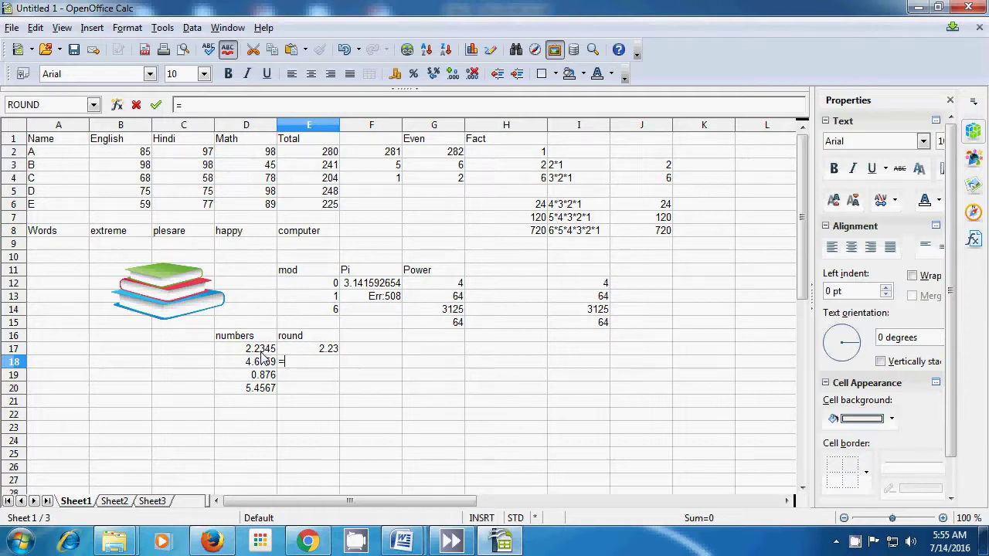
text(ro)
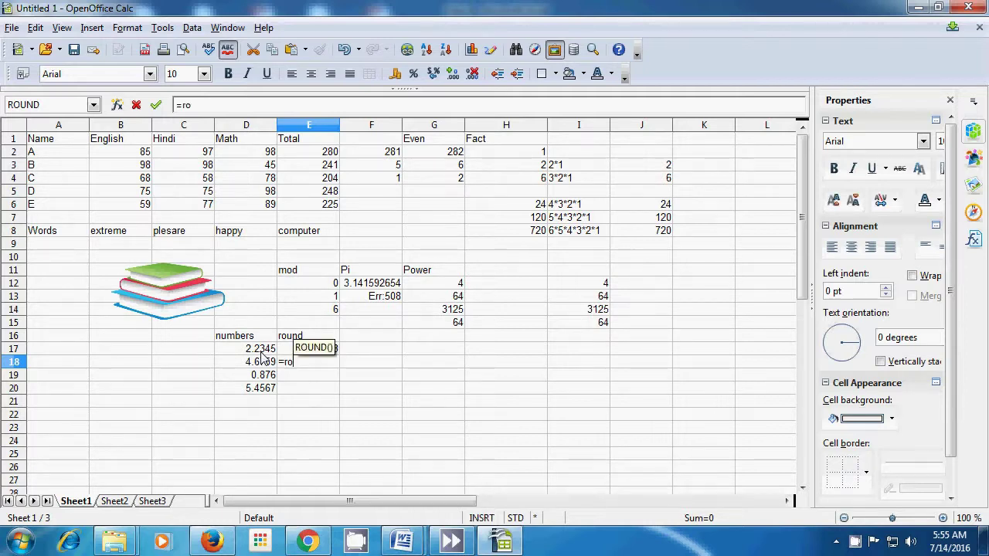
text(u)
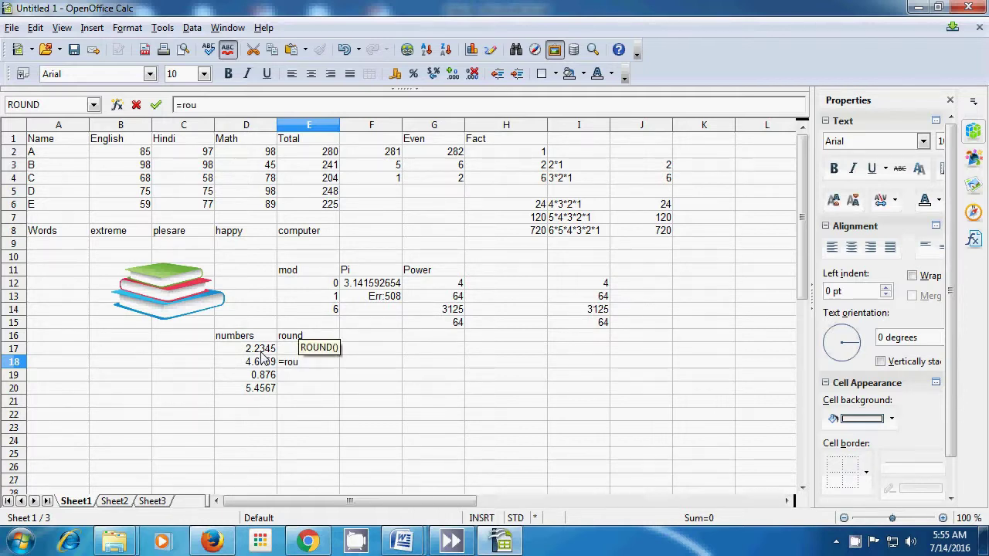
text(nd)
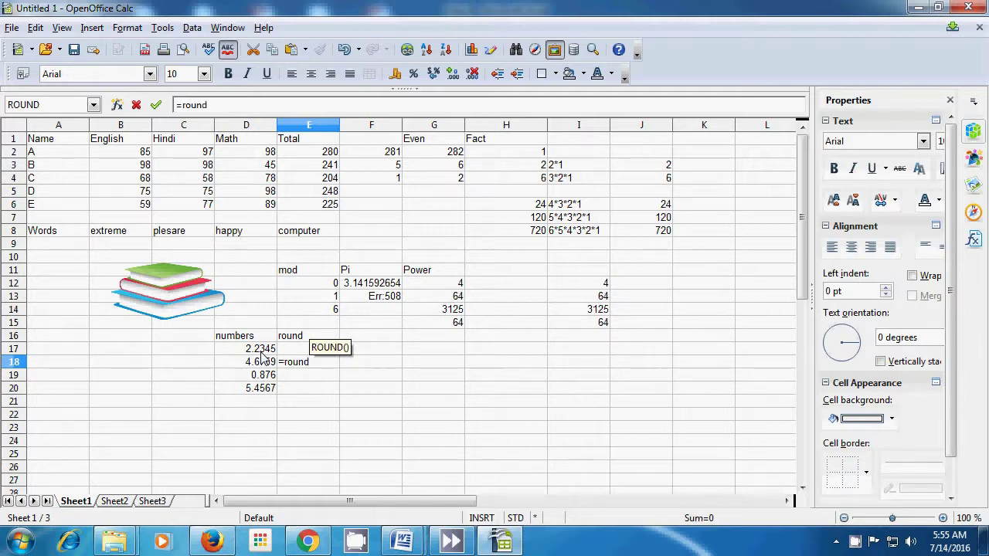
text(()
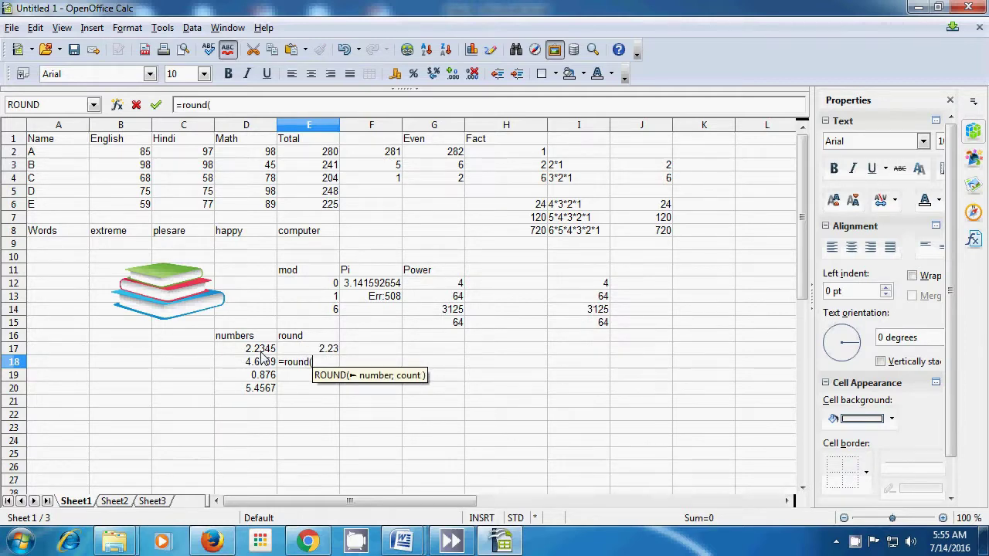
click(245, 364)
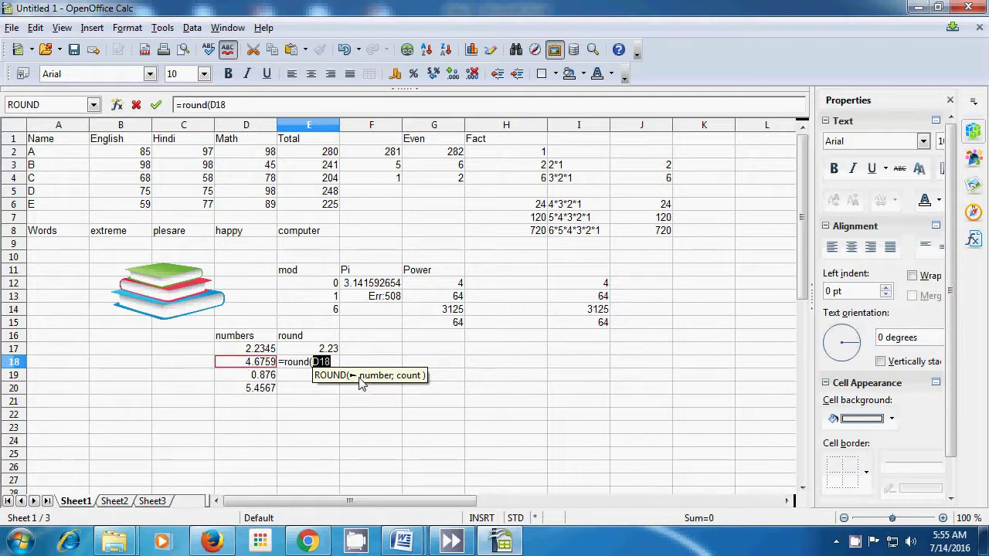
text(;)
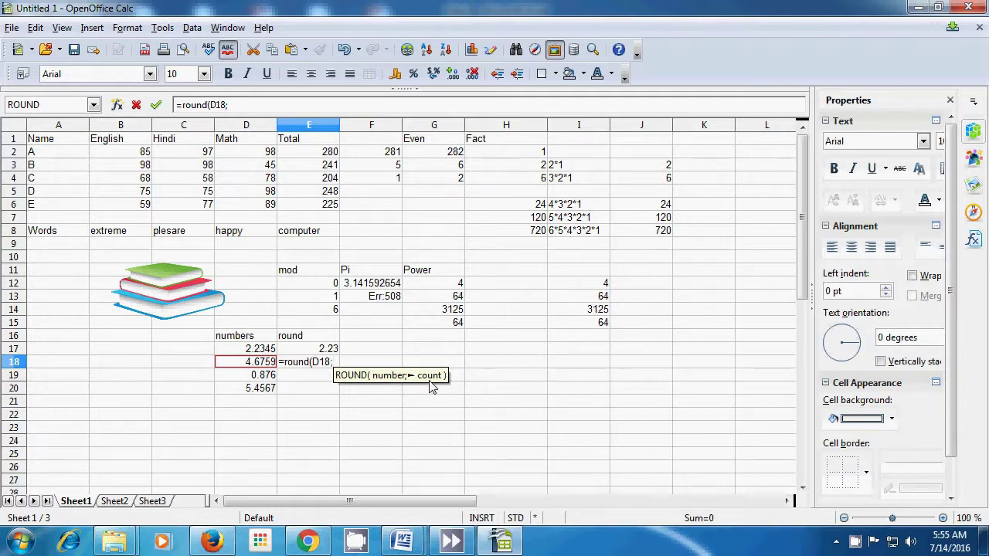
text(3)
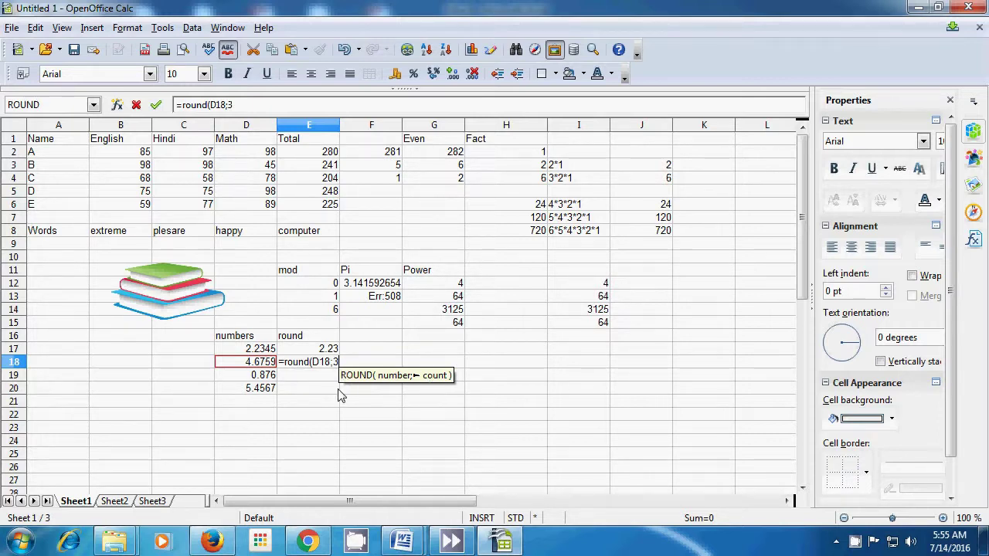
text())
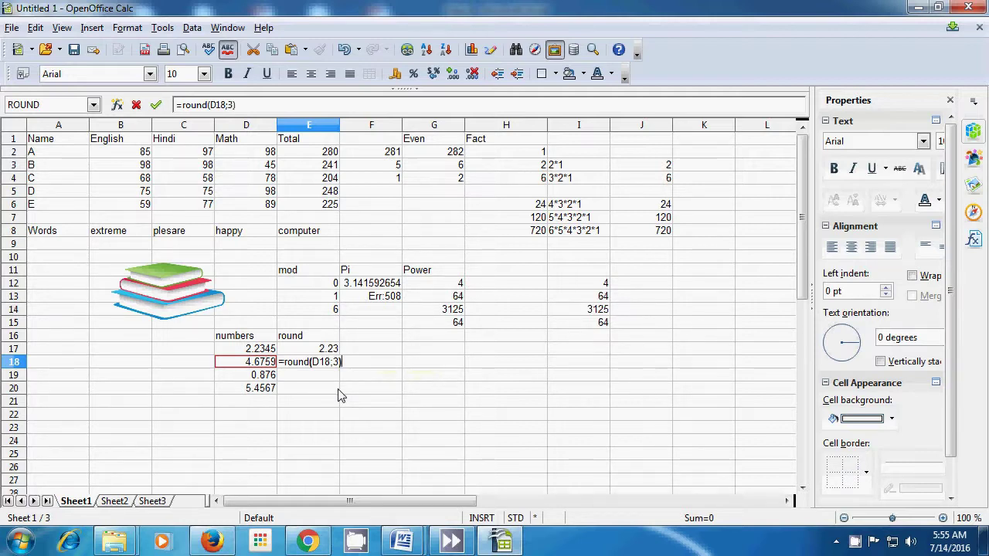
key(Return)
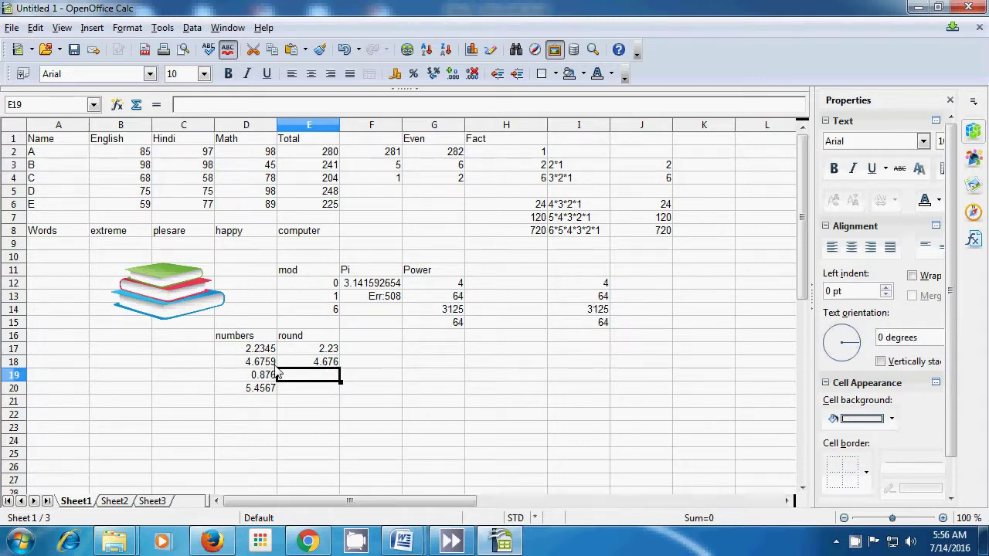
Step: Enter the formula =round(D19;1) in cell E19 to round the third number to one decimal place
text(=)
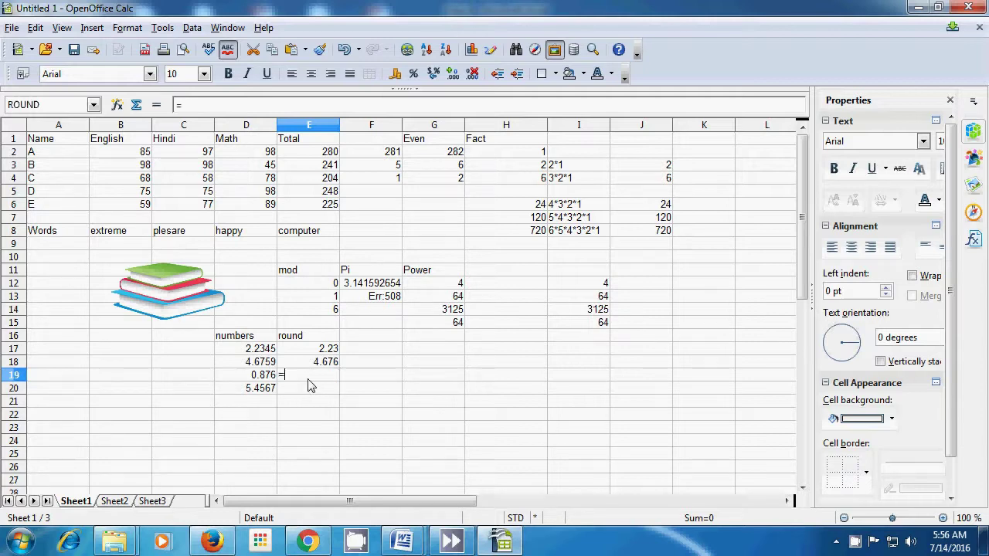
text(round)
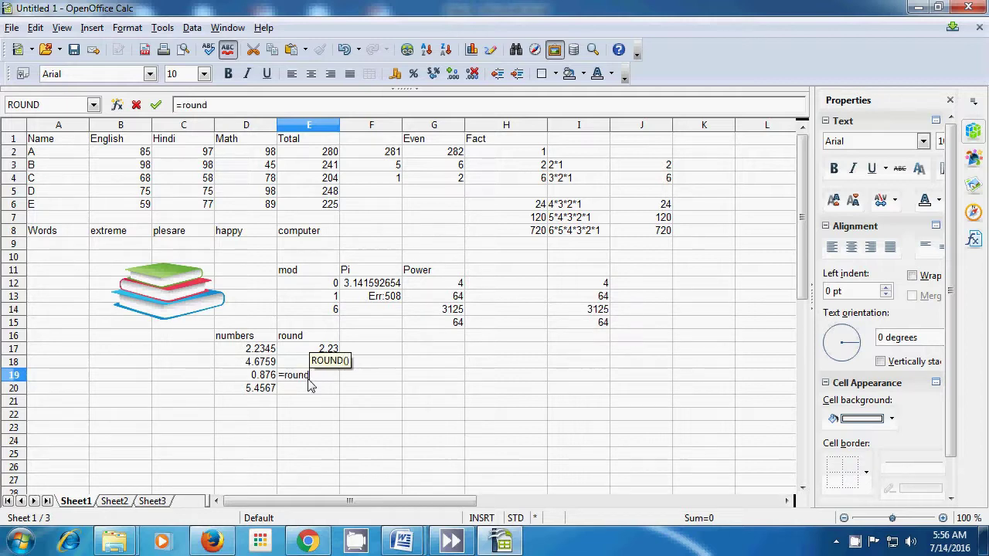
text(()
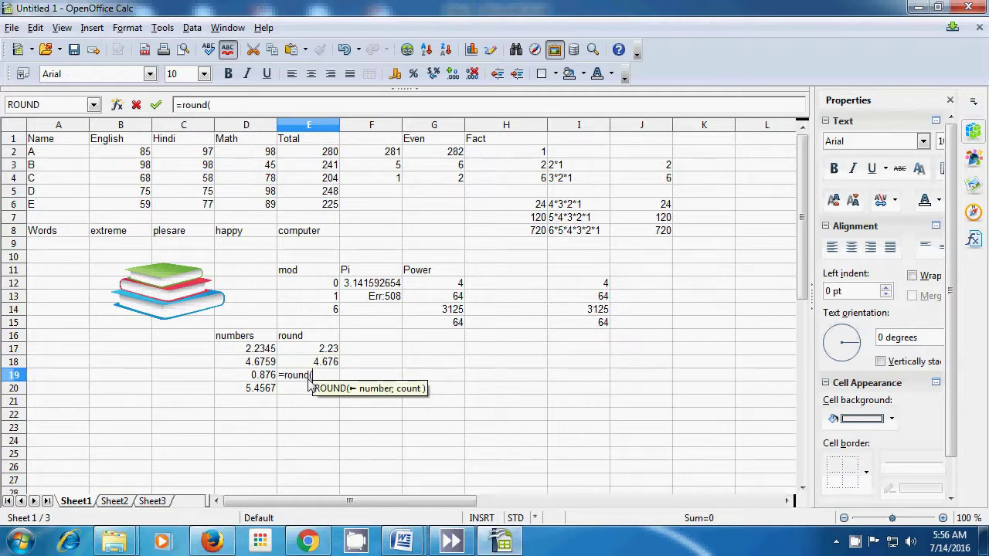
click(267, 379)
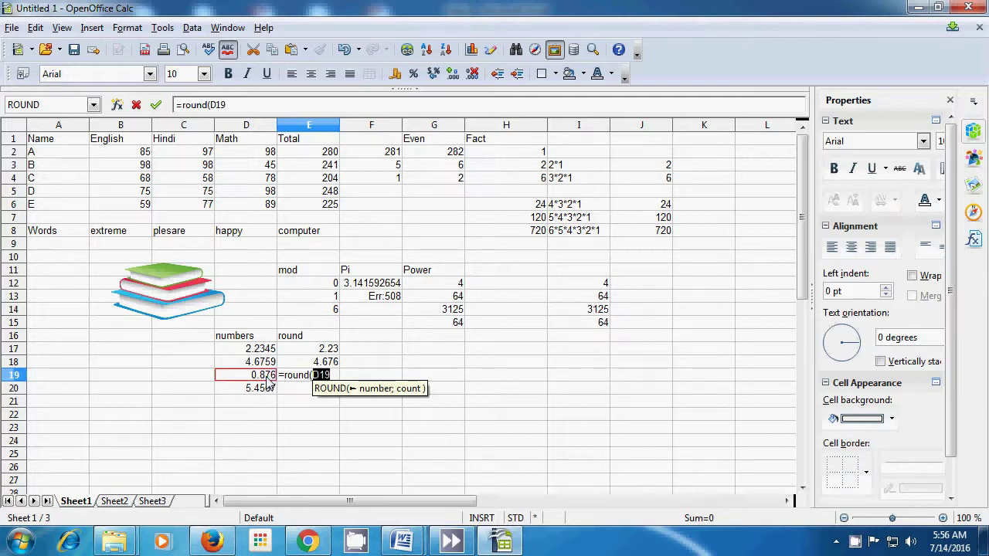
text(;)
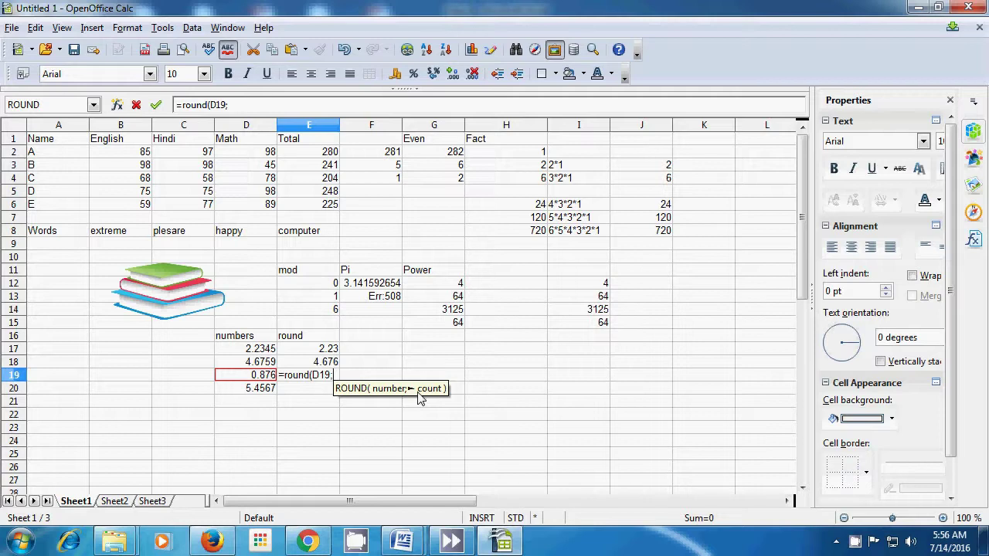
text(1)
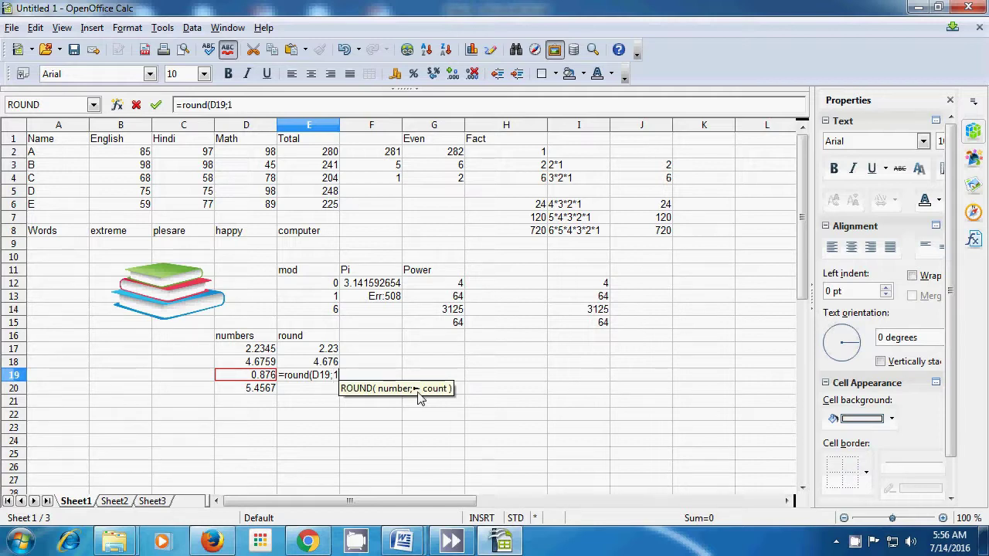
text())
key(Return)
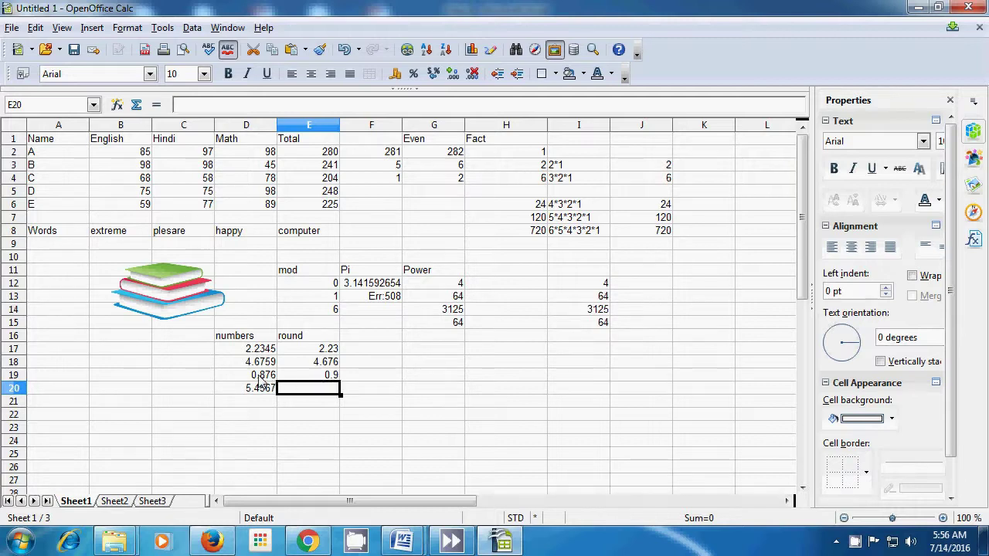
Step: Enter the formula =round(D20;1) in cell E20 to round the fourth number to one decimal place
text(=)
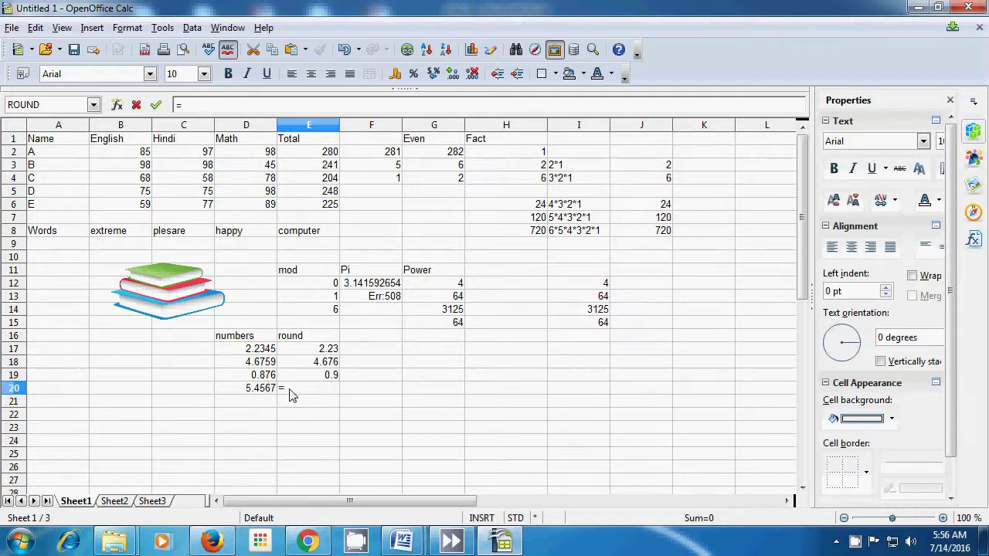
text(round()
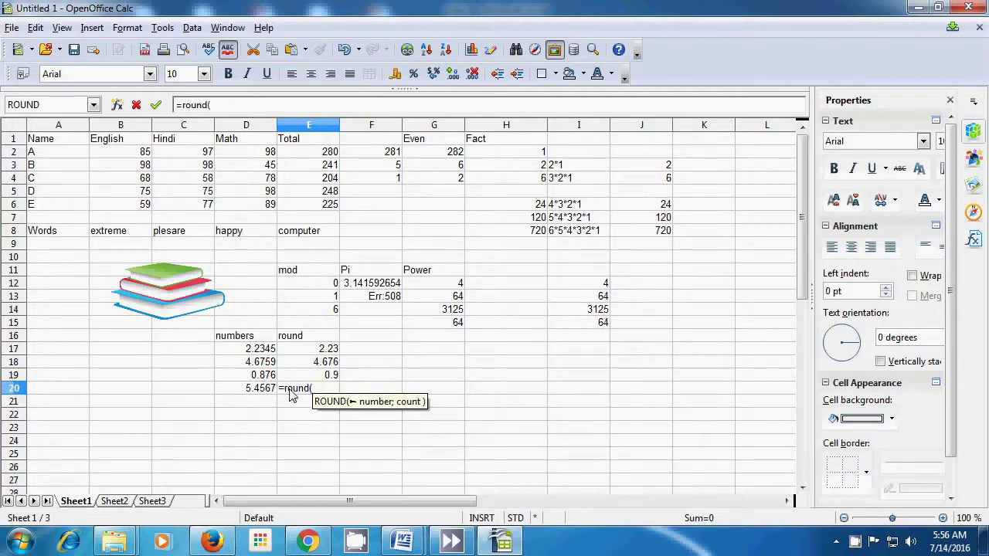
click(255, 393)
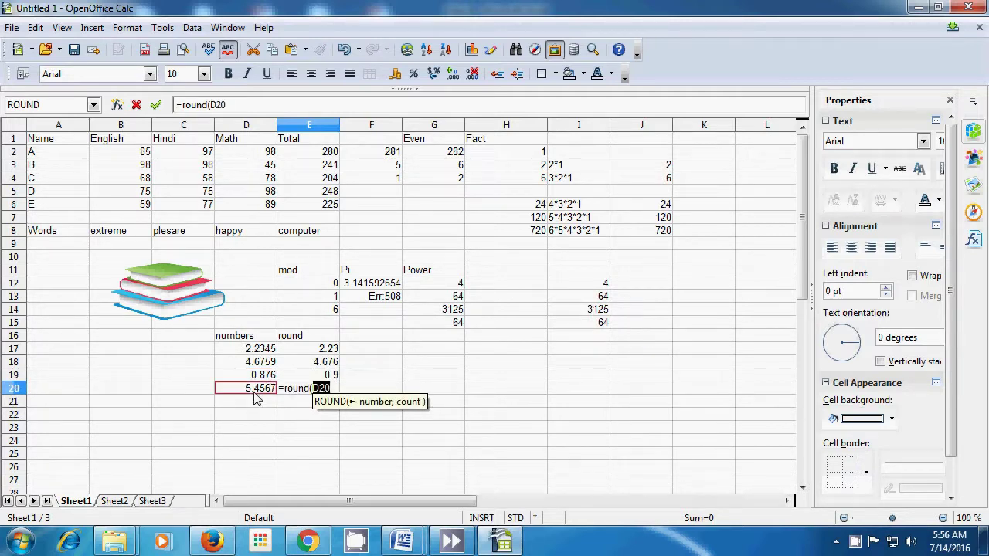
text(;)
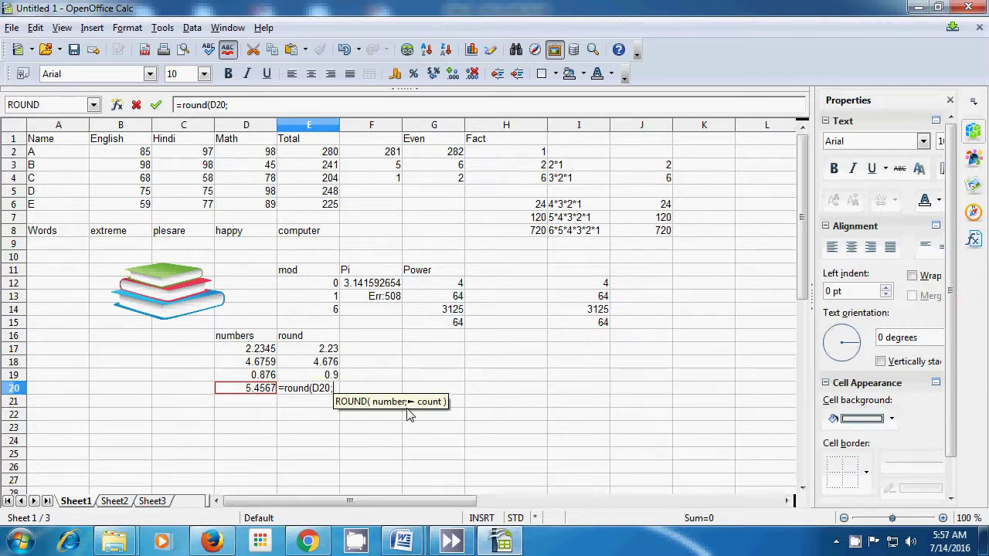
text(1)
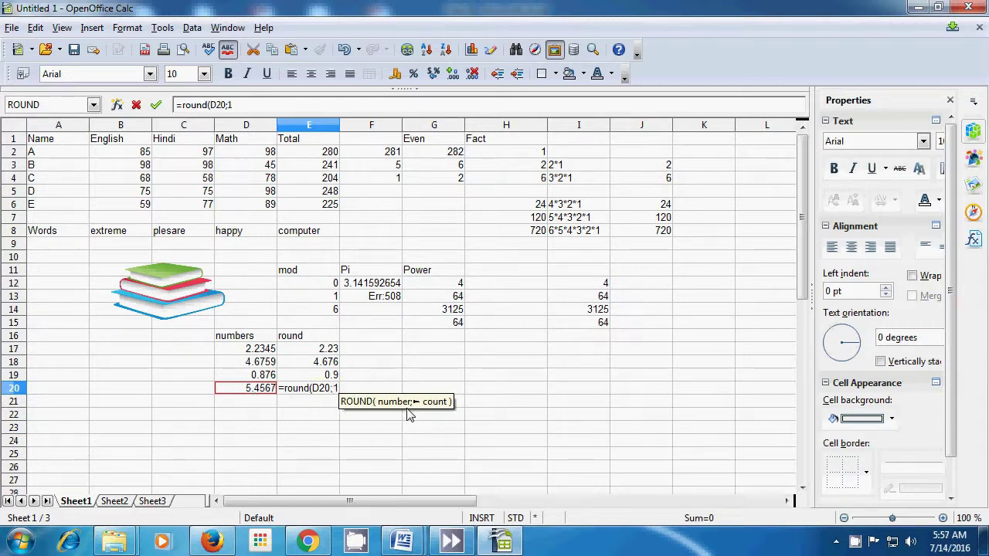
text())
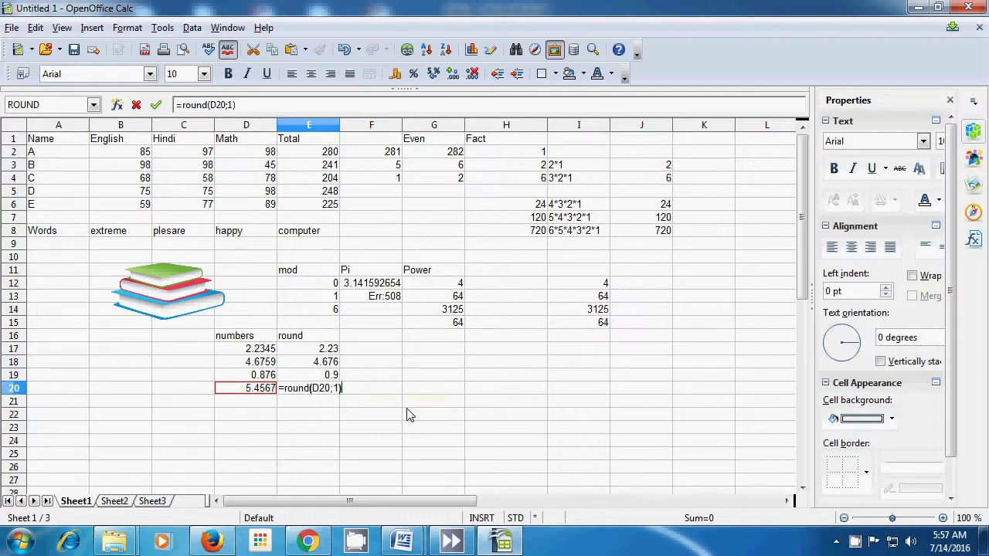
key(Return)
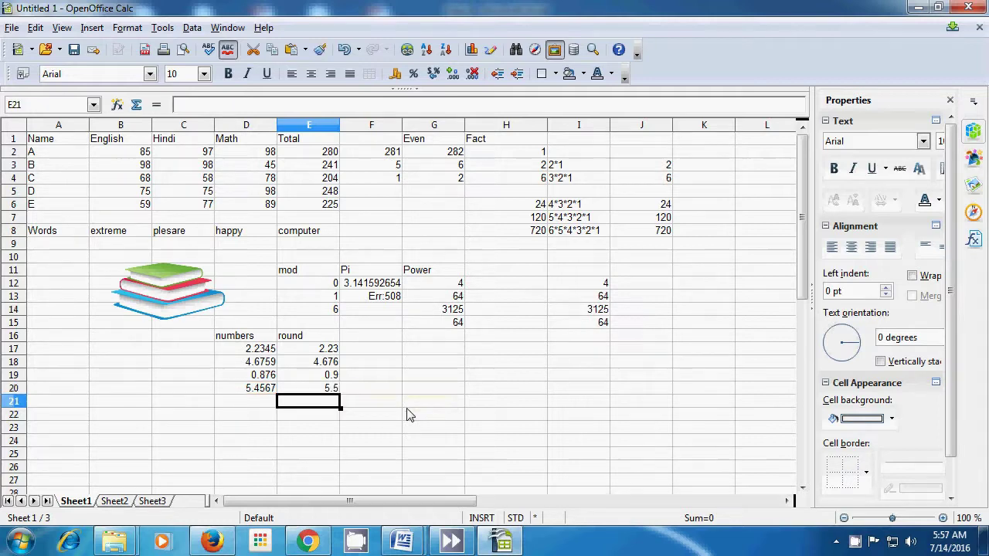
Step: Add the heading Squire Root in cell G16 below the power results
click(423, 390)
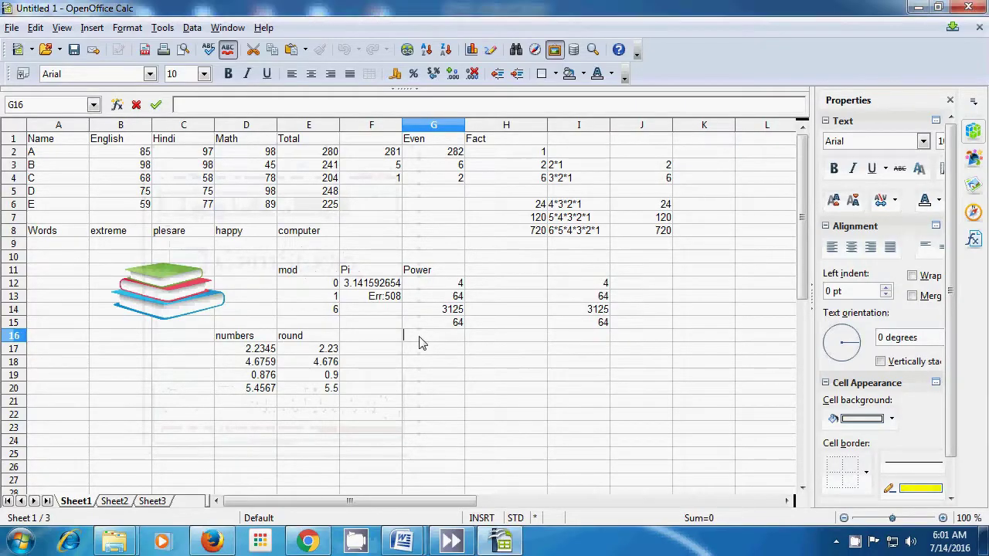
text(Squire)
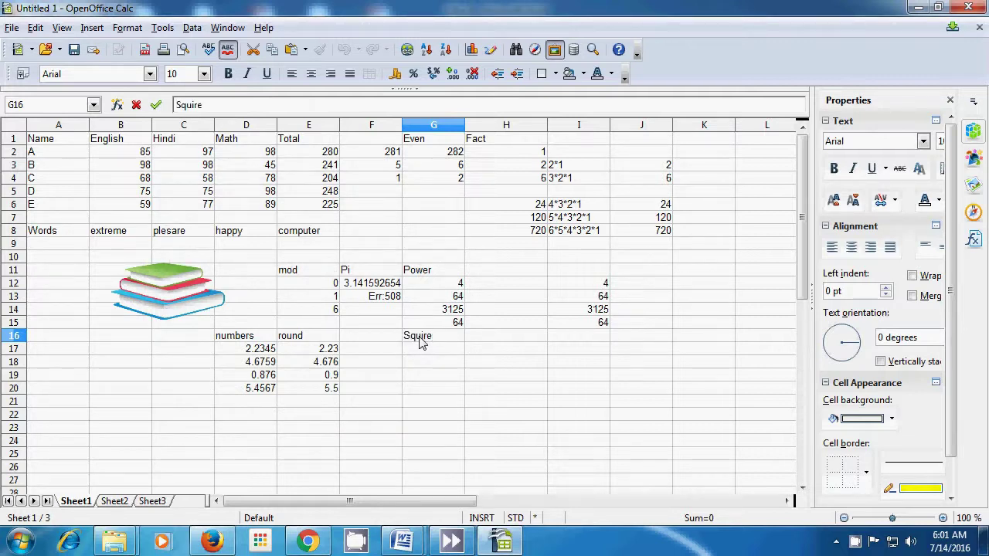
text( Root)
Step: Enter the formula =Sqrt(25) in cell G17 to calculate the square root of 25
click(427, 354)
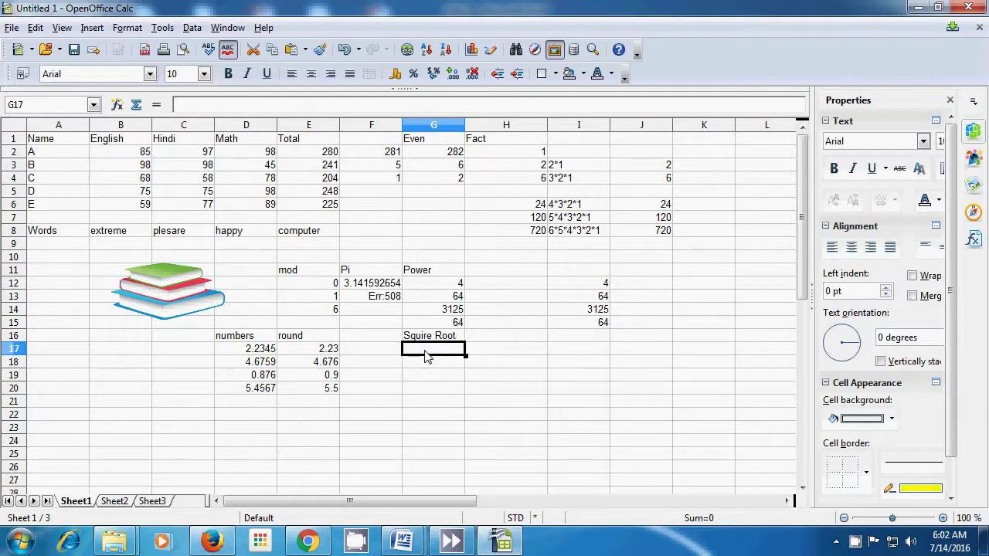
text(=Sq)
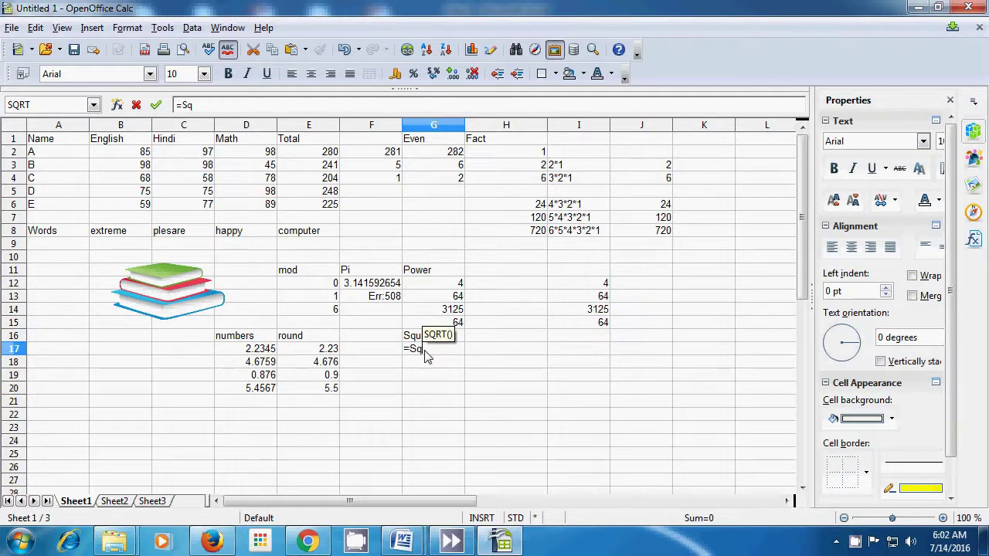
text(rt)
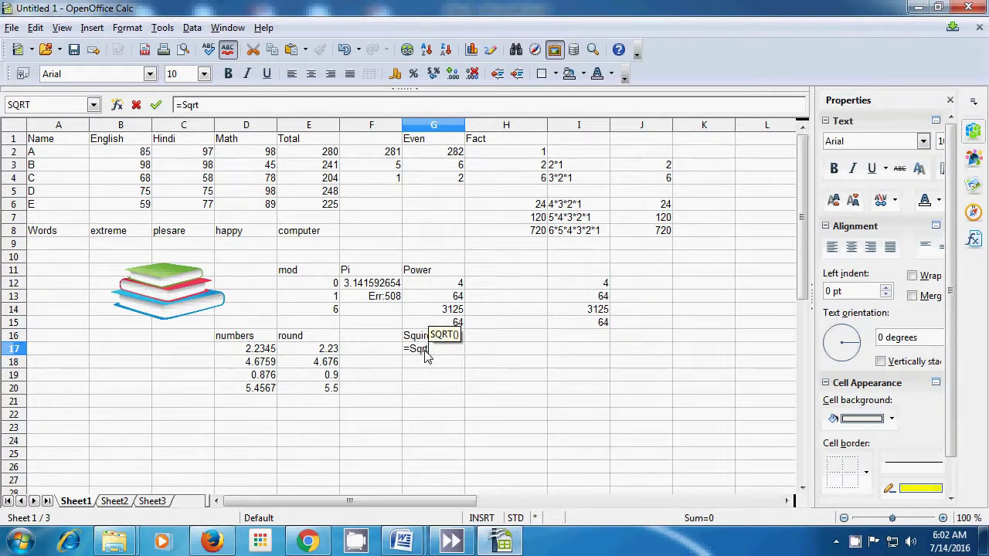
text(()
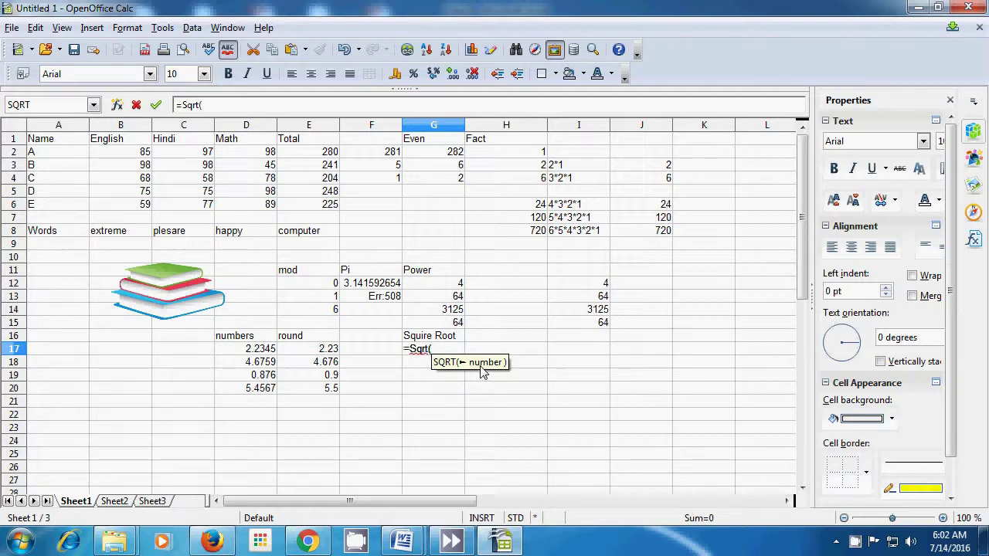
text(25)
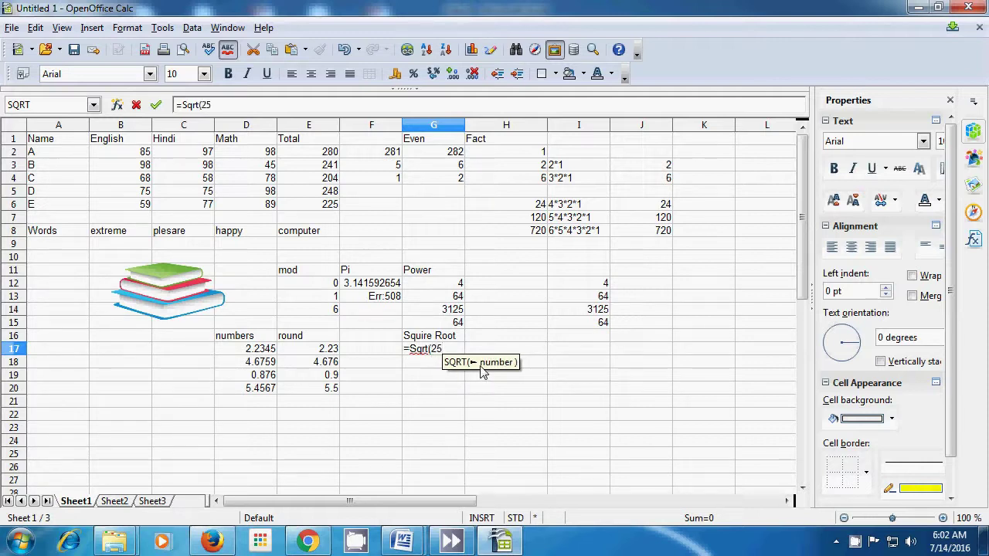
text())
key(Return)
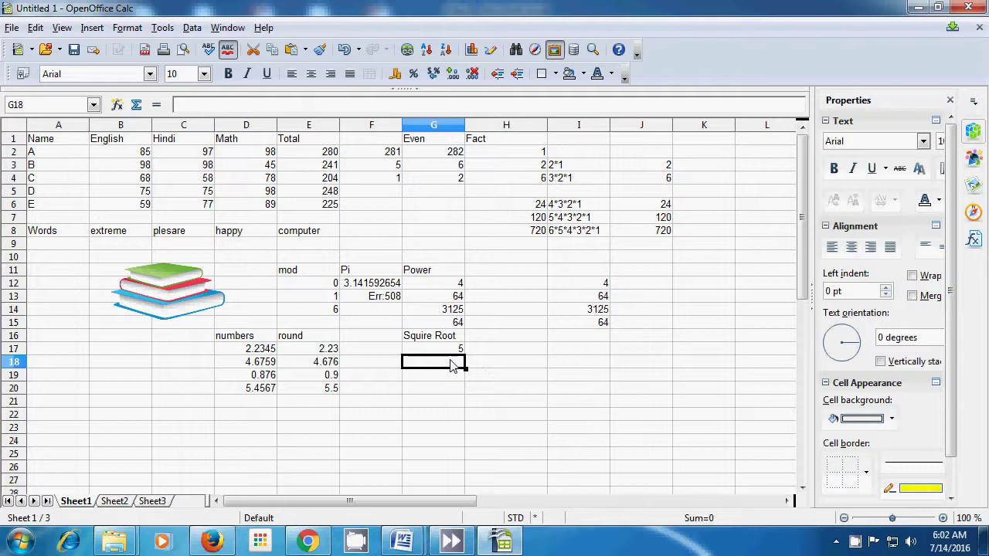
Step: Enter the formula =Sqrt(49) in cell G18 to calculate the square root of 49
text(=)
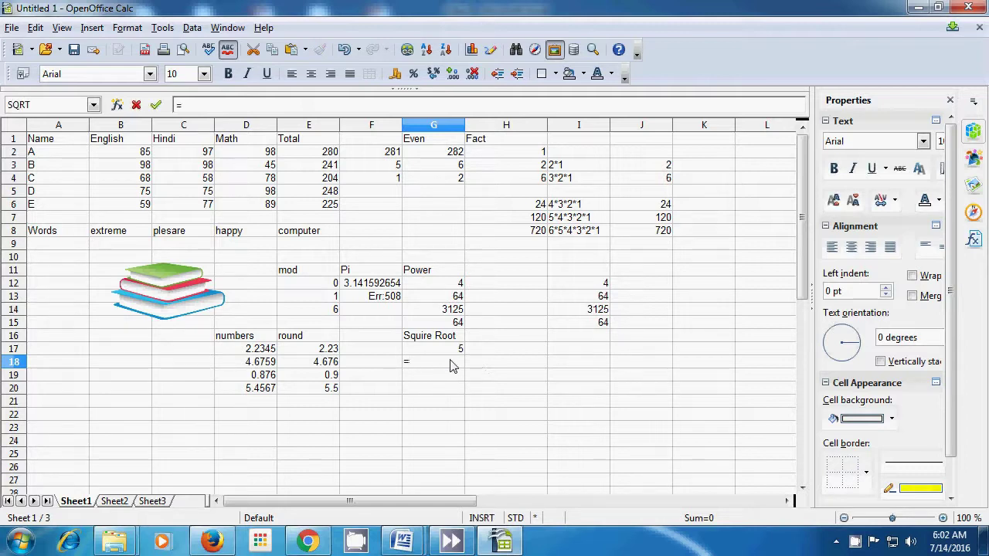
text(Sqrt)
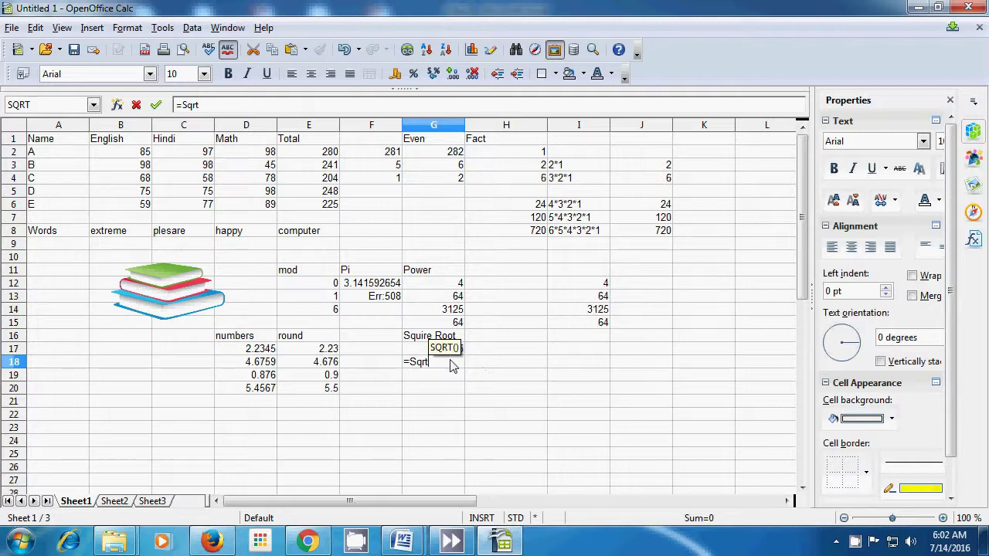
text(()
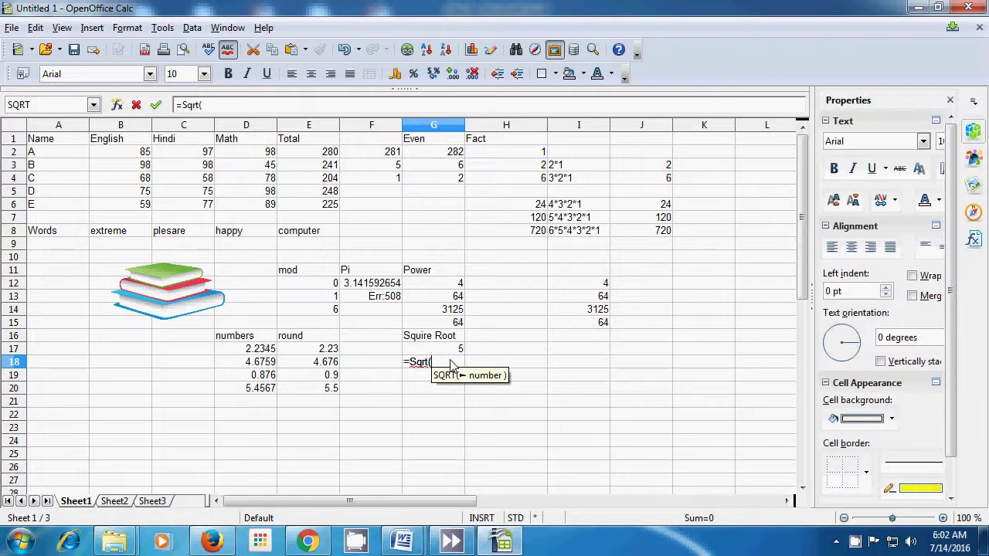
text(49)
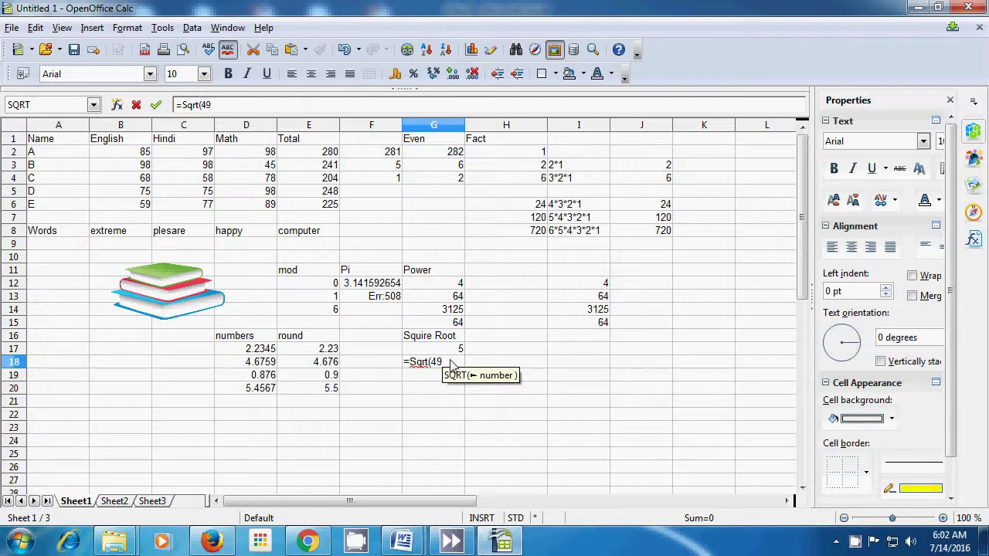
text())
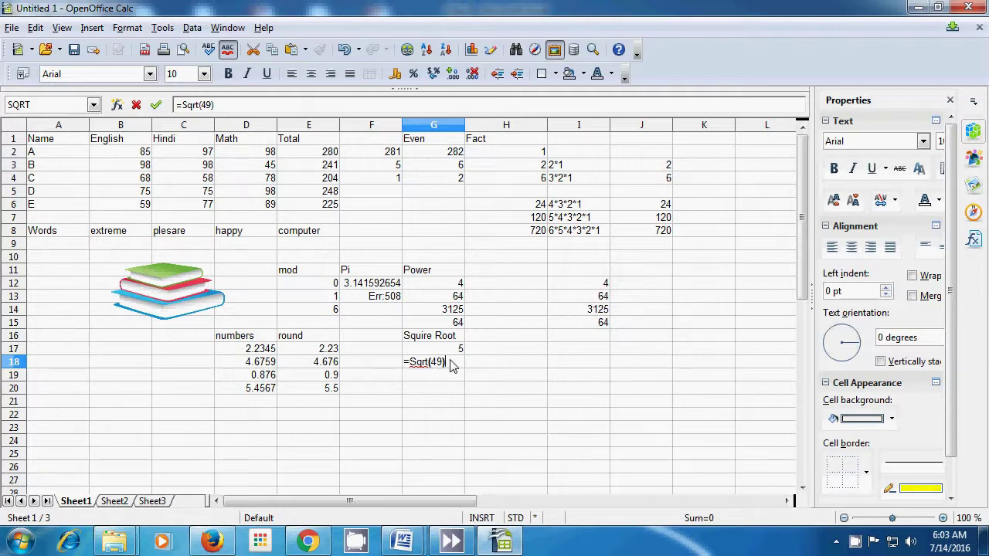
key(Return)
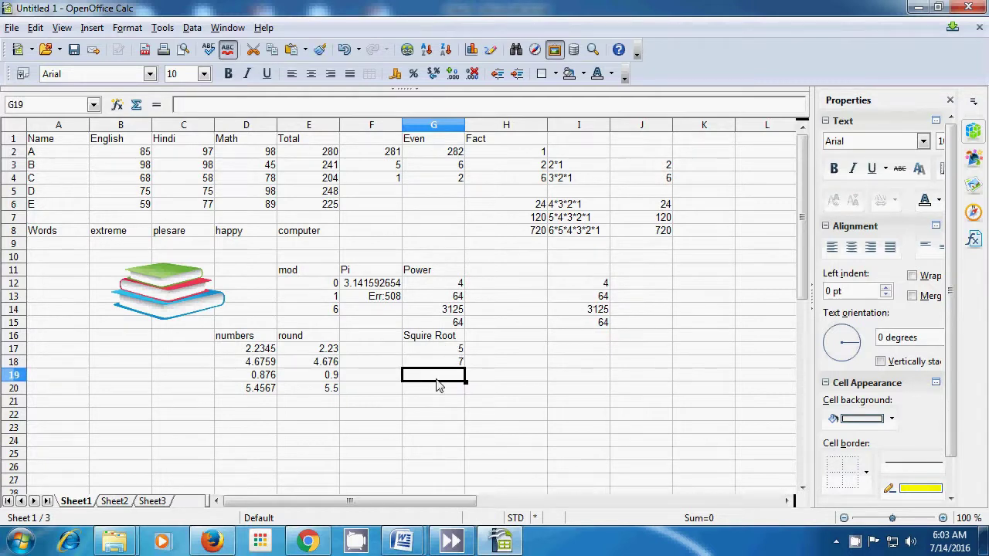
text(=)
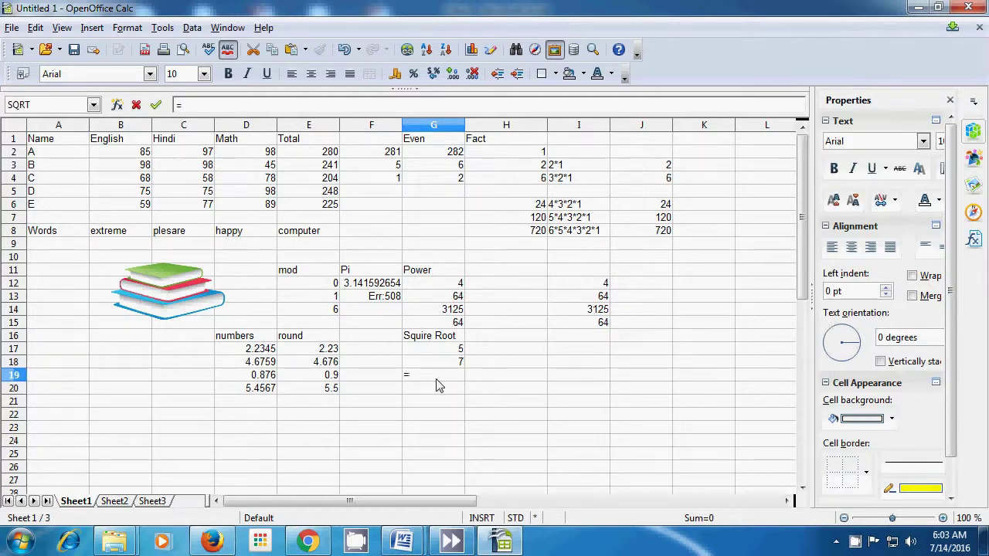
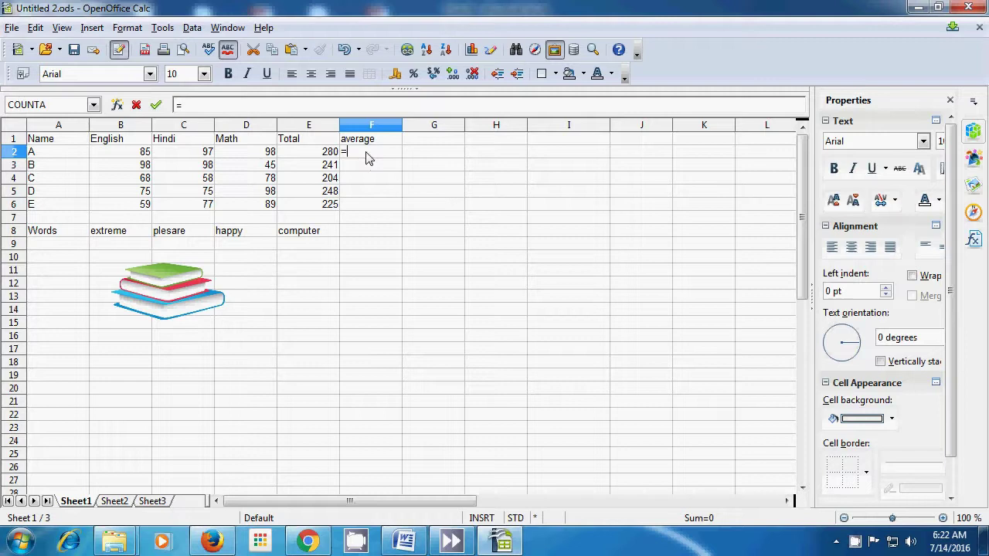
Step: Complete the formula =average(B2:D2) in cell F2 to average student A's three subject marks, and select that cell
text(average()
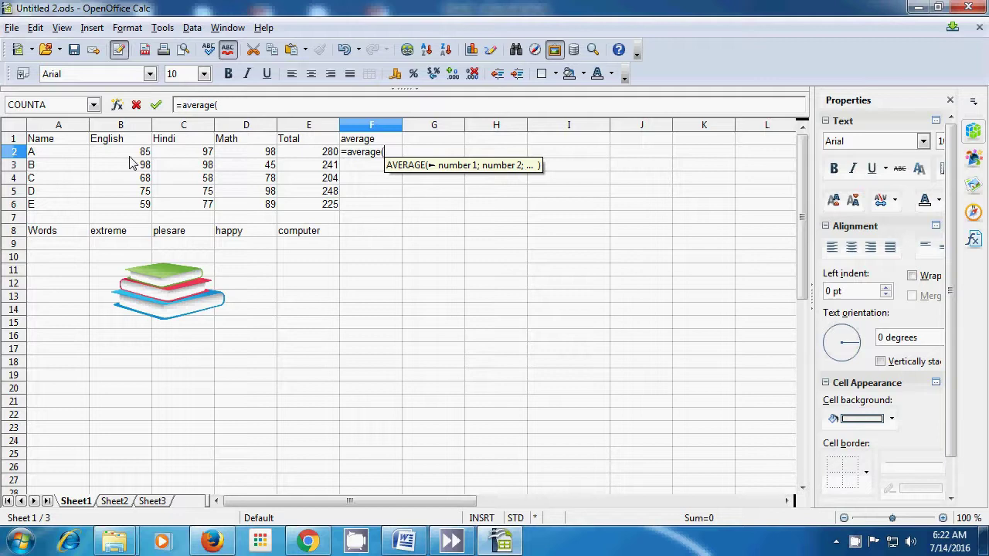
drag(128, 153, 244, 153)
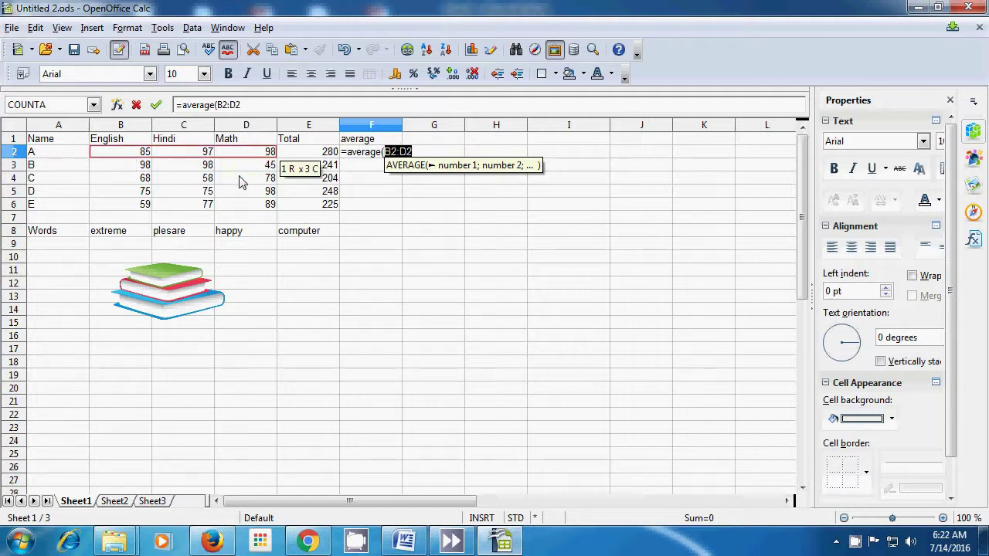
text())
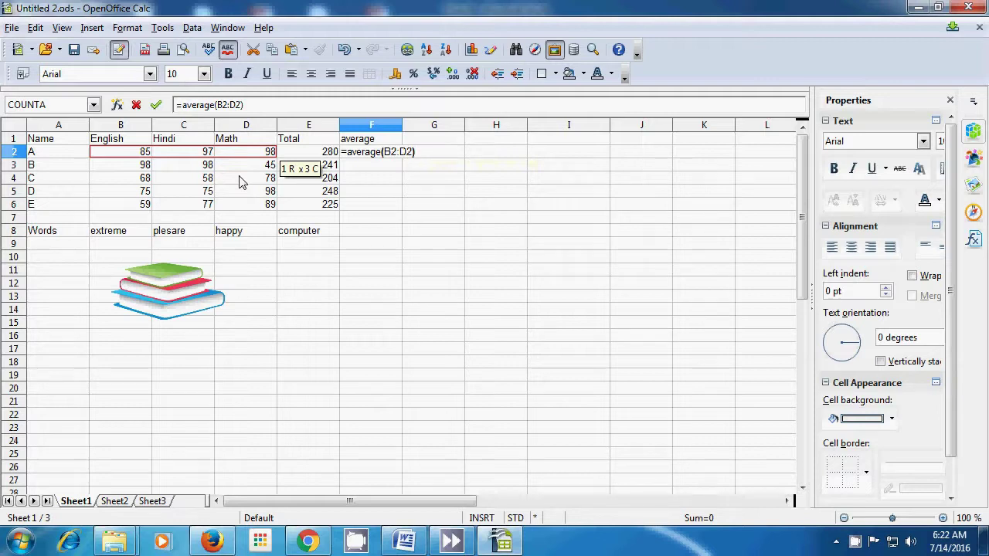
key(Return)
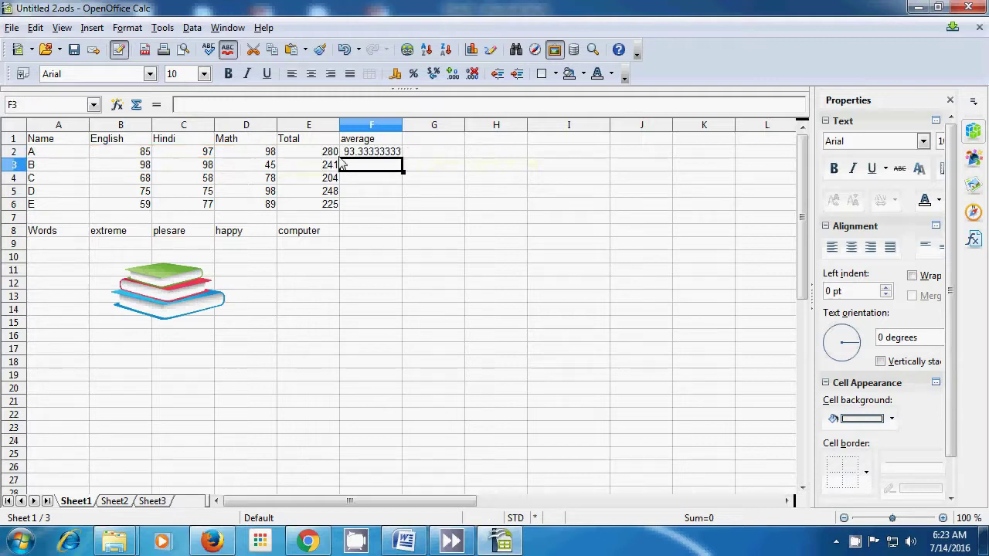
click(381, 158)
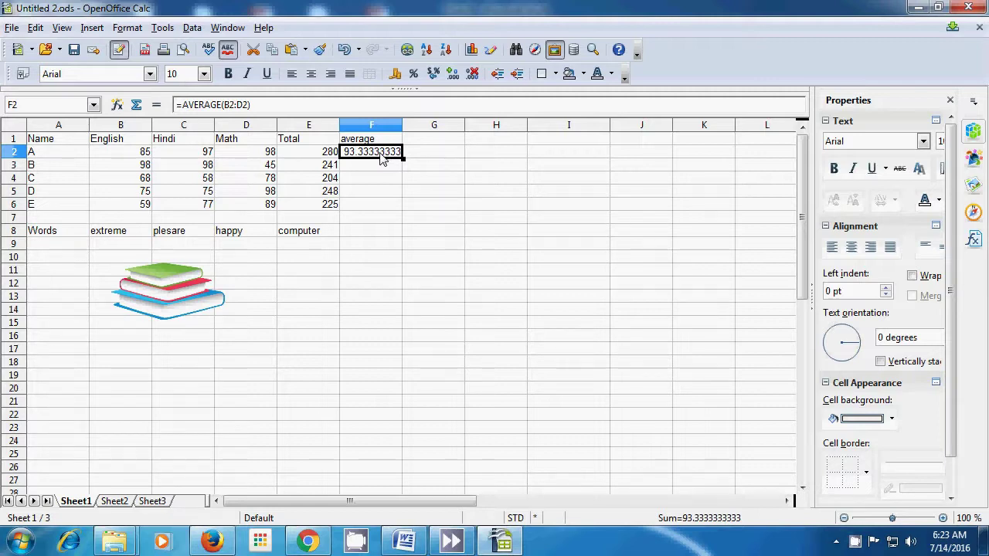
Step: Enter the formula =280/3 in cell G2 to cross-check student A's average from the total
click(421, 158)
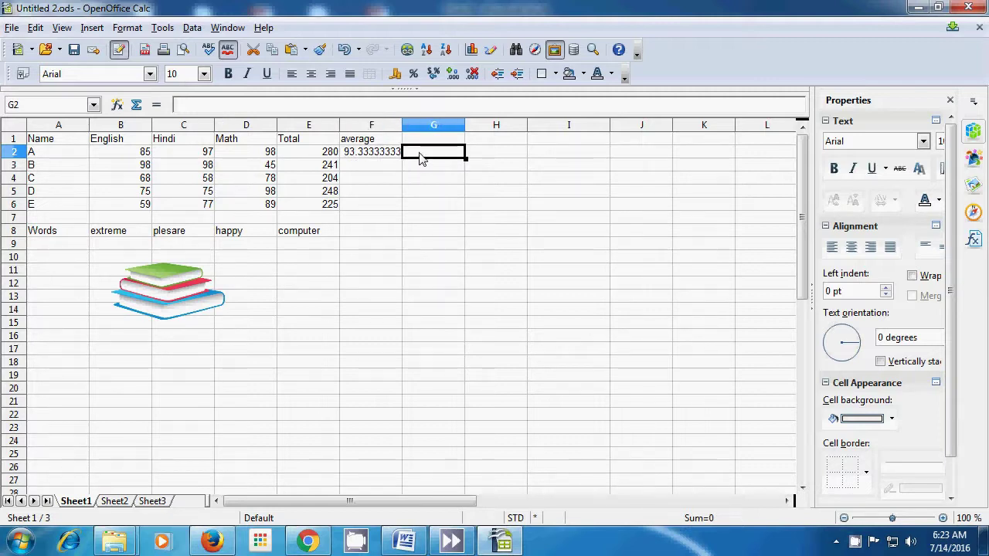
text(=)
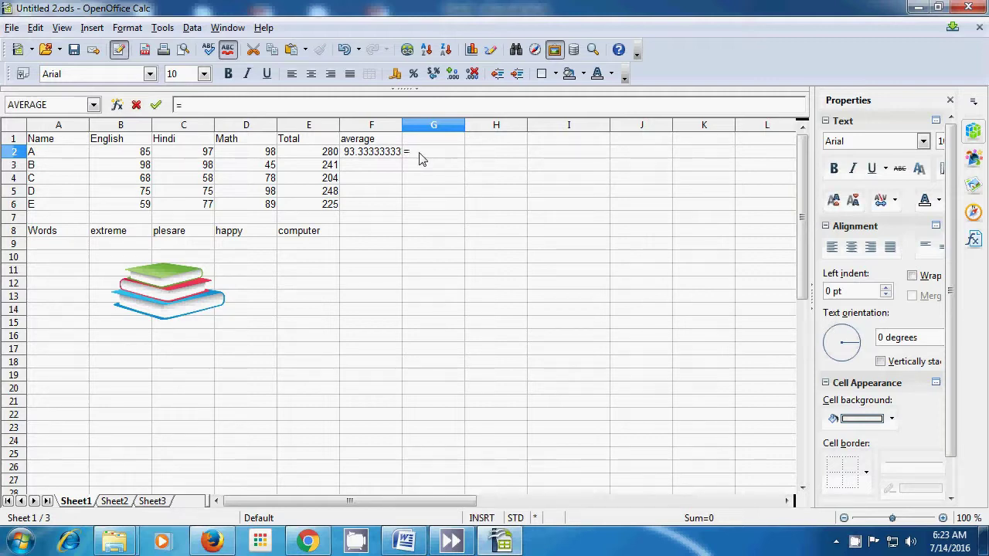
text(280/3)
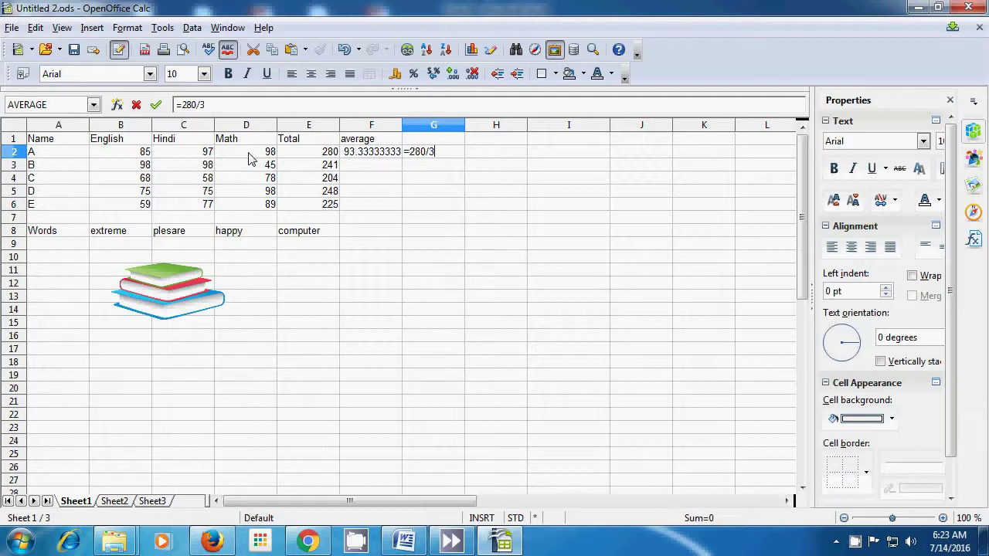
key(Return)
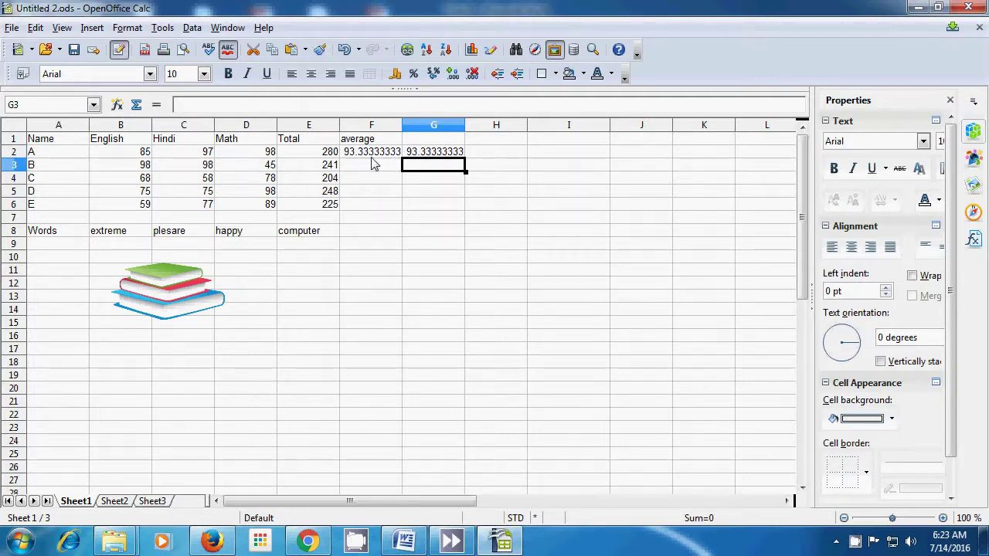
Step: Fill the average formula from cell F2 down to F6 for the remaining students
click(372, 155)
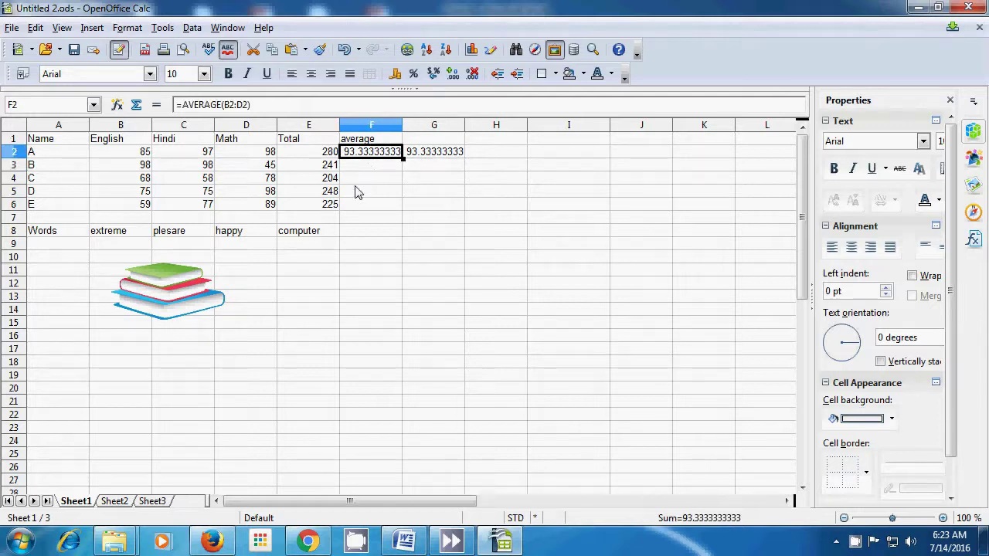
drag(402, 159, 403, 210)
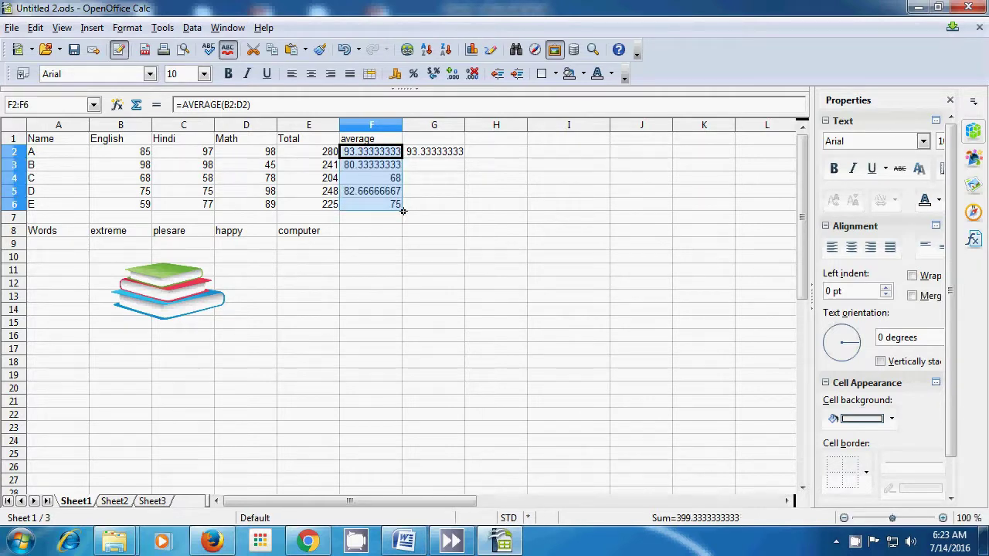
click(400, 236)
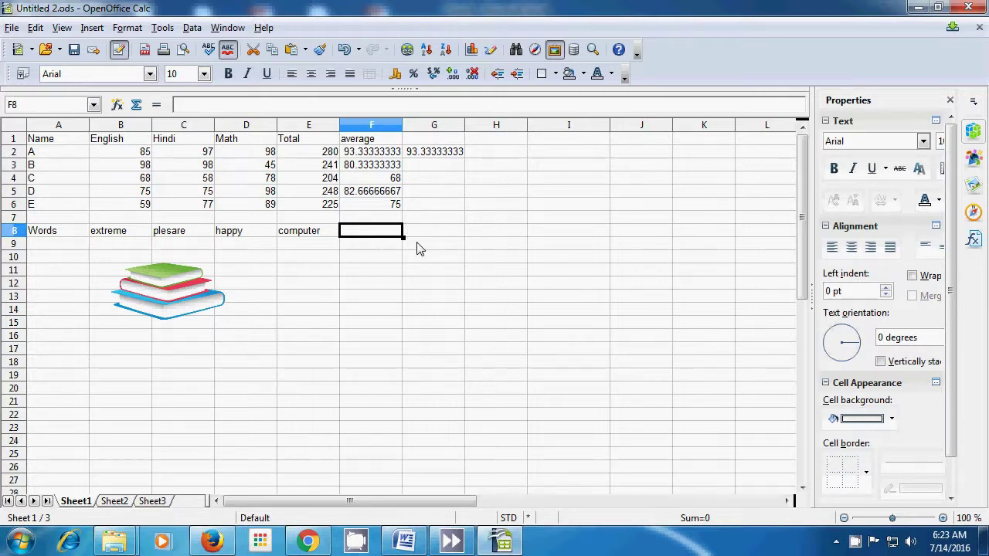
click(466, 313)
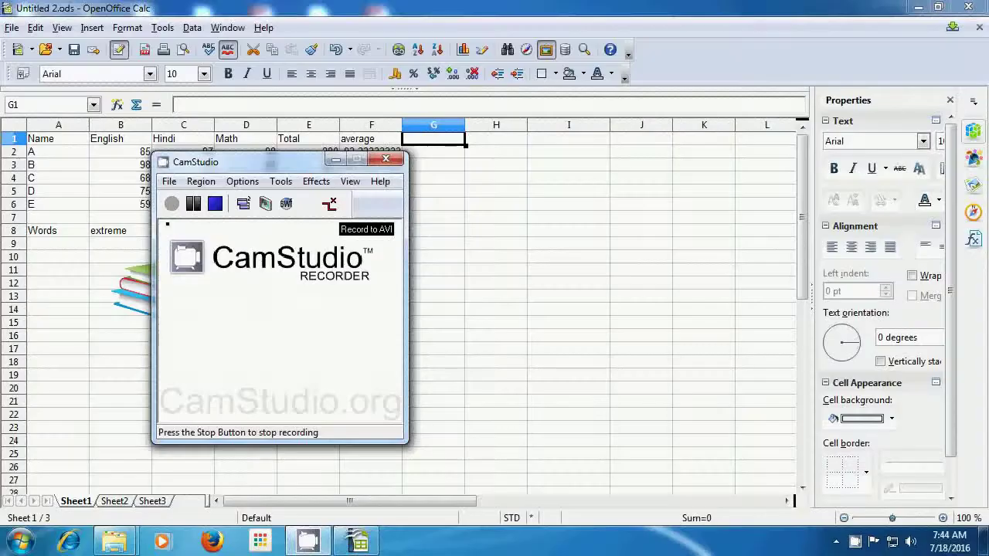
Step: Add the heading averageA in cell G1 and select cell G2 below it
text(ave)
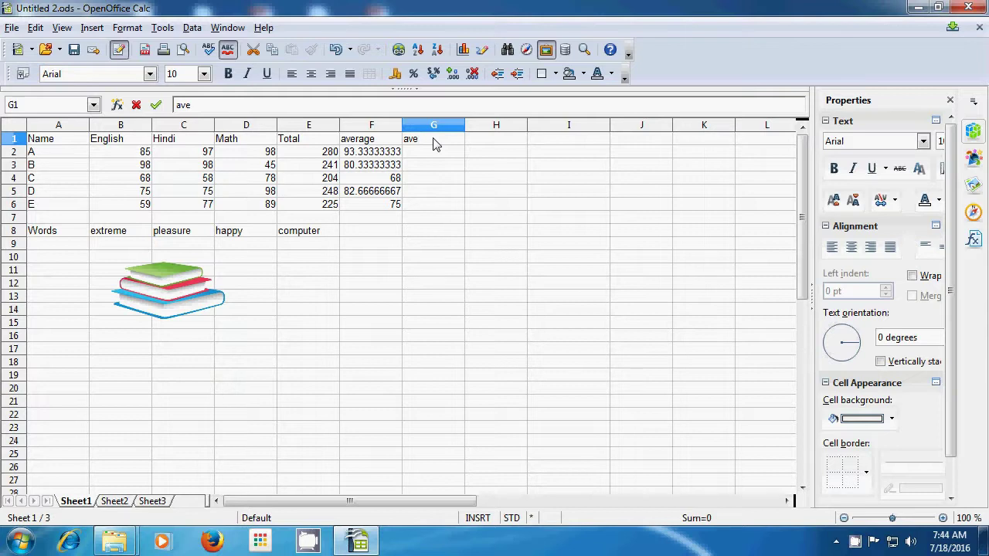
text(rageA)
click(451, 159)
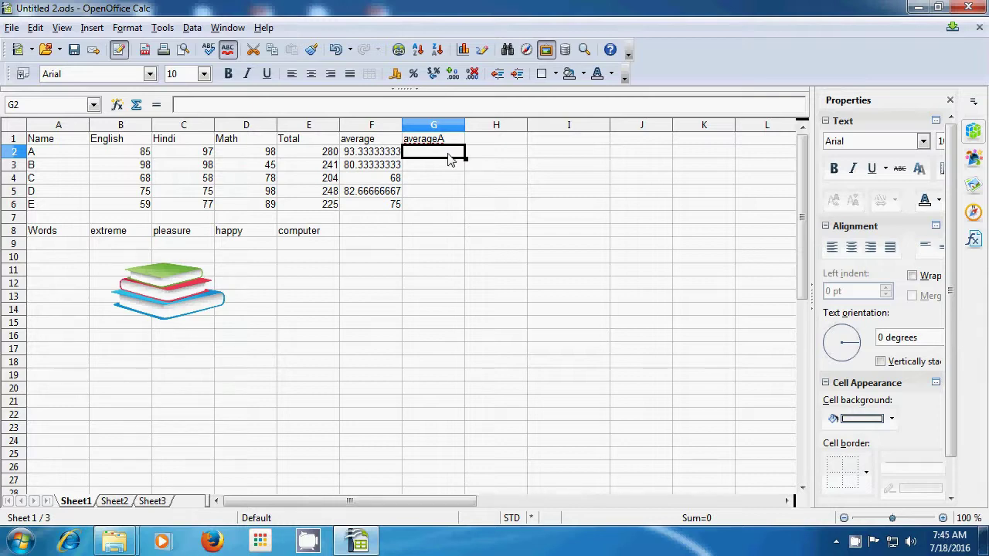
Step: Start the formula =averagea( in cell G2 for student A
text(=)
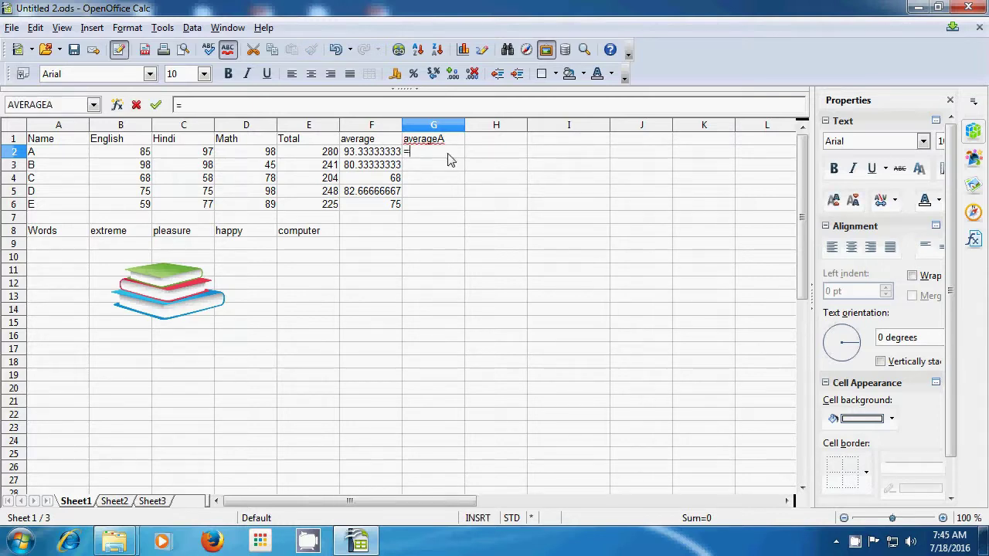
text(averag)
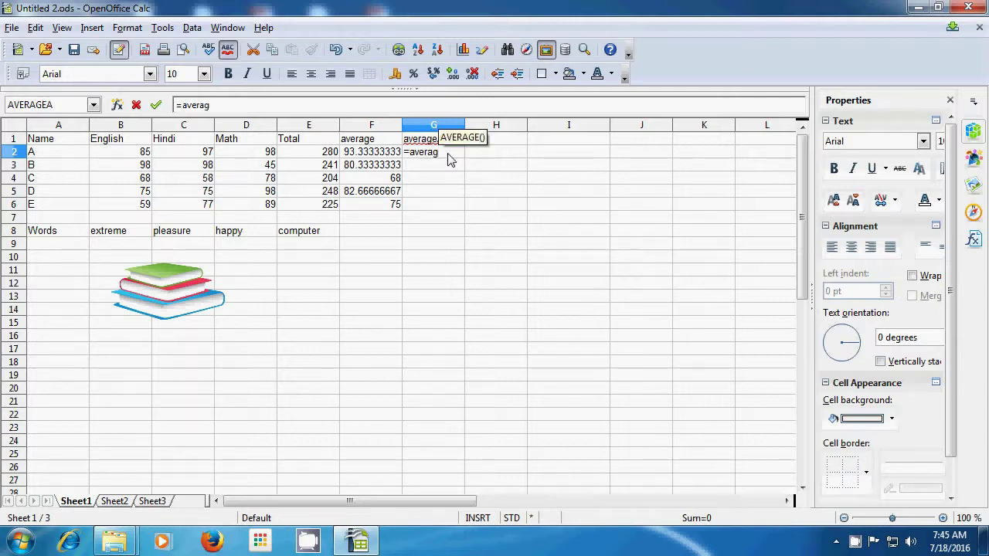
text(ea)
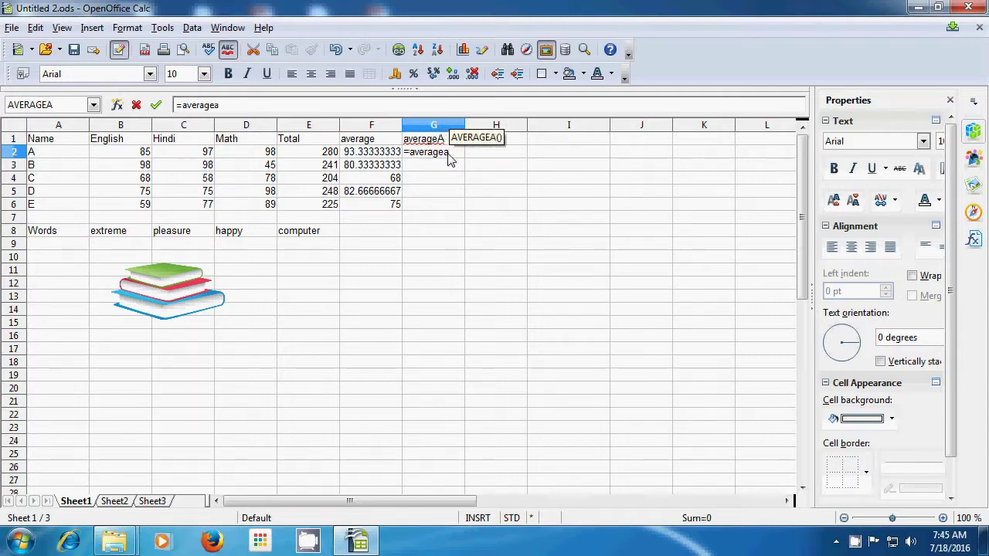
text(()
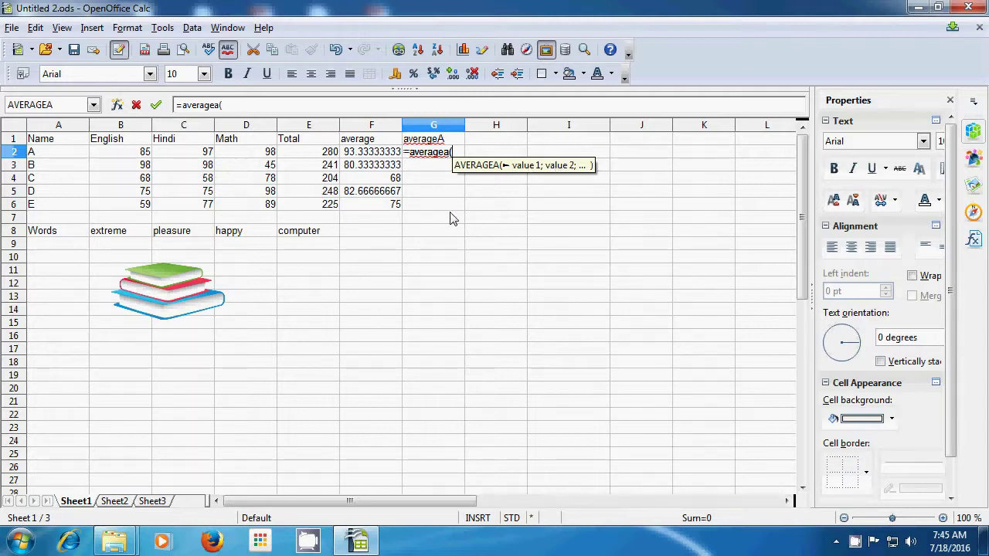
key(BackSpace)
key(BackSpace)
key(BackSpace)
key(BackSpace)
text(ge)
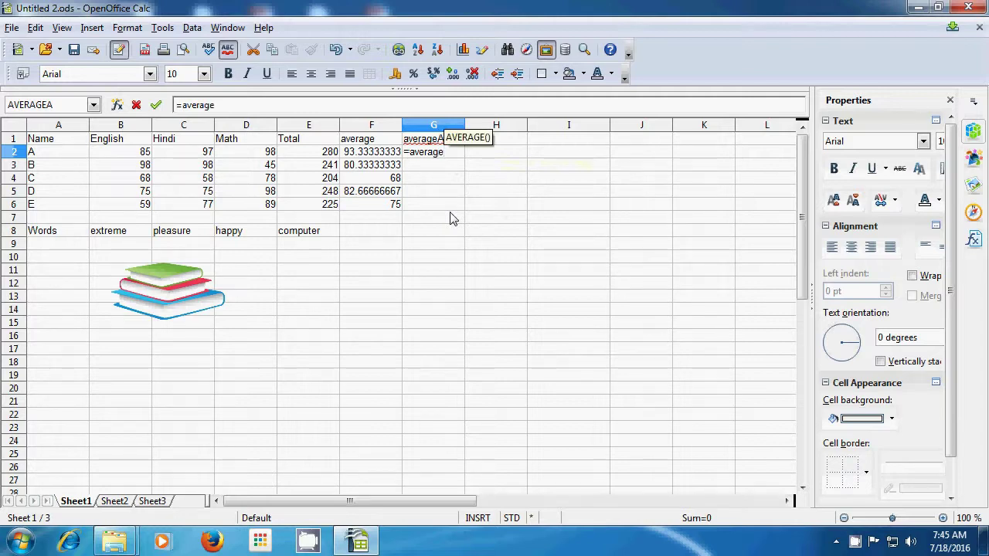
text(a()
key(BackSpace)
text(a()
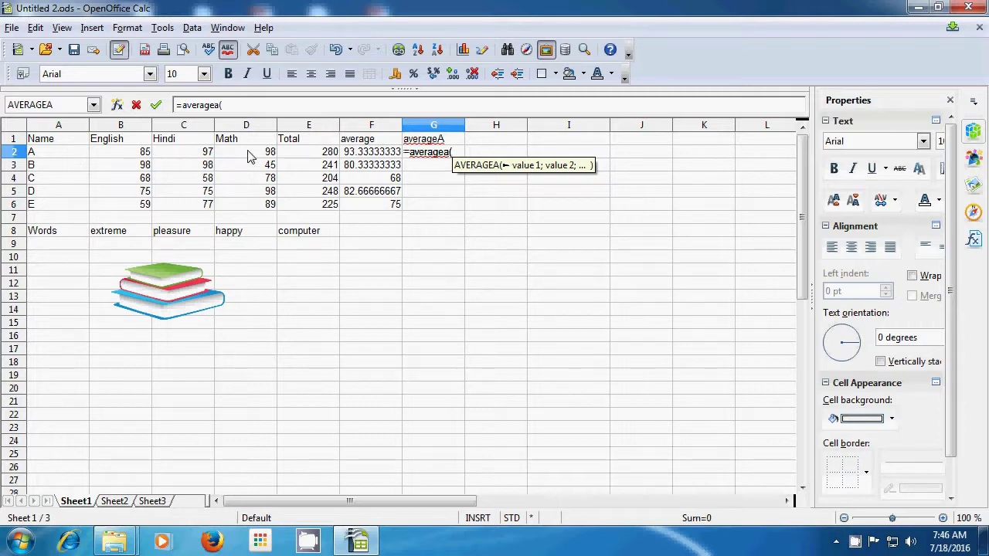
Step: Complete the AVERAGEA formula in G2 with the separate arguments A2;B2;C2;D2, covering student A's name and three marks
click(44, 154)
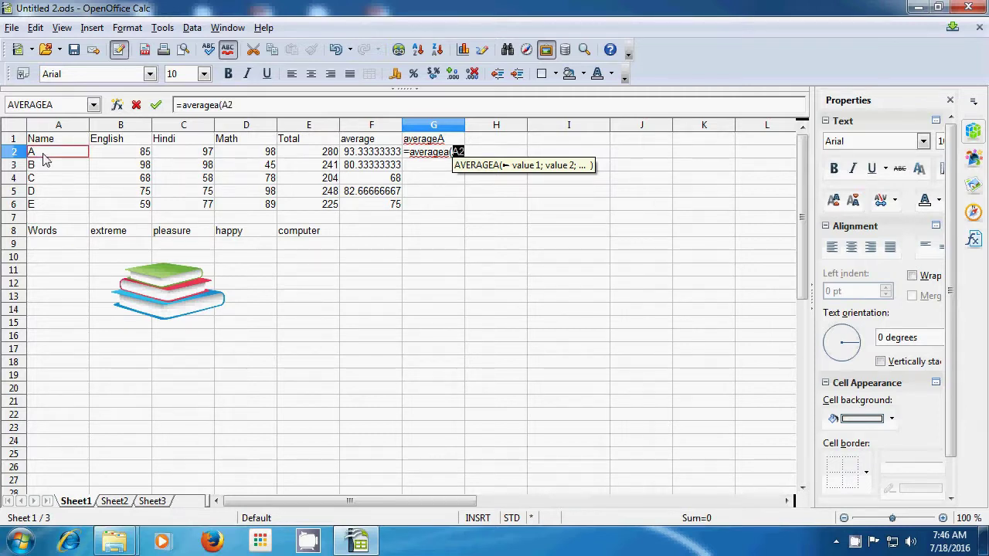
text(;)
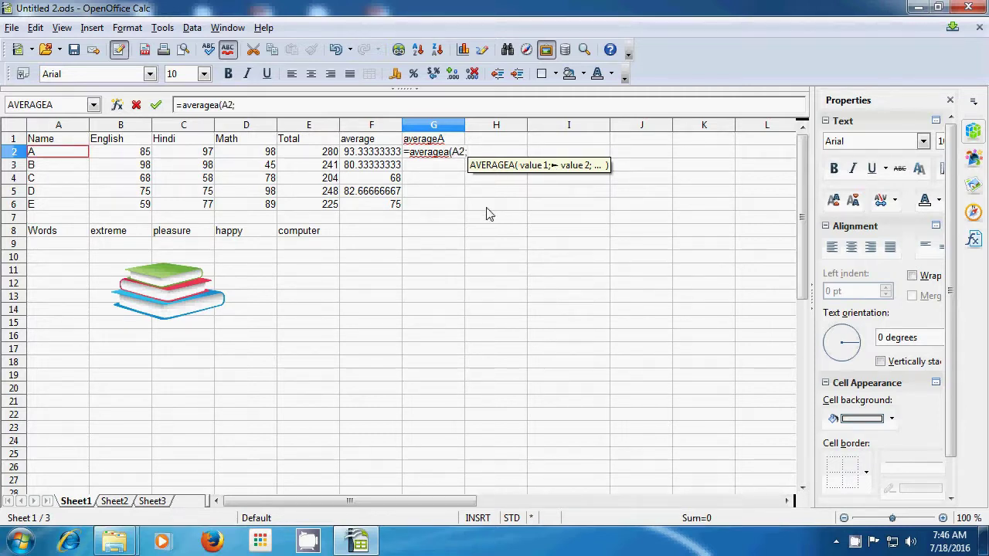
click(138, 156)
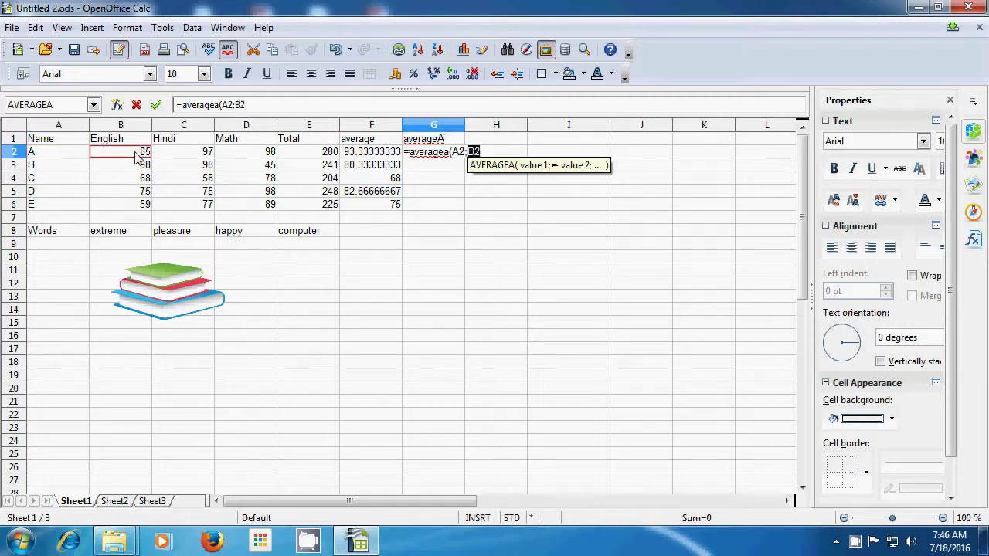
text(;)
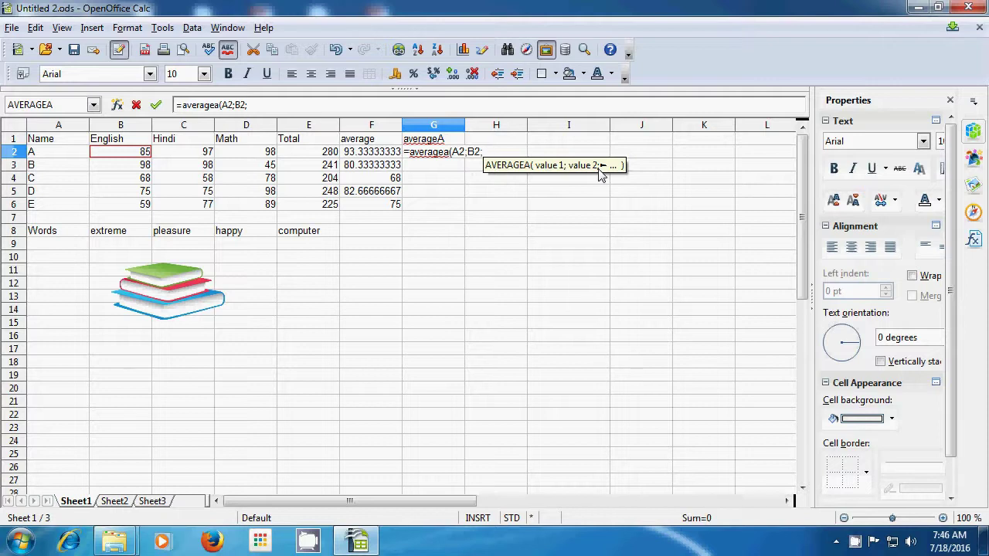
click(207, 158)
text(;)
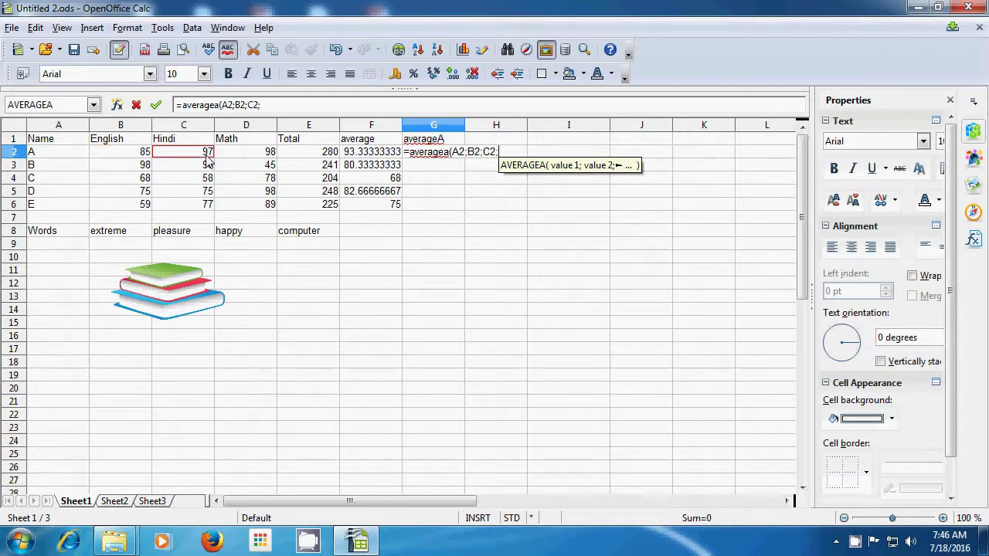
click(255, 157)
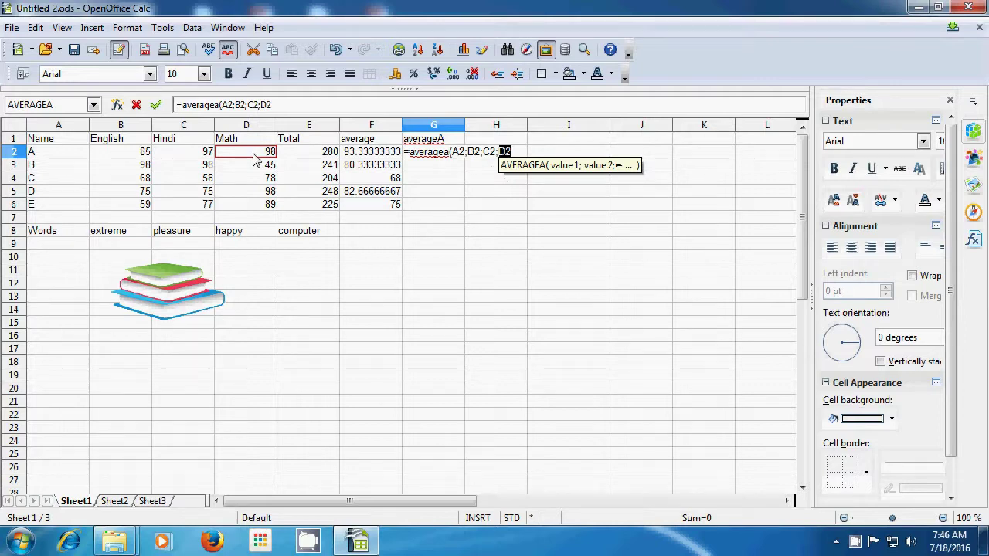
text())
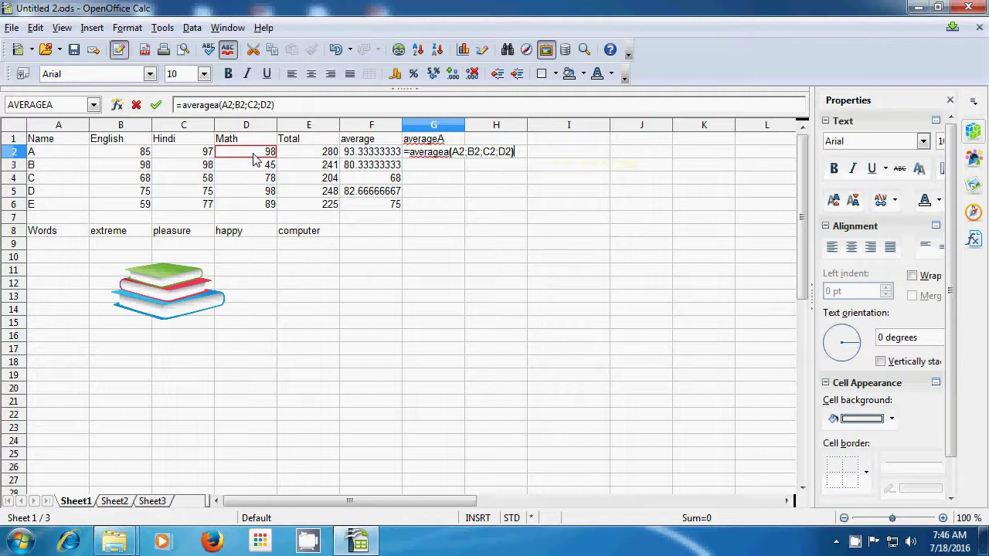
key(Return)
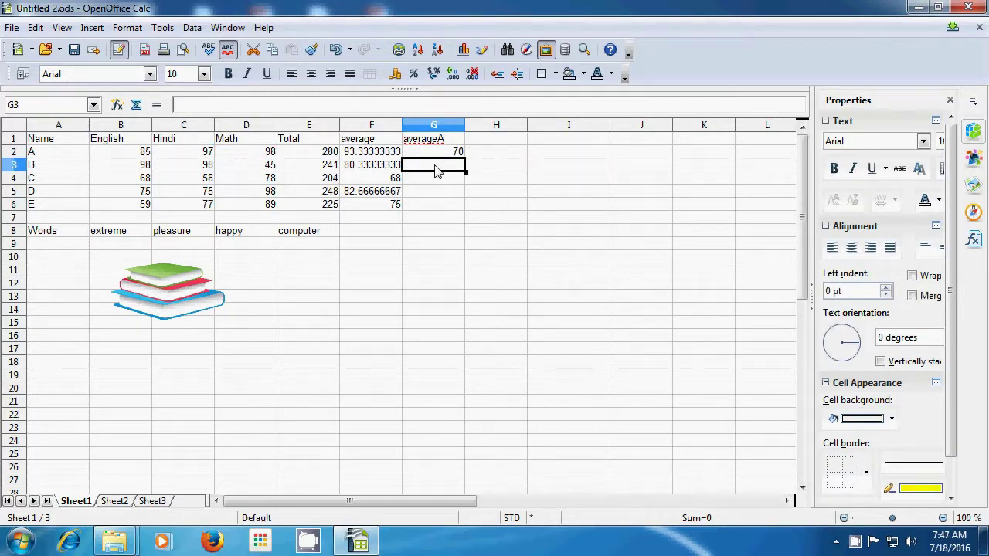
Step: Enter the formula =averagea(A3:D3) in cell G3, using student B's name and marks as one range
text(=aver)
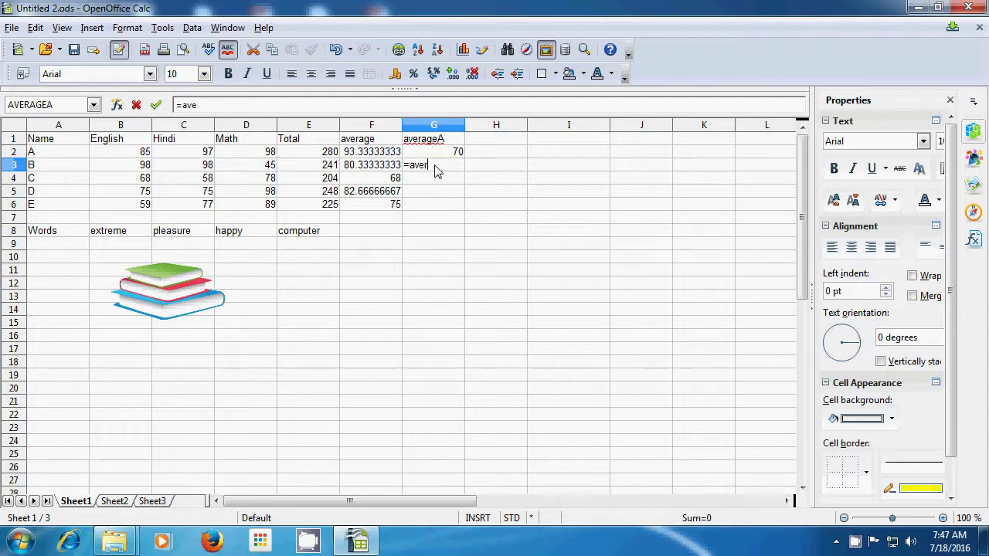
text(agea()
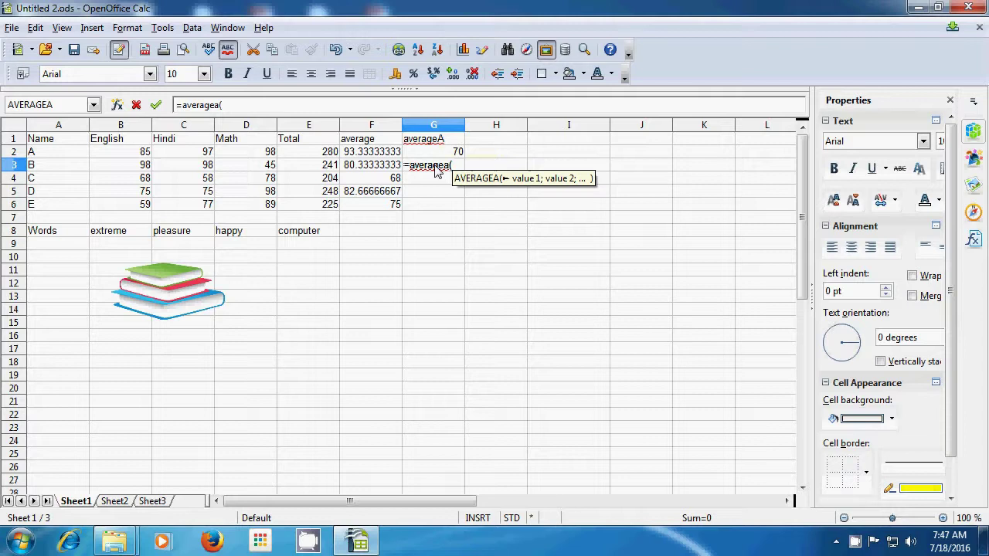
click(38, 172)
drag(39, 172, 203, 168)
text())
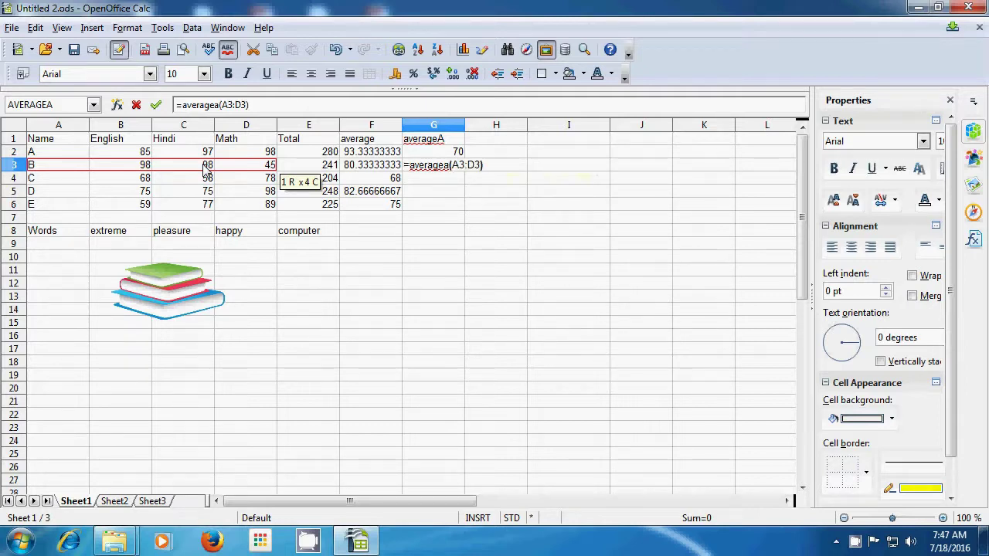
key(Return)
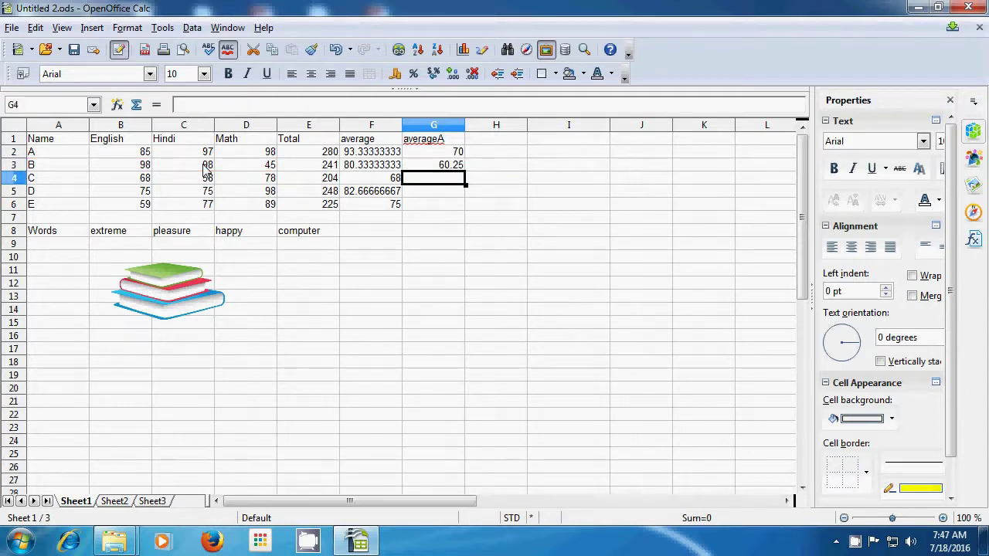
Step: Fill the AVERAGEA formula from cell G3 down to G6 for students C, D and E
click(433, 166)
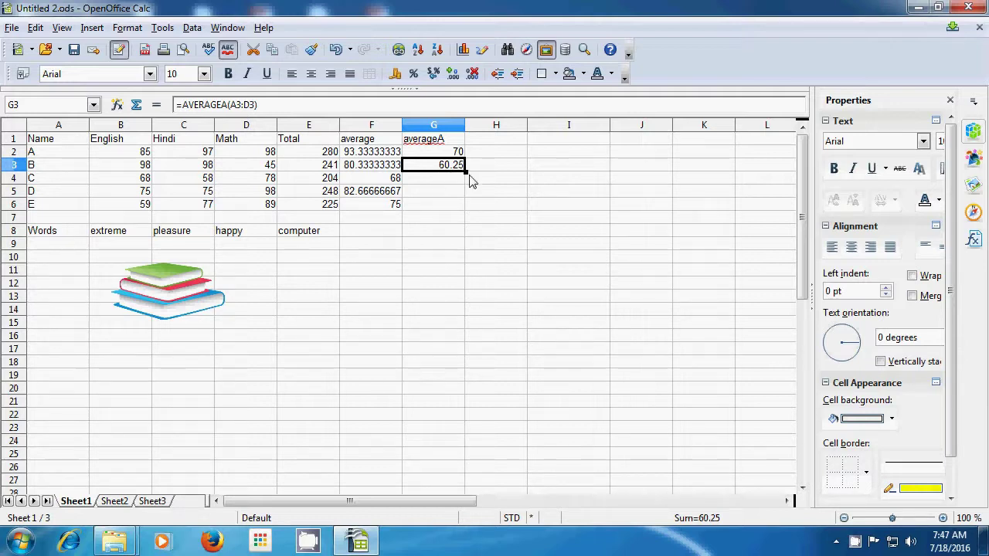
drag(466, 172, 471, 210)
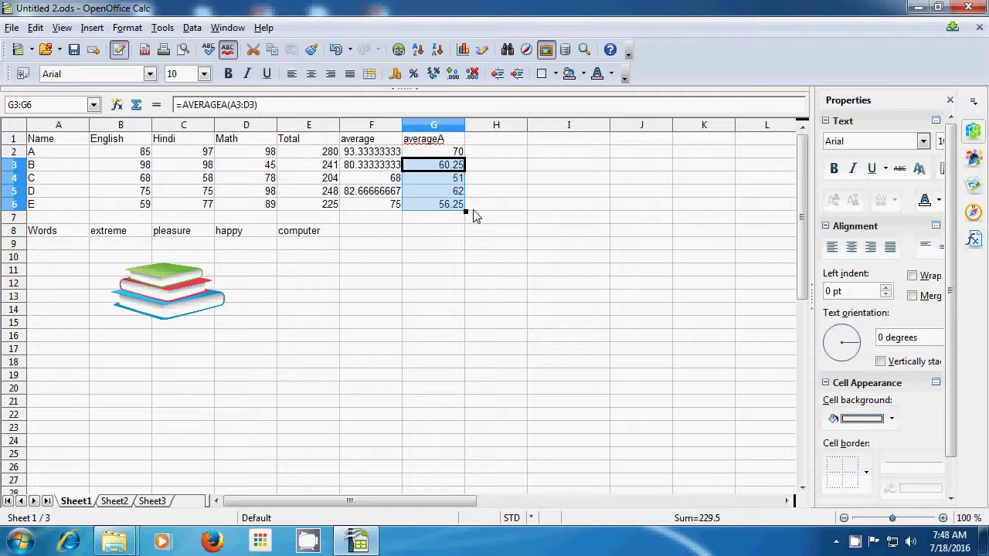
click(545, 197)
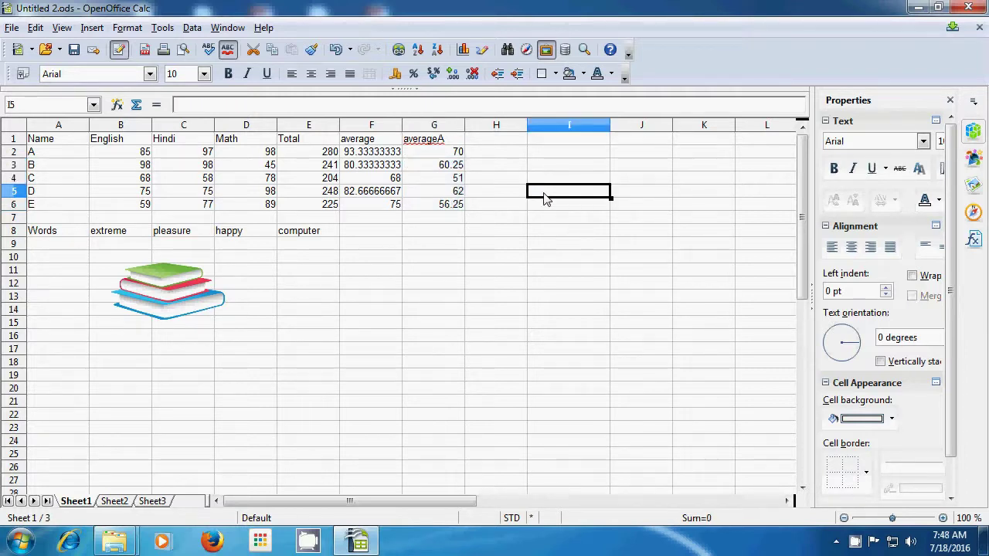